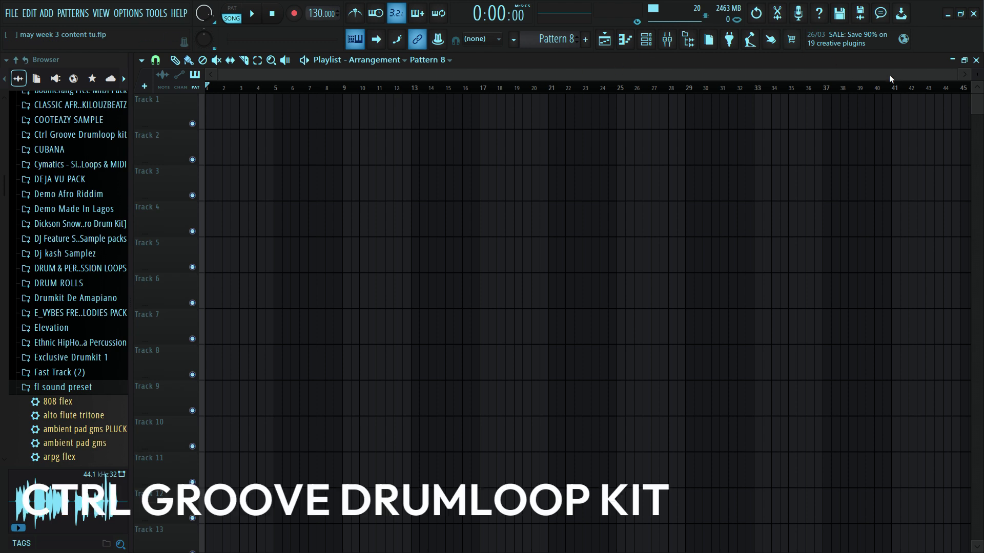
Expand the Ctrl Groove Drumloop kit folder to reveal the DANO, EKO and KAYA loop kits
left_click(123, 131)
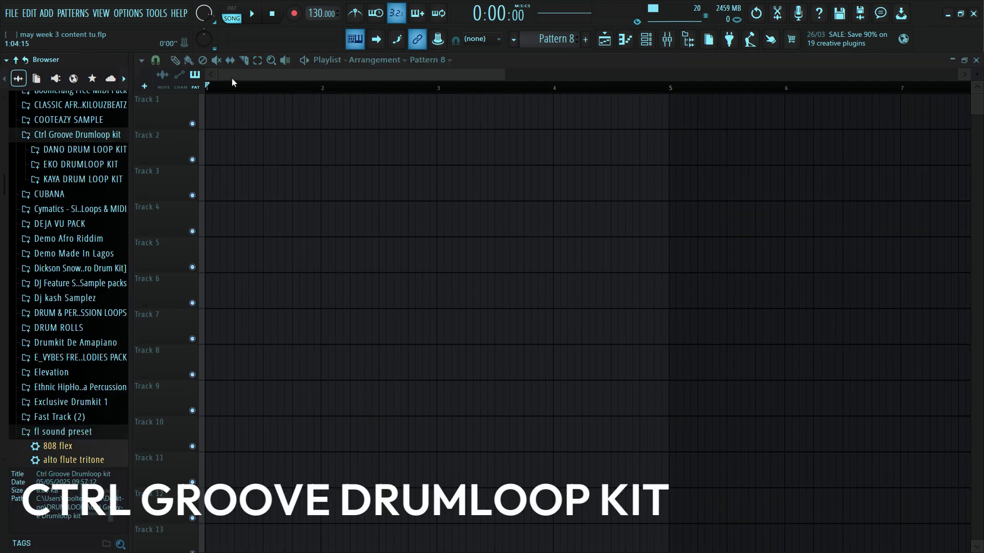
Open the DANO DRUM LOOP KIT and preview its loops from 114 BPM down to 100 BPM
left_click(79, 149)
left_click(70, 194)
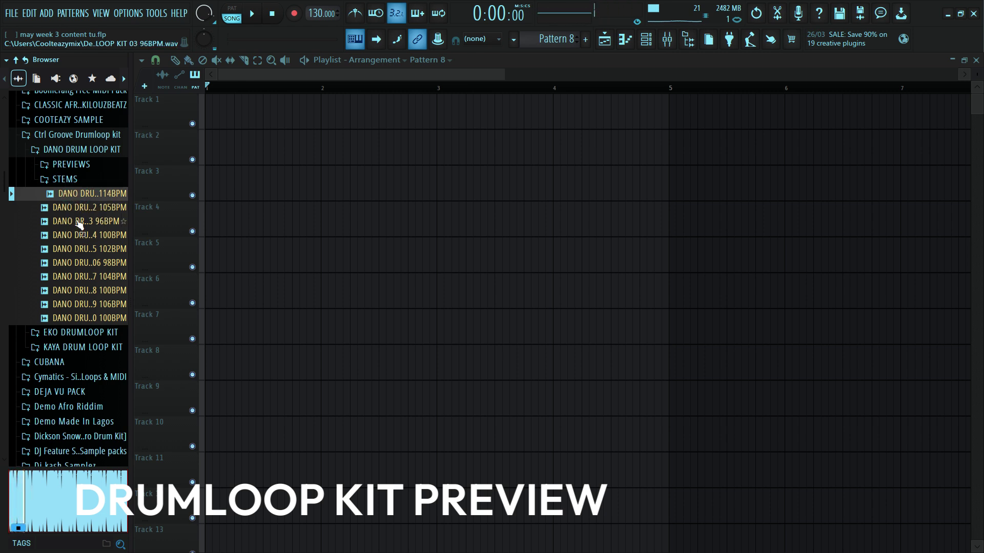
left_click(76, 263)
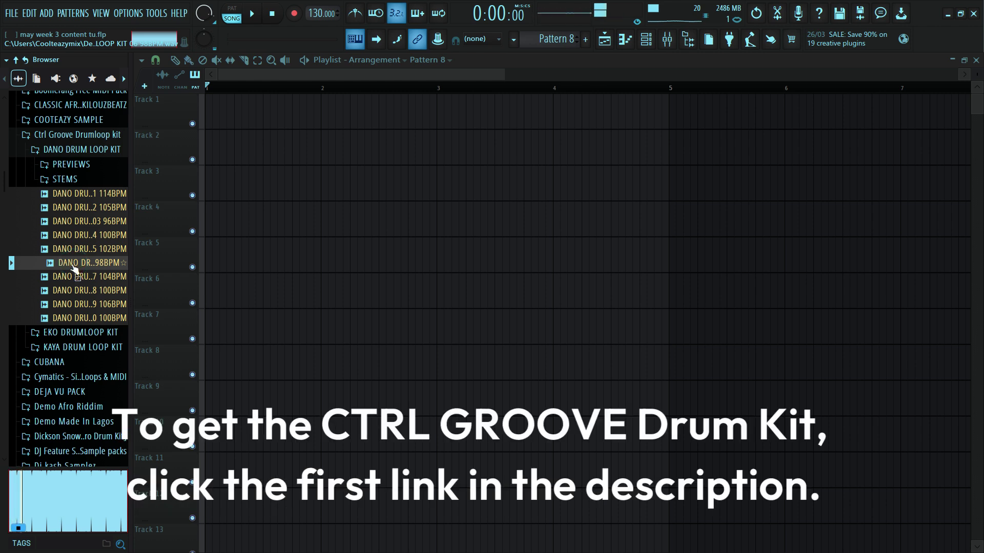
left_click(78, 317)
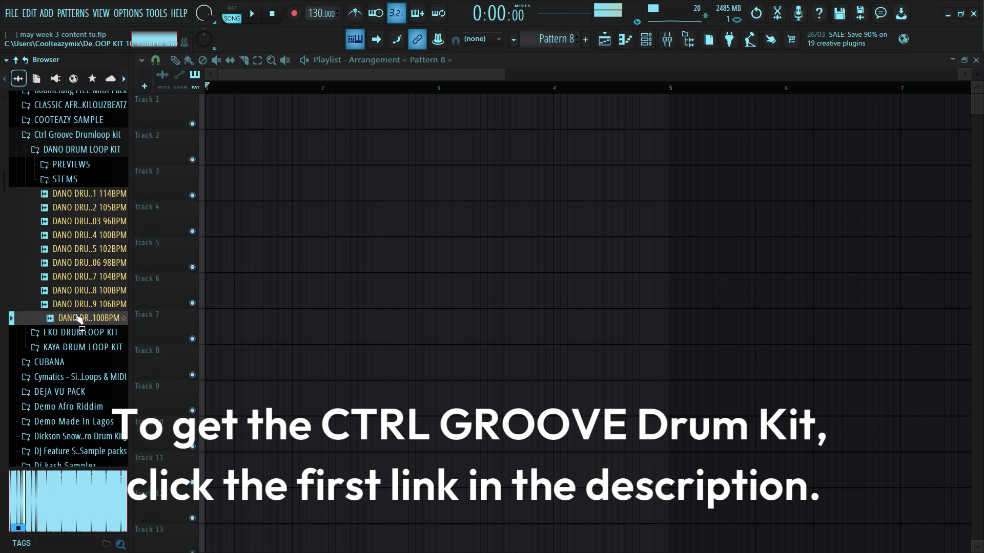
Place the 100 BPM DANO loop at the start of Track 1 and zoom out to see the clip
left_click(72, 315)
left_click_drag(72, 316, 241, 111)
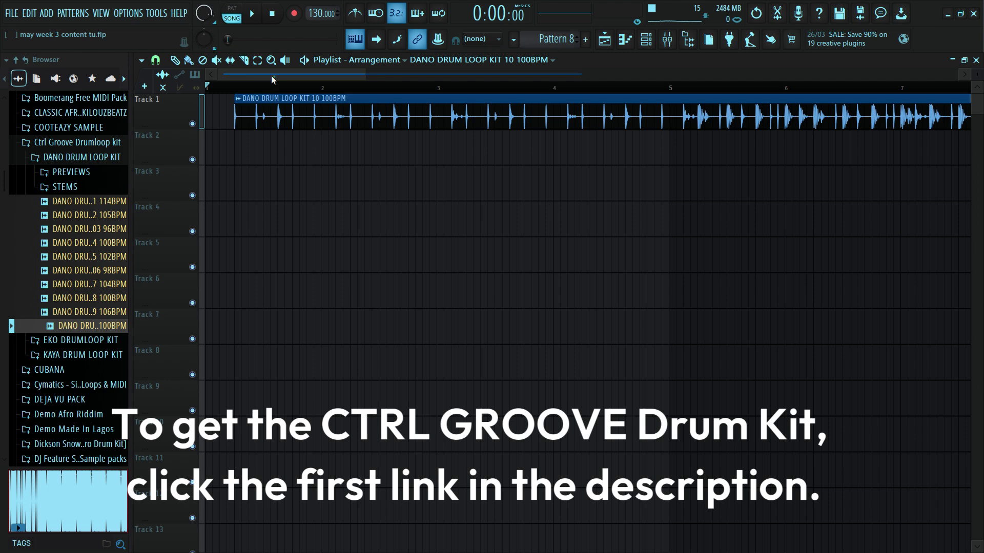
left_click_drag(272, 75, 228, 77)
left_click_drag(355, 72, 287, 41)
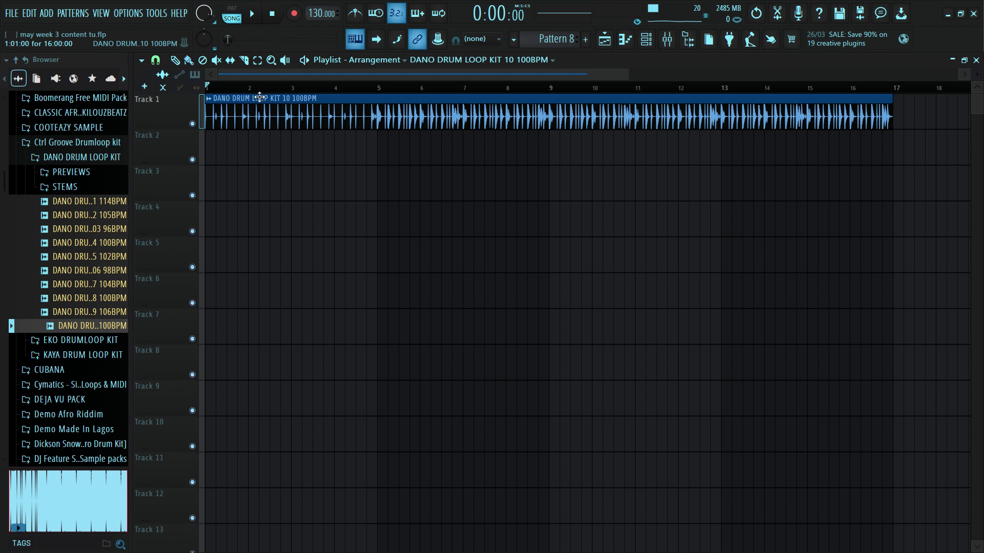
Set the project tempo to 95 BPM and play the song to hear the loop
double_click(313, 20)
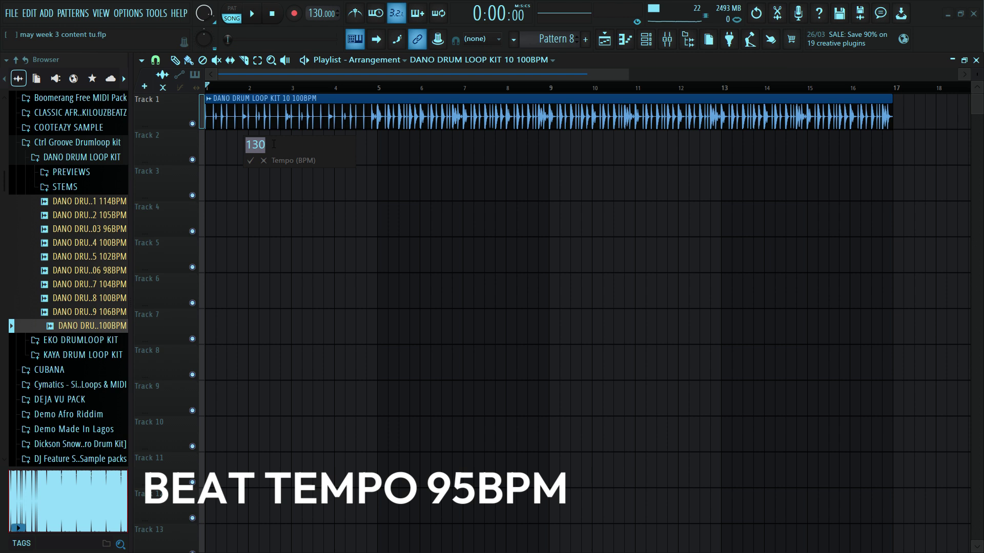
type("95")
key("Return")
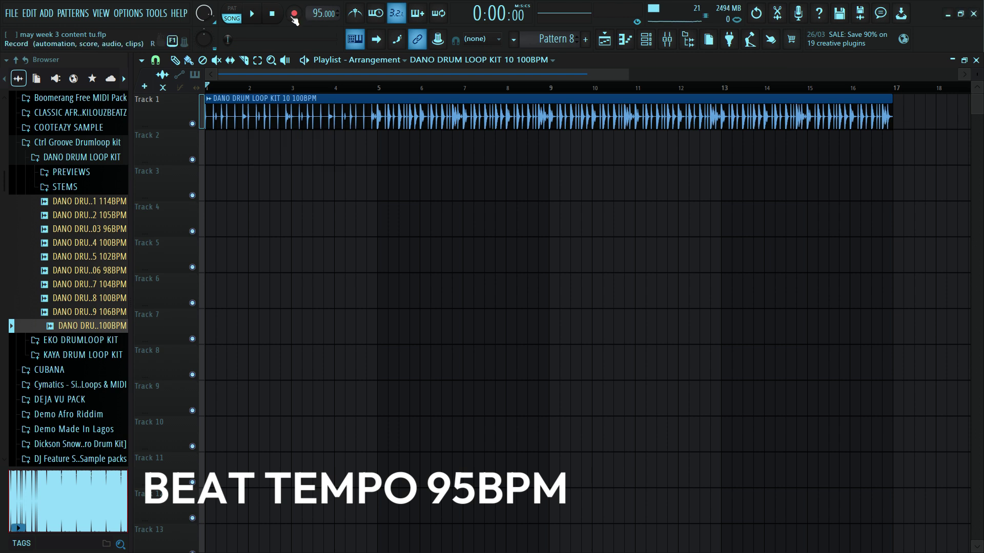
left_click(252, 15)
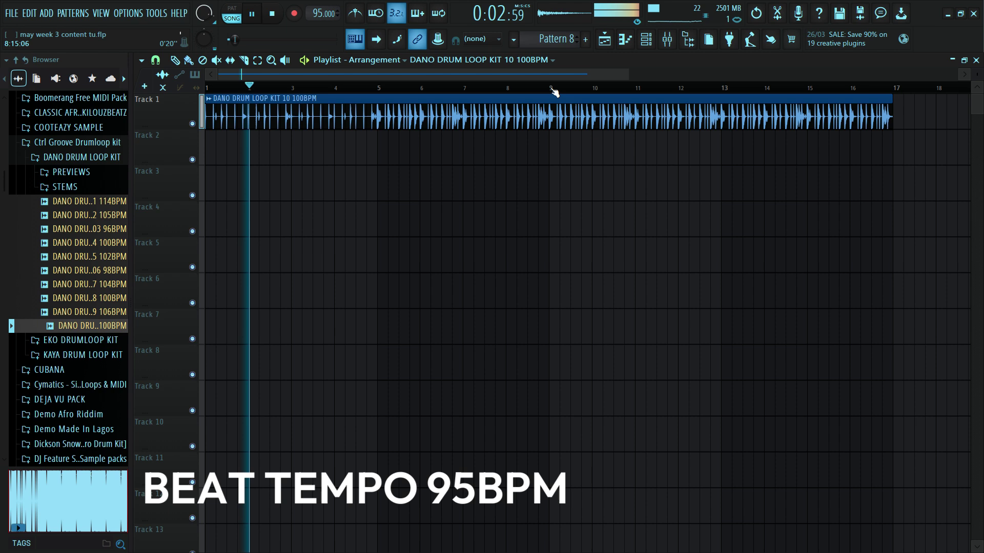
left_click_drag(628, 78, 796, 78)
Replace the full loop clip on Track 1 with the 100 BPM loop's stems from the STEMS folder
left_click(252, 15)
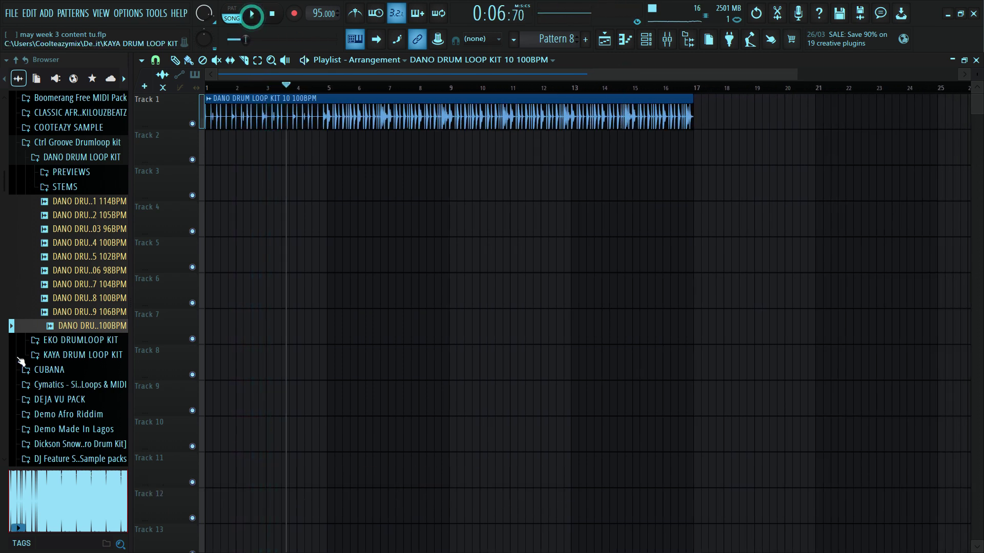
left_click(71, 189)
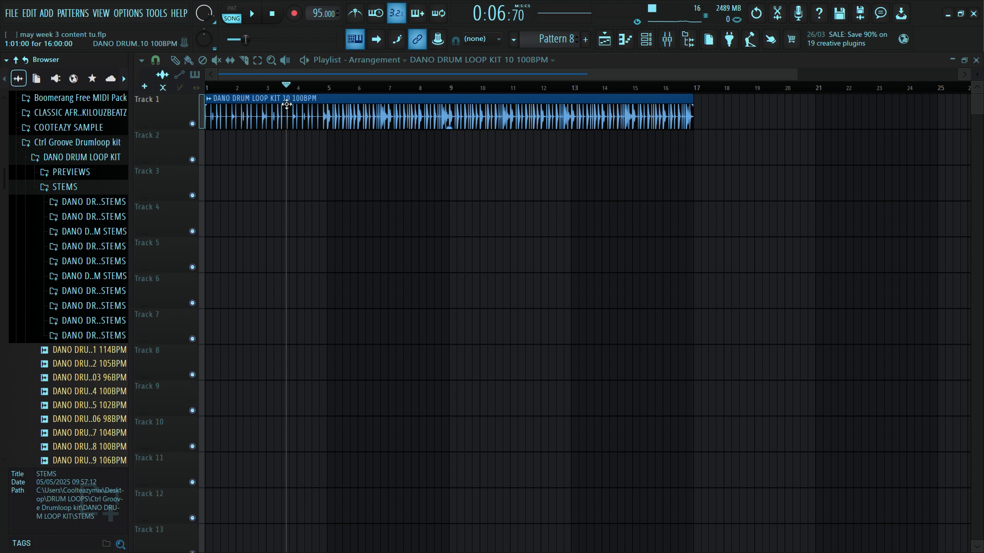
left_click(88, 336)
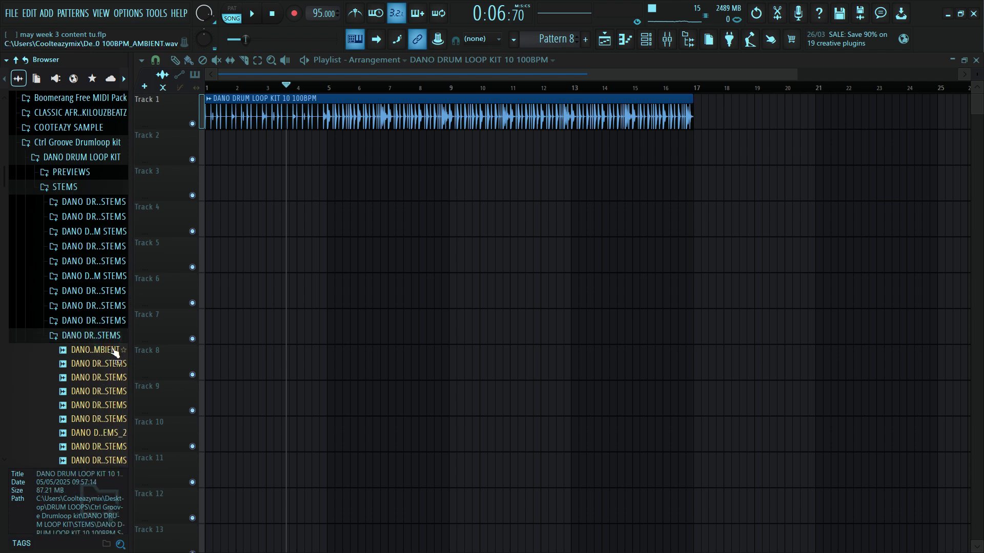
scroll(115, 353, "down", 3)
right_click(315, 112)
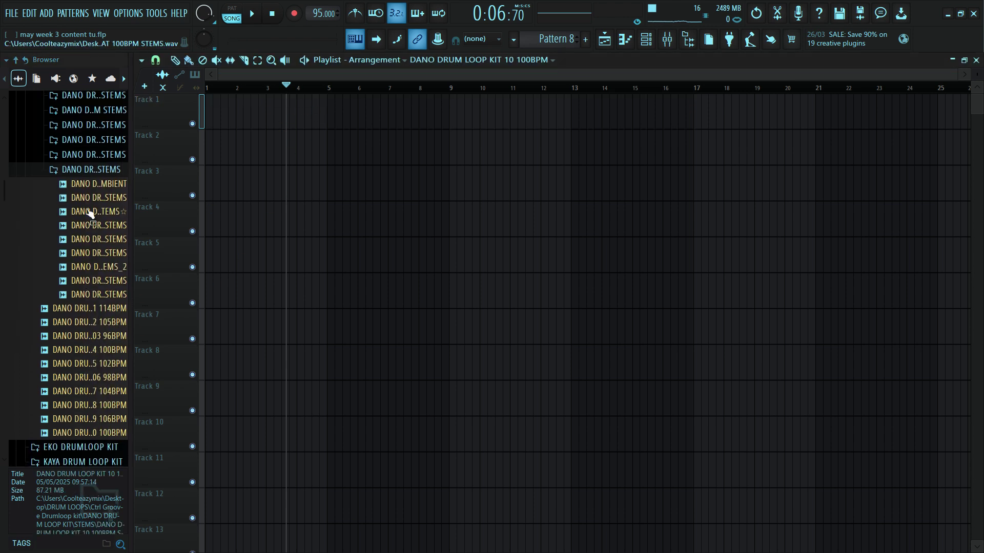
left_click_drag(93, 187, 268, 107)
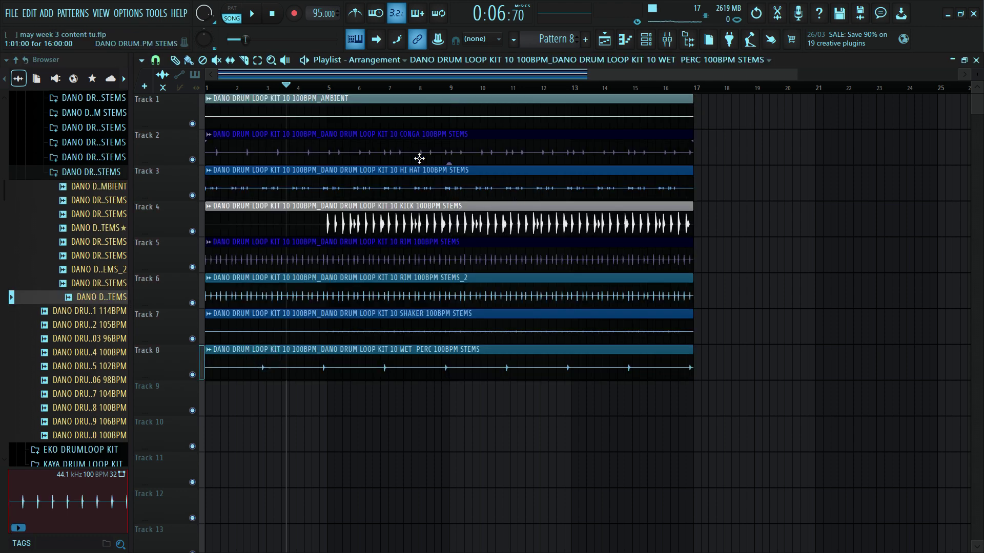
left_click(251, 15)
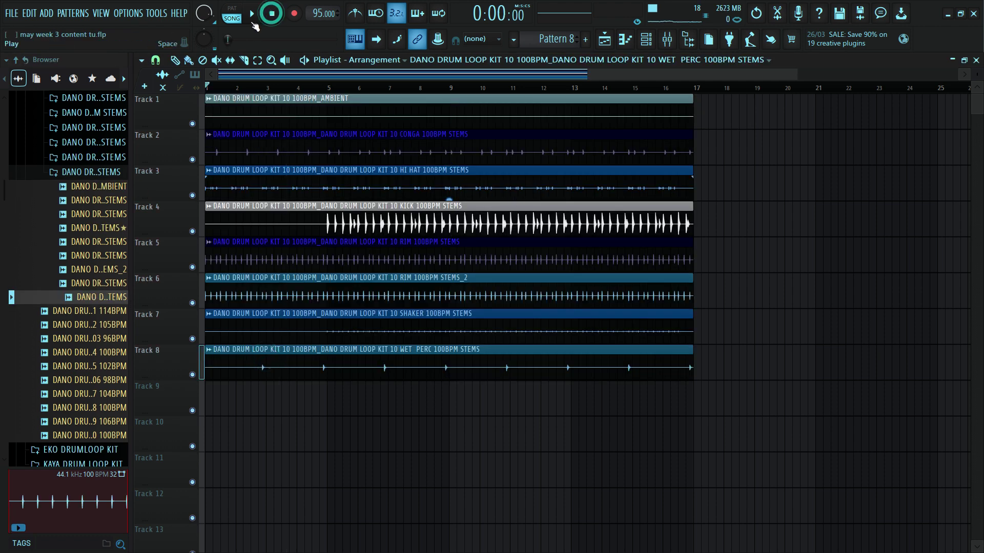
Delete the AMBIENT stem and move the conga, hi hat, kick, rim, shaker and wet perc clips up one track
right_click(358, 110)
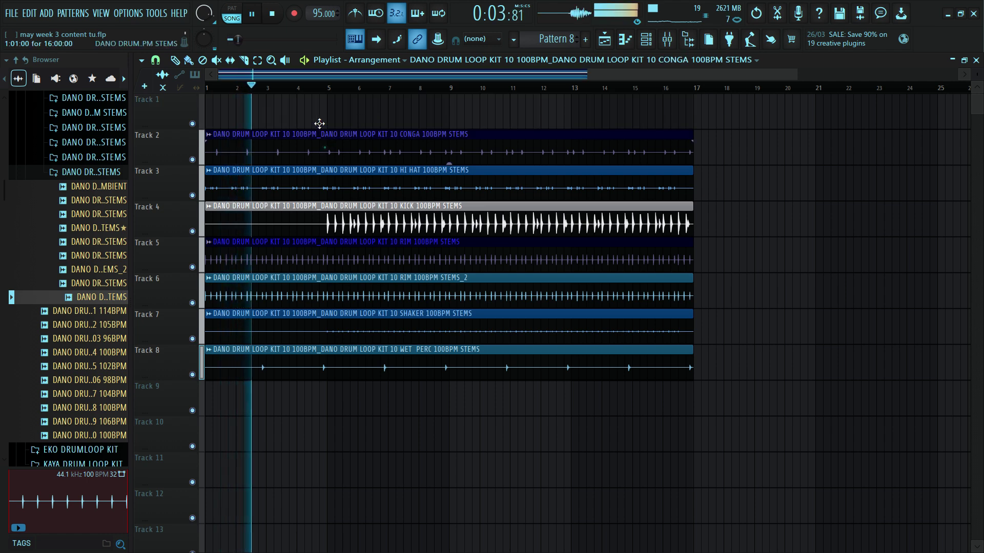
left_click_drag(325, 147, 325, 112)
left_click_drag(308, 185, 307, 148)
left_click_drag(311, 219, 311, 184)
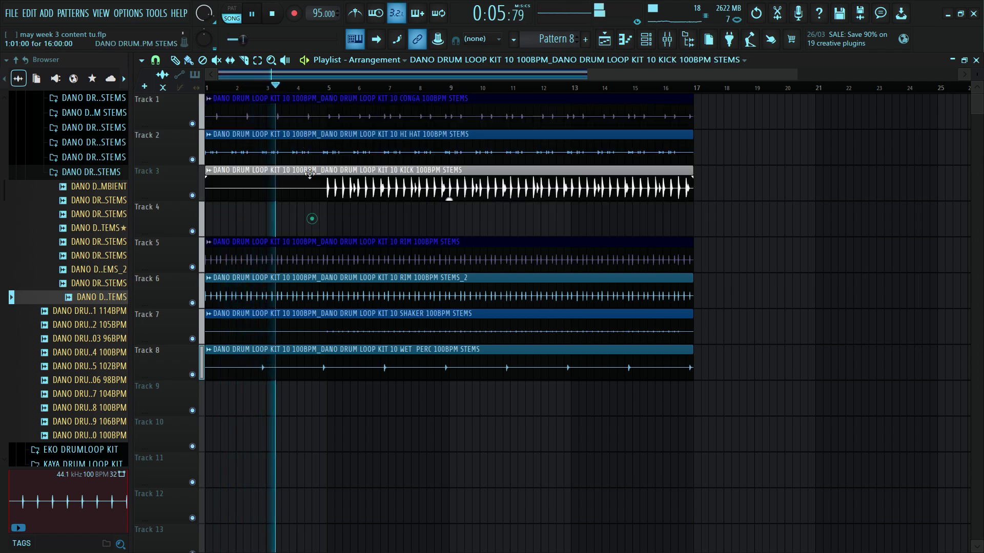
left_click_drag(325, 242, 325, 206)
left_click_drag(325, 277, 324, 241)
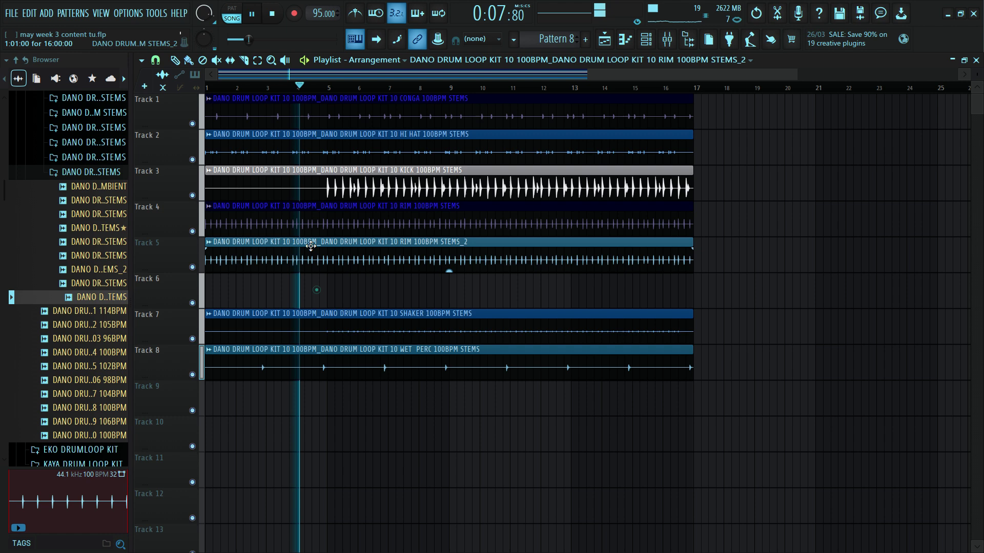
left_click_drag(314, 323, 311, 295)
left_click_drag(311, 367, 305, 318)
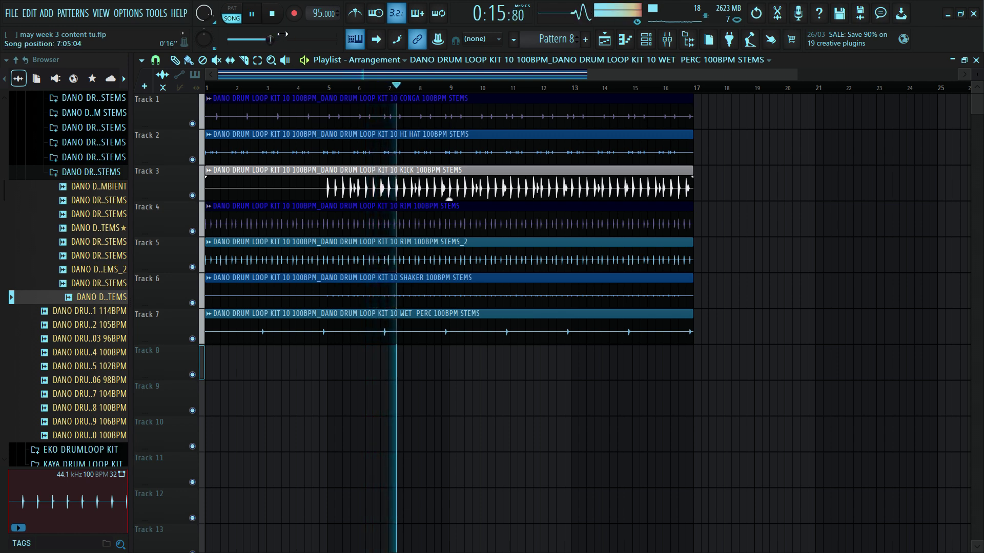
left_click(256, 15)
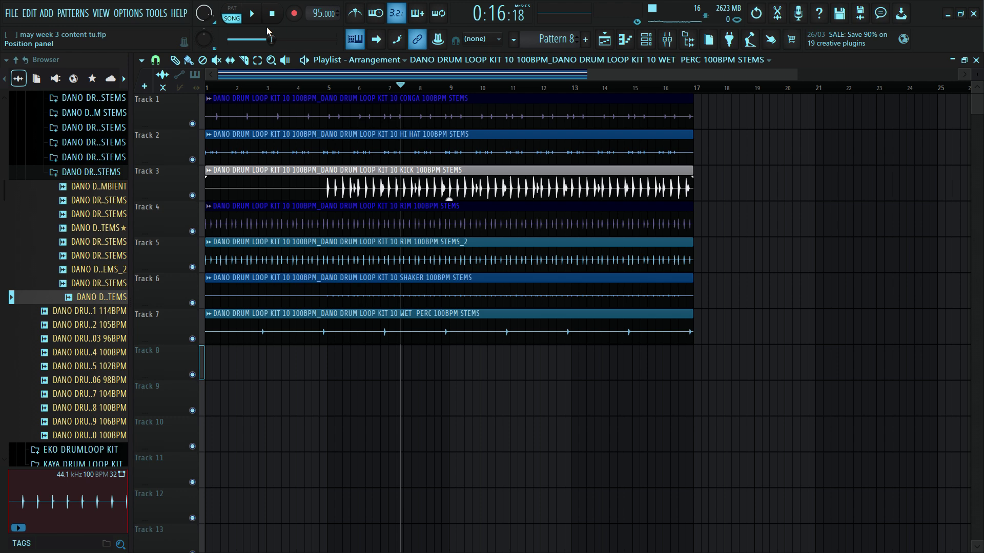
Collapse the stems and DRUM LOOPS browser folders and return the playhead to the song start
left_click(93, 174)
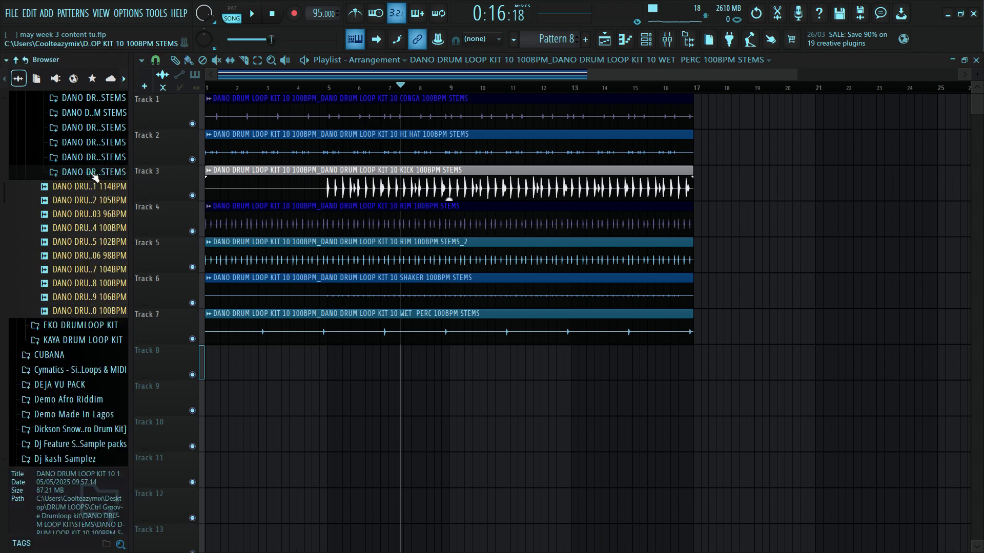
scroll(94, 174, "up", 15)
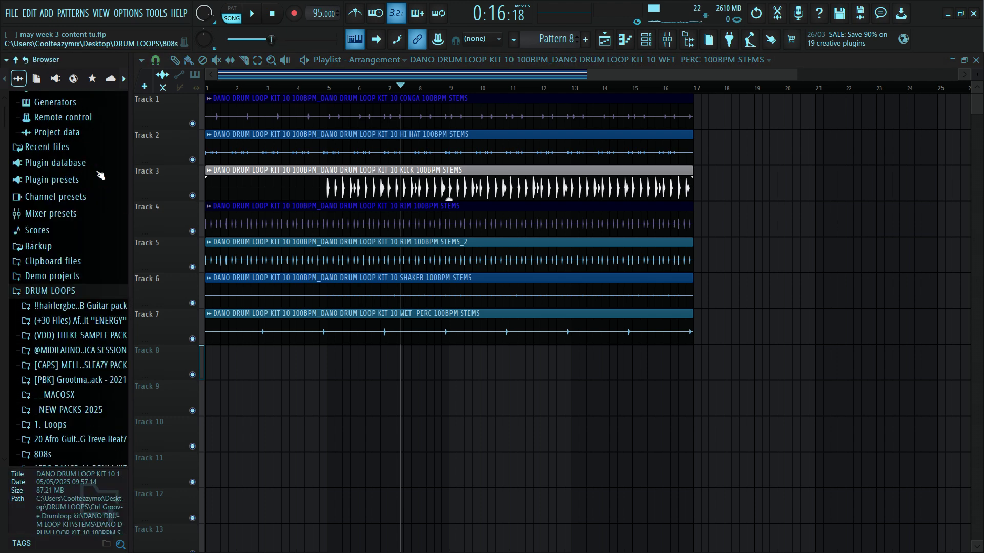
scroll(100, 175, "up", 4)
left_click(48, 346)
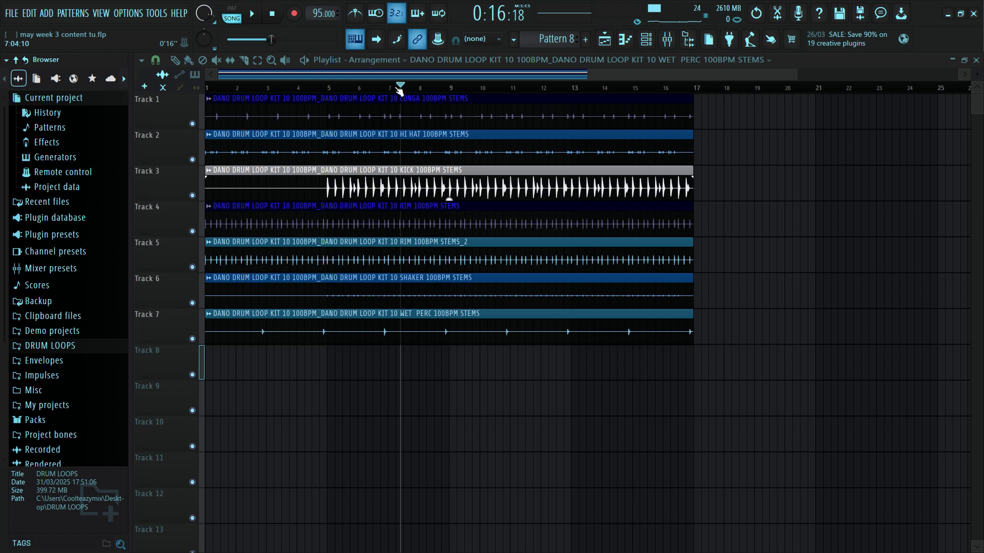
key("space")
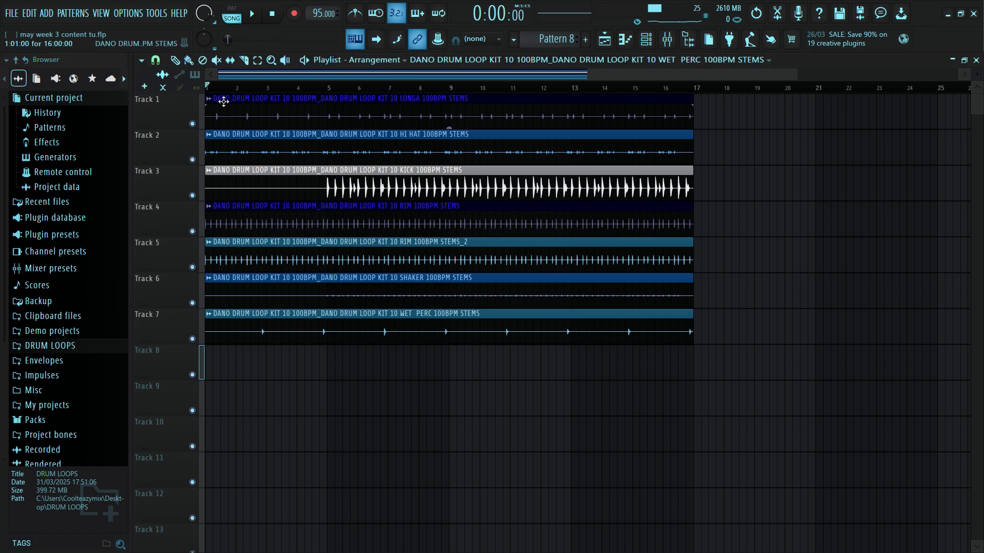
Switch the Ample Guitar SH plugin to a different Playing Mode and close its window
key("F6")
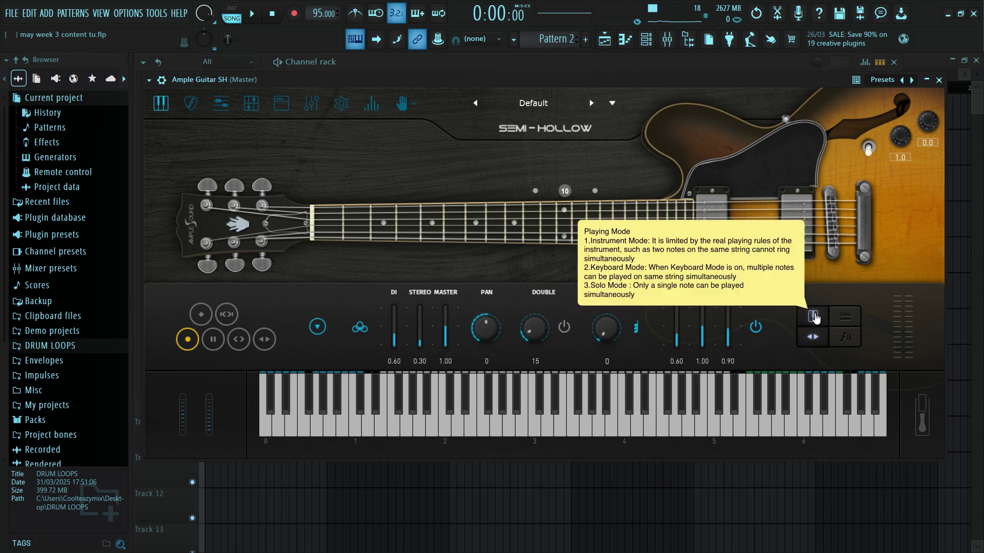
left_click(815, 318)
left_click(823, 346)
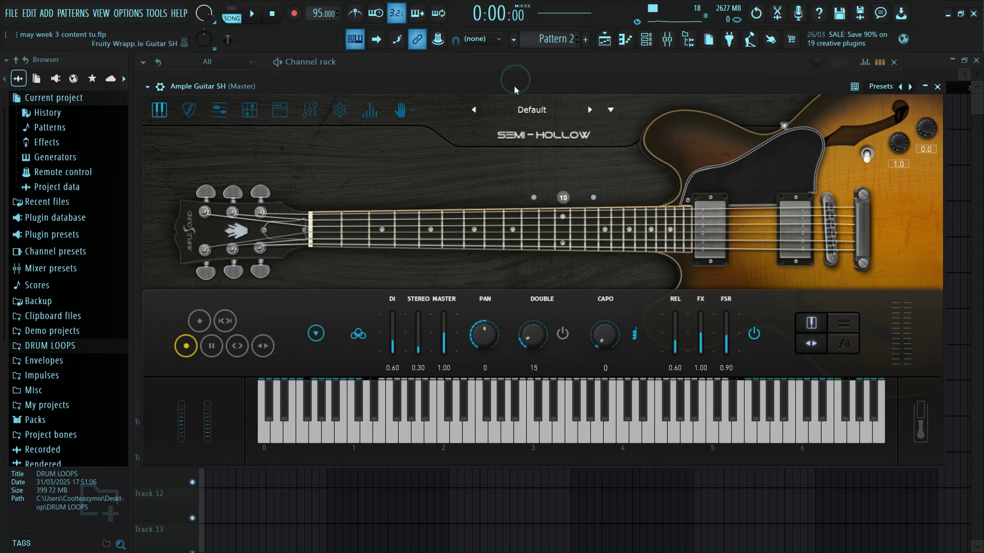
left_click(937, 87)
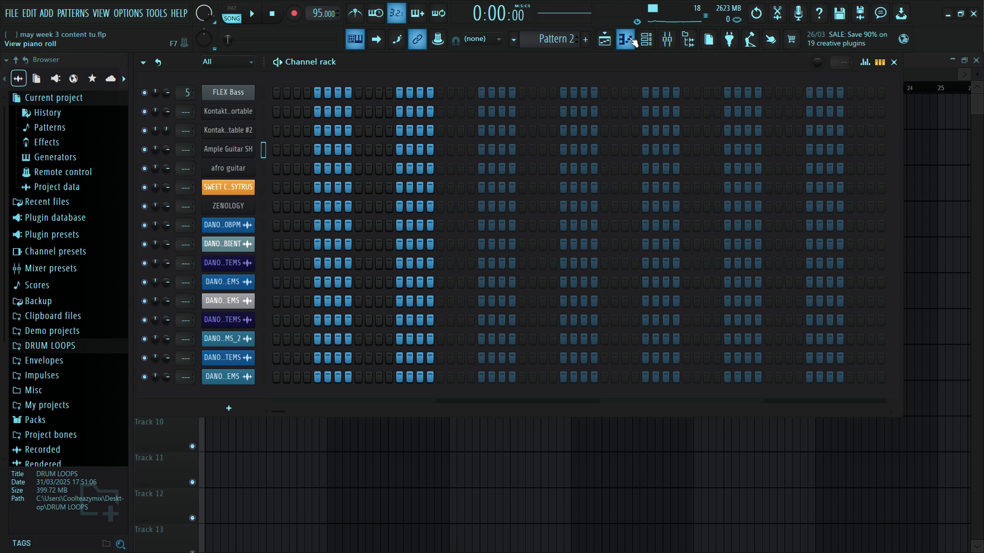
Paint a four-bar Pattern 2 clip at the start of Track 8 in the playlist
left_click(645, 39)
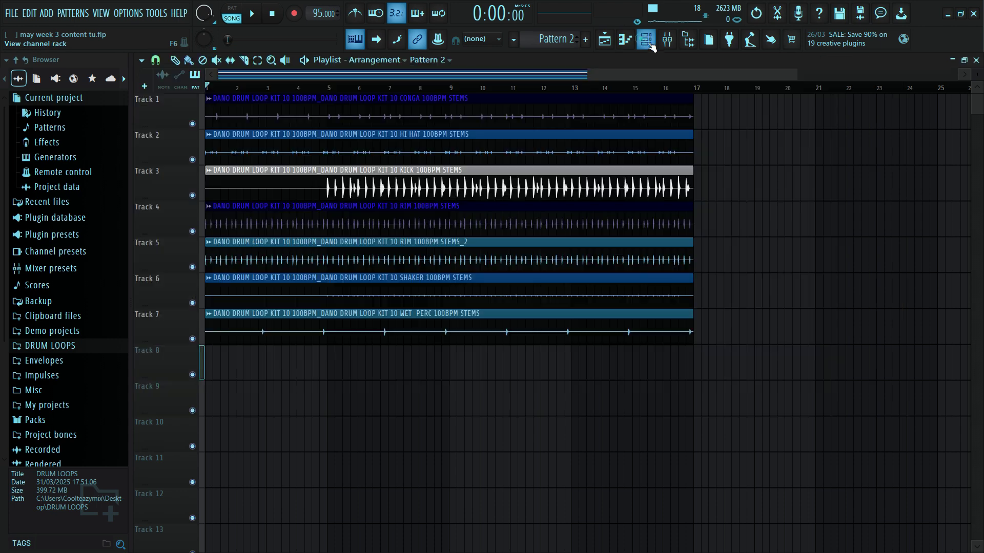
left_click(234, 365)
left_click_drag(236, 366, 327, 367)
Reopen the channel rack and open the Ample Guitar SH channel in the piano roll
double_click(228, 370)
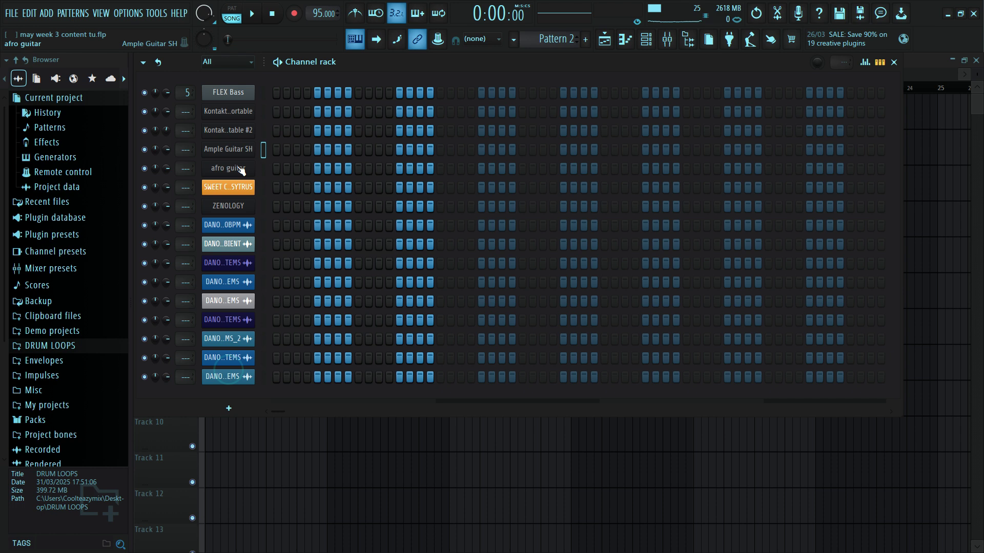
right_click(230, 149)
left_click(281, 147)
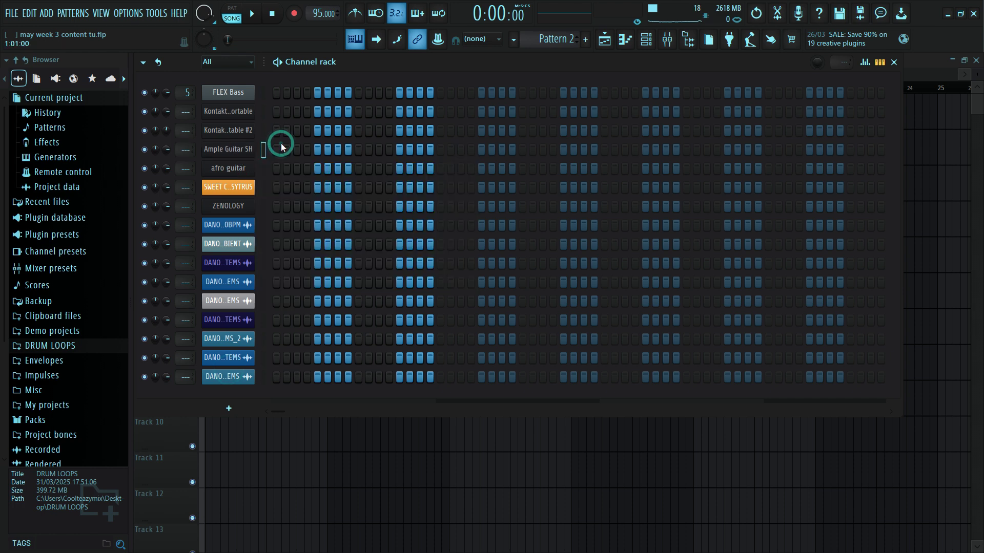
right_click(254, 149)
Draw a G5–A#5–D6 chord at bar 1 of the Ample Guitar SH piano roll
left_click(272, 148)
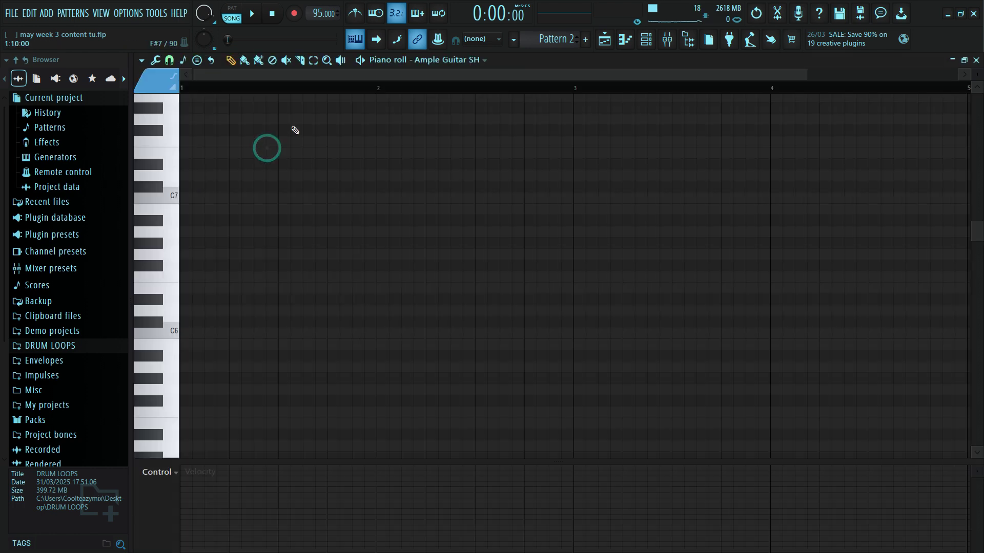
scroll(187, 291, "down", 3)
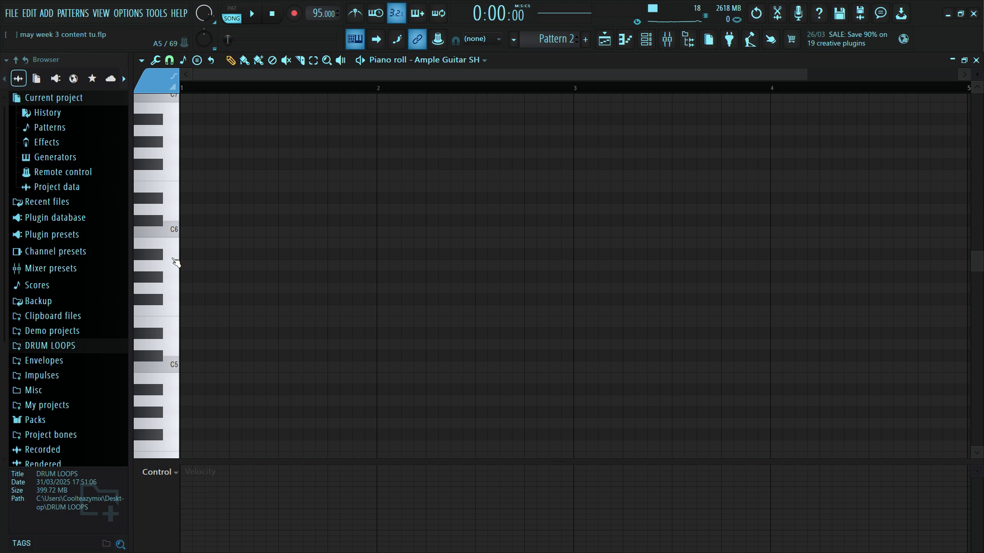
left_click(162, 258)
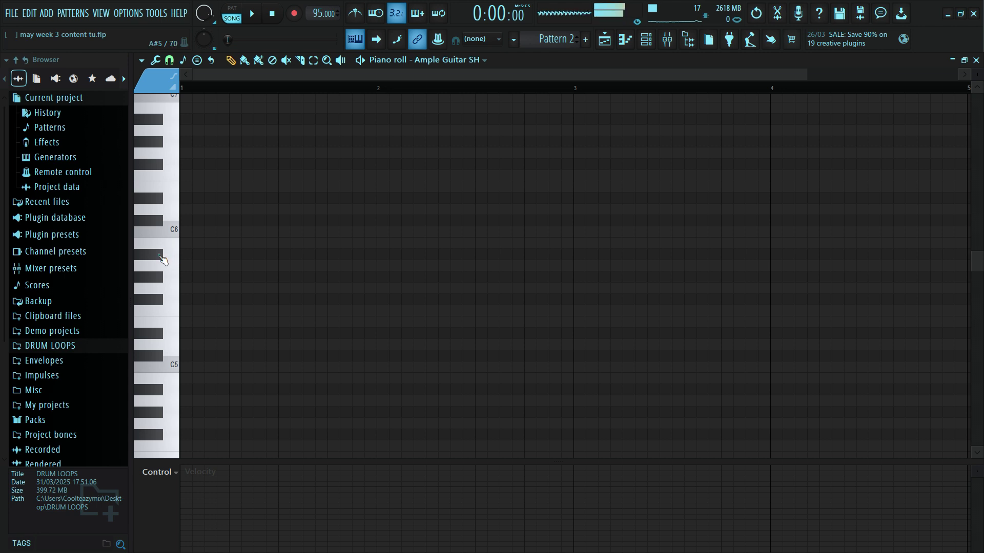
left_click(254, 14)
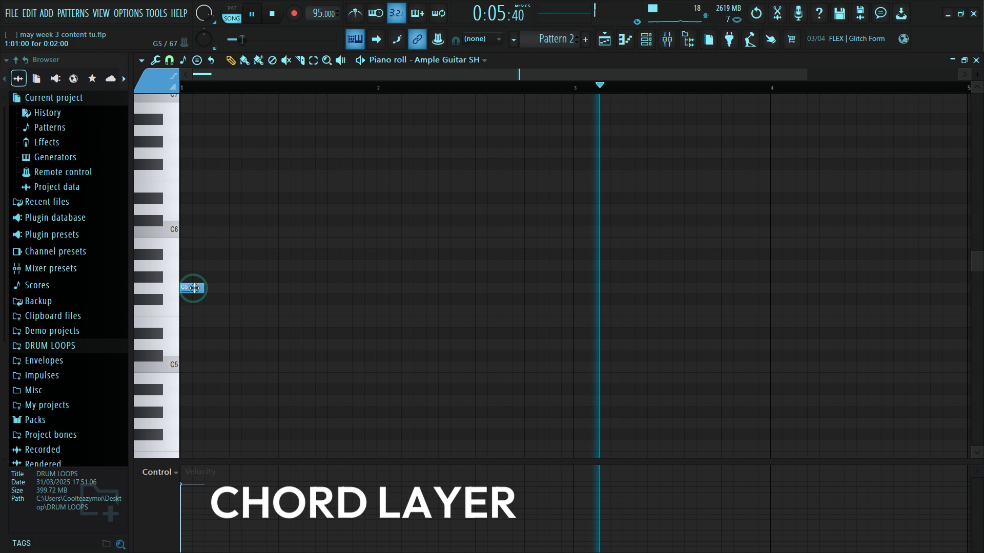
left_click(189, 89)
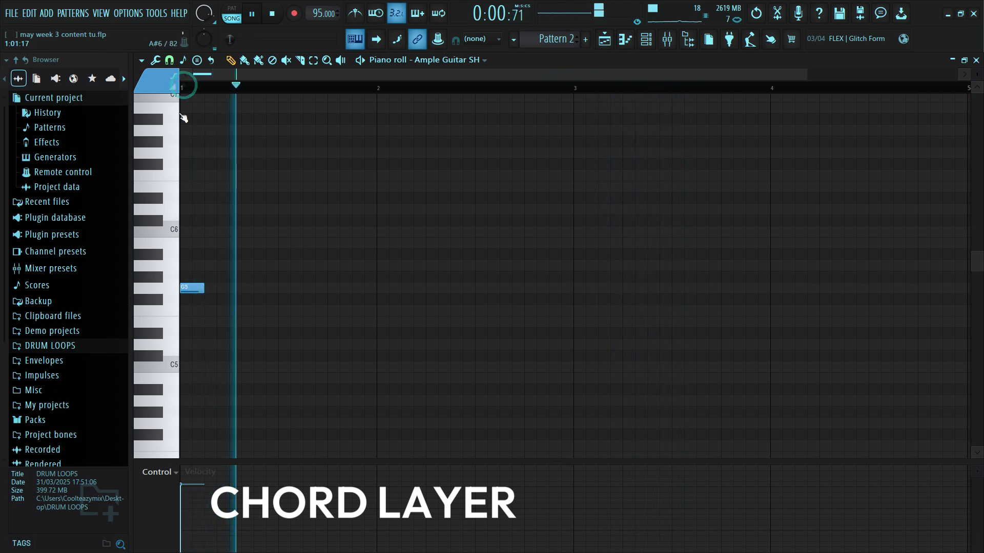
left_click(186, 89)
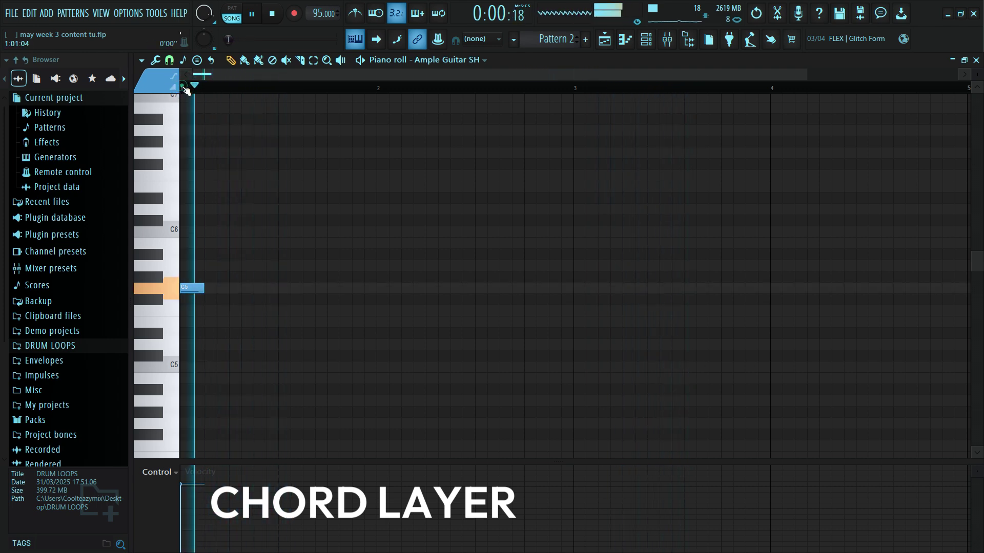
left_click(186, 254)
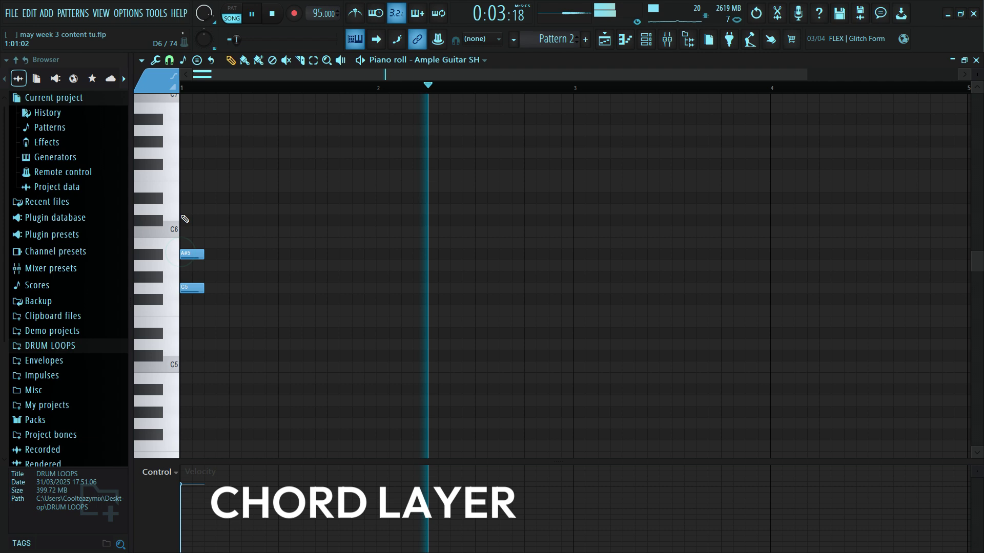
left_click(185, 210)
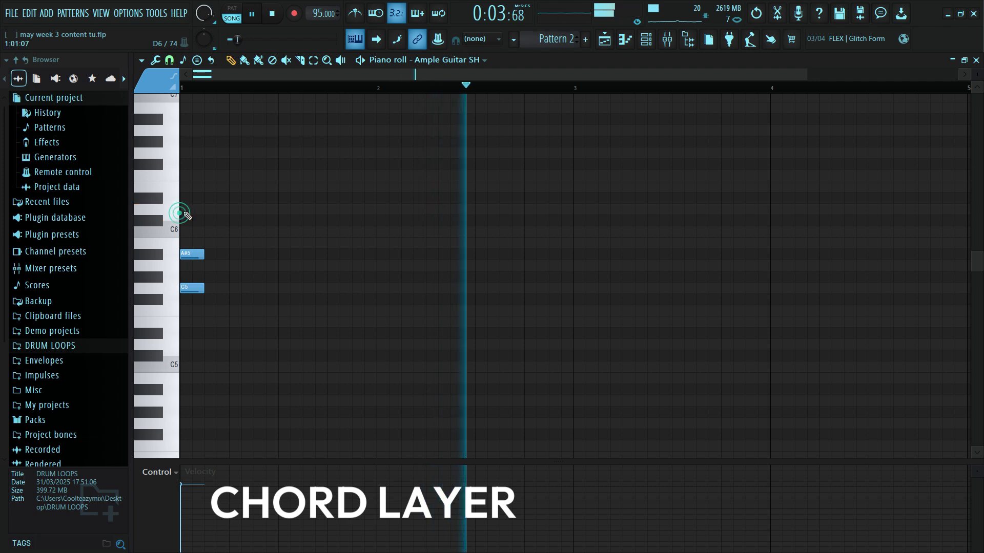
left_click(185, 89)
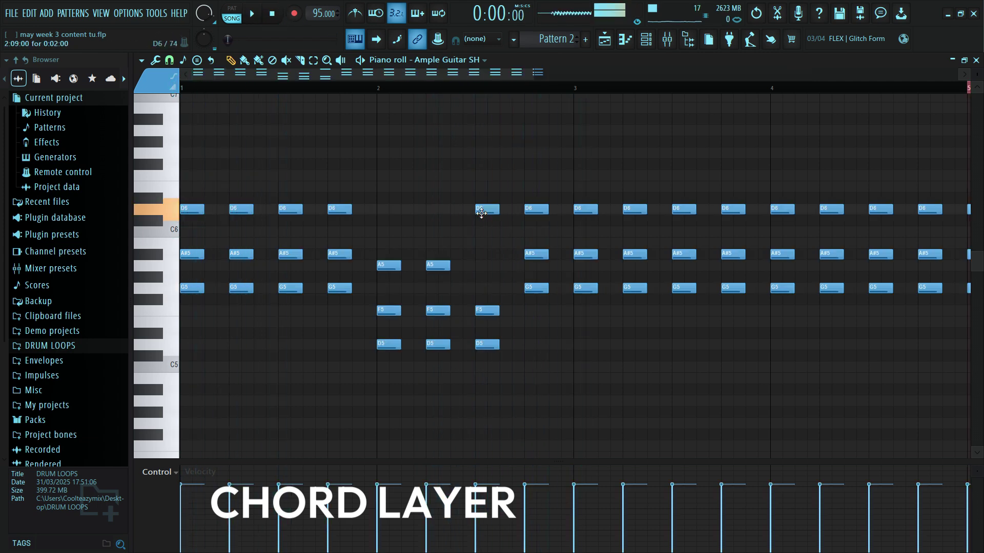
Lower the bar-2 chord notes to form a D5–F5–A5 chord
left_click_drag(481, 213, 481, 268)
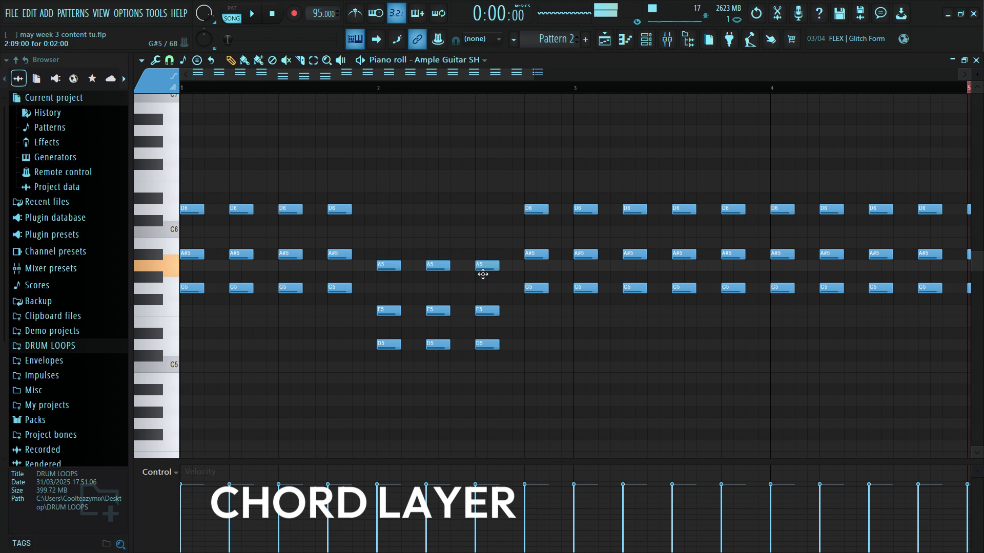
left_click_drag(532, 291, 530, 357)
left_click_drag(530, 256, 530, 312)
left_click_drag(530, 210, 530, 267)
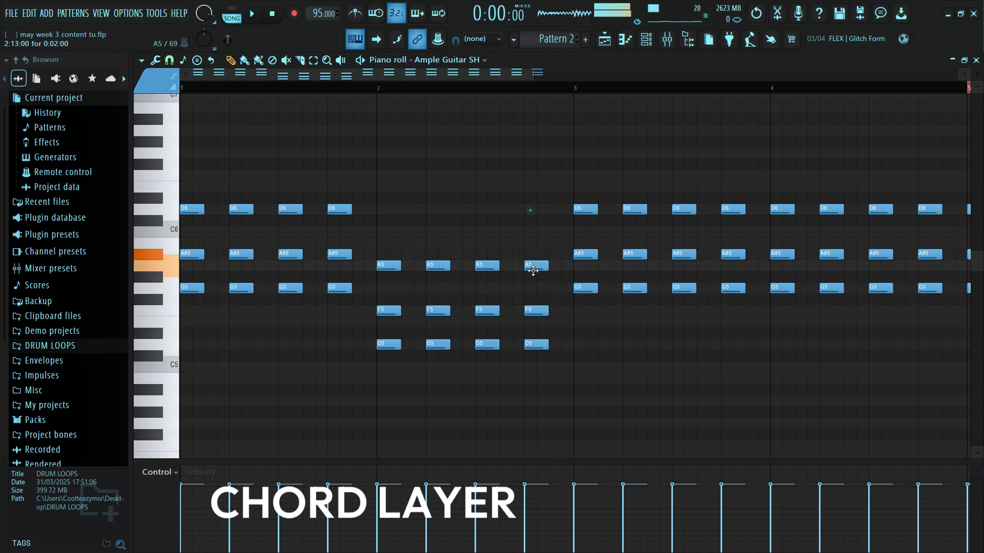
Lower the bar-3 chord notes to C5 and D#5 and play back the progression
left_click(560, 88)
left_click_drag(523, 72, 576, 75)
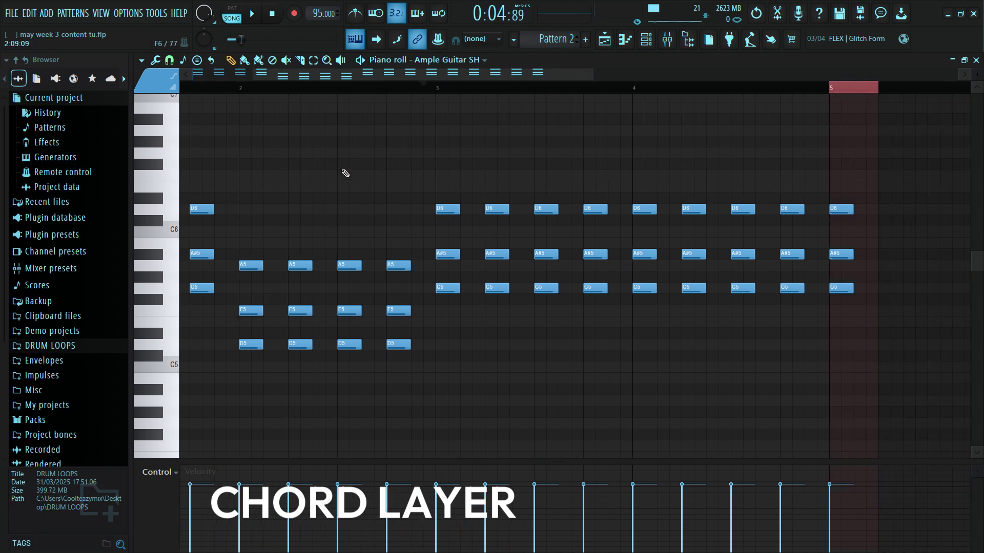
left_click_drag(441, 288, 440, 379)
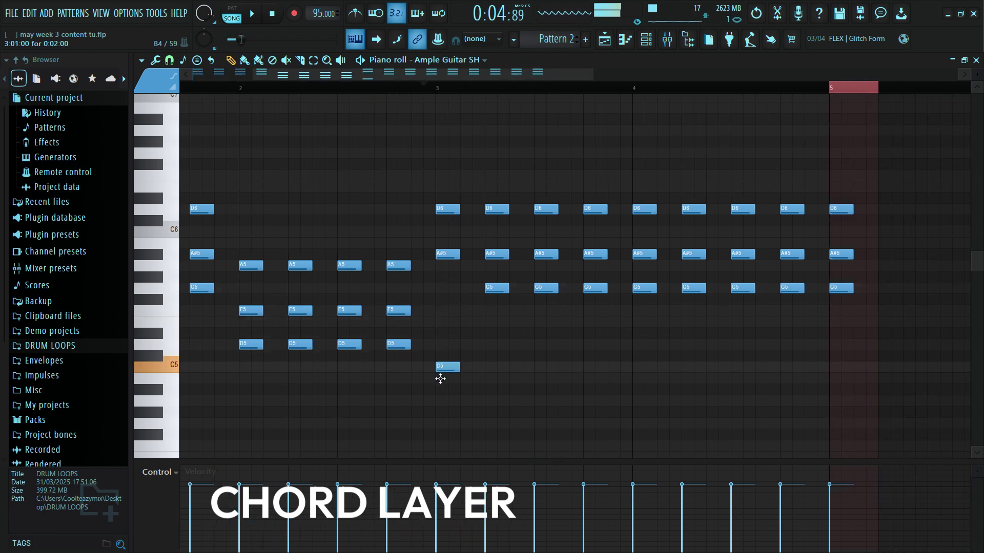
left_click_drag(447, 255, 444, 336)
left_click_drag(442, 214, 491, 373)
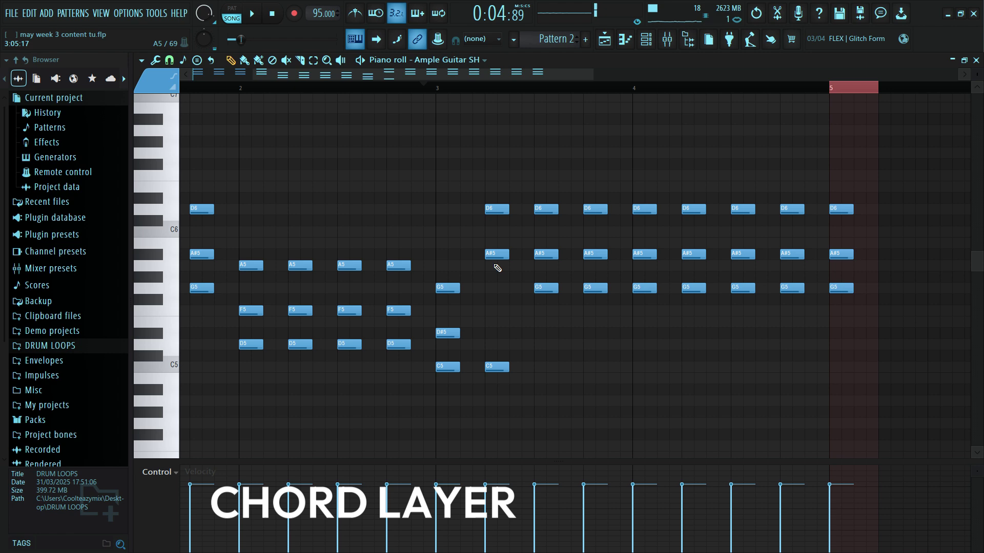
left_click_drag(490, 254, 489, 333)
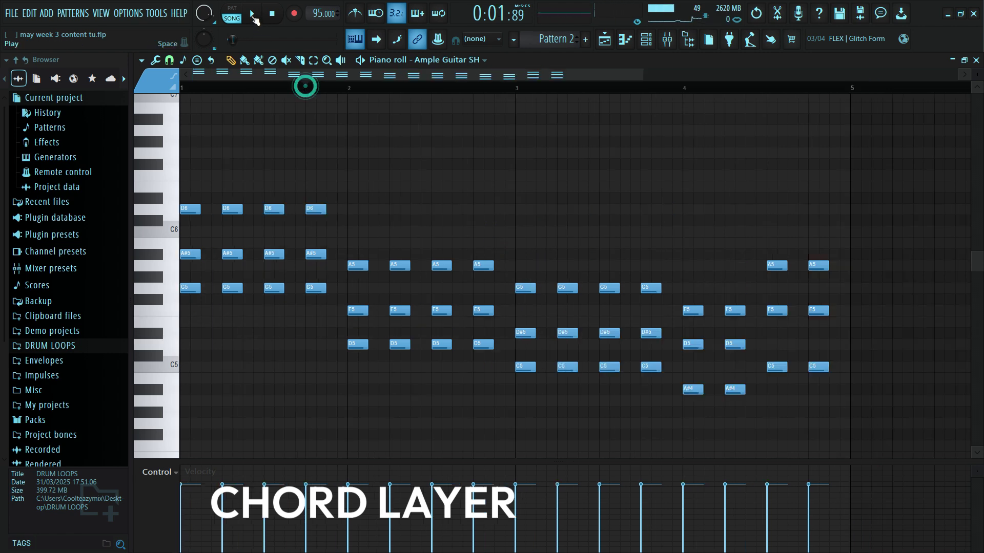
left_click(253, 17)
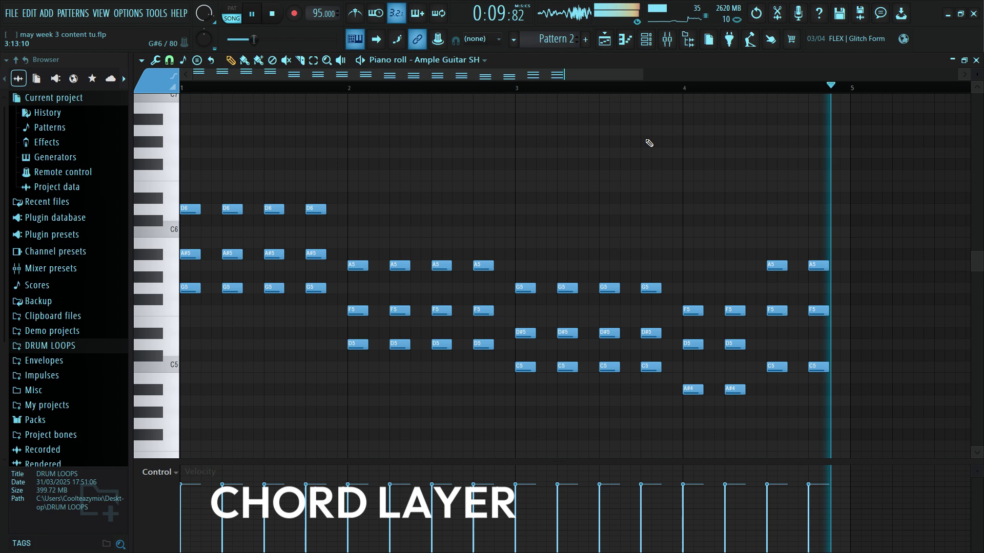
left_click(279, 21)
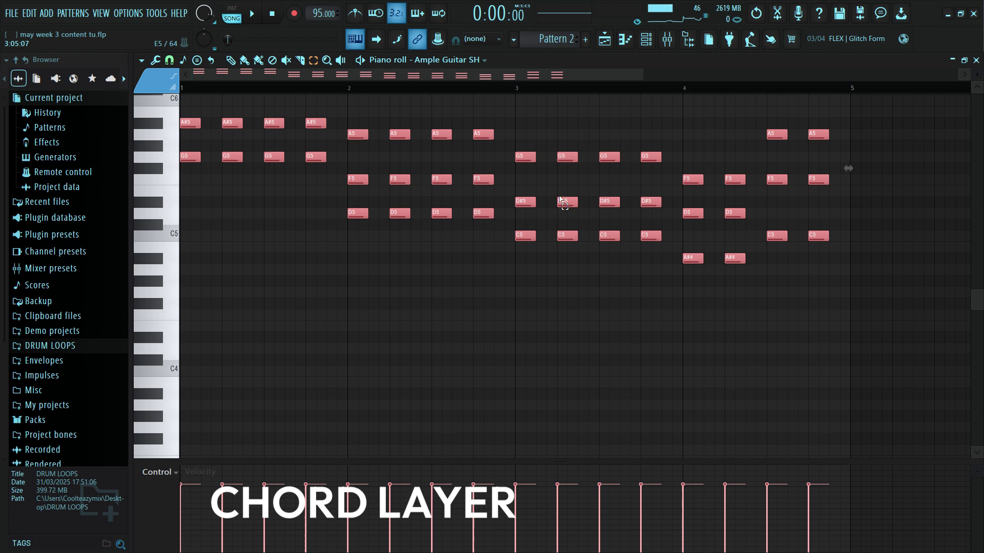
Duplicate the selected chord notes and shift the copy down one octave
key("ctrl+b")
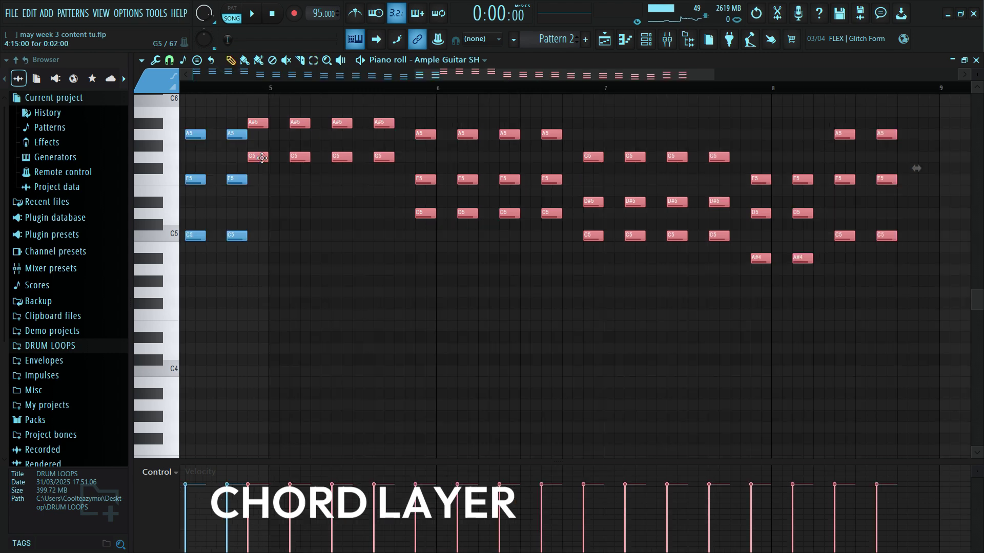
key("ctrl+Down")
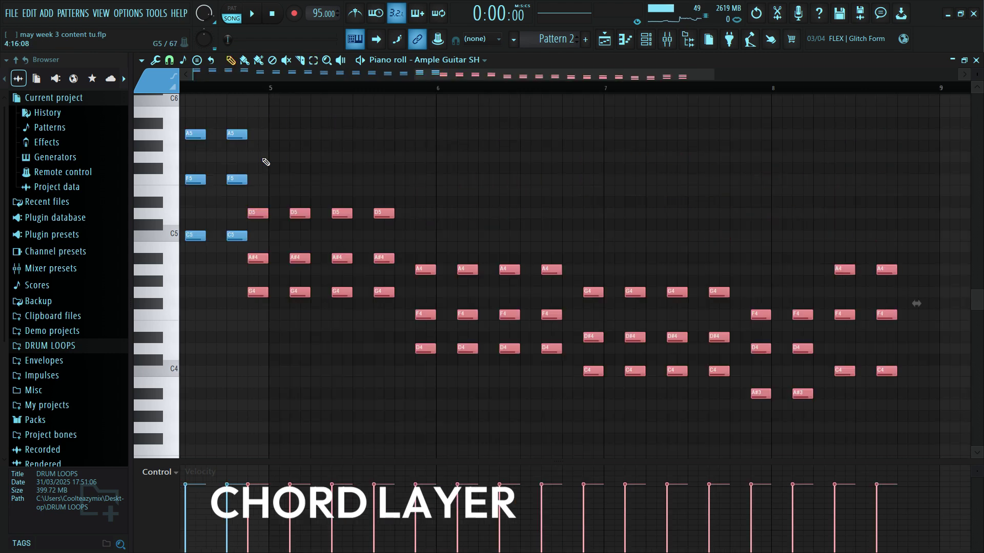
scroll(230, 249, "left", 5)
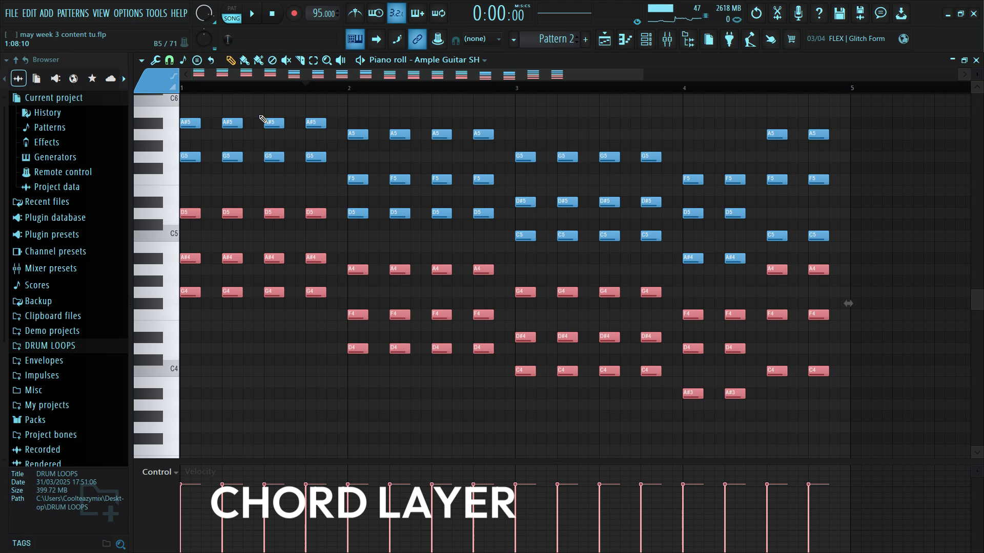
scroll(334, 169, "up", 3)
scroll(256, 215, "down", 3)
Erase the F4 notes in bar 2 and the D#4 note in bar 3, then play the layered chords
left_click(190, 258)
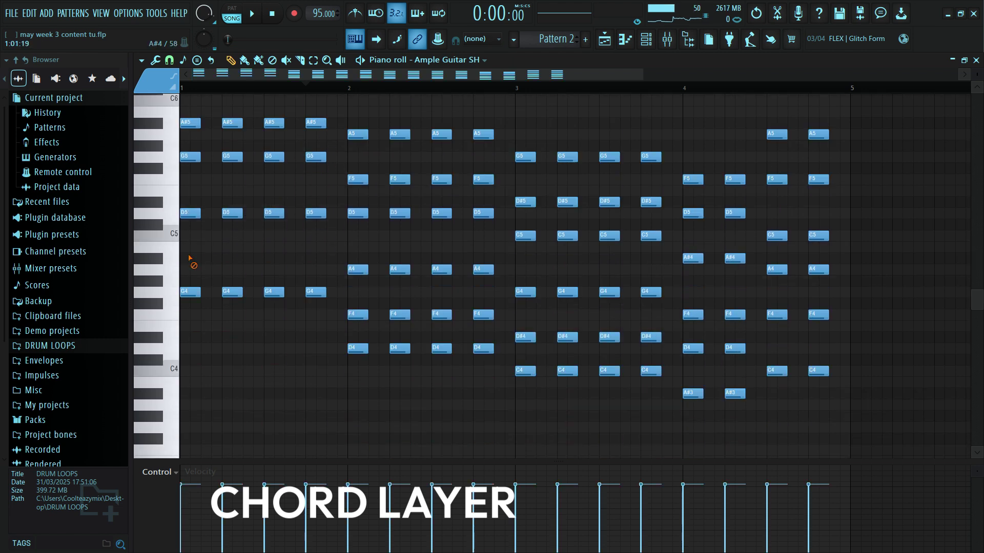
right_click(354, 315)
right_click(399, 315)
right_click(442, 314)
right_click(483, 314)
right_click(525, 337)
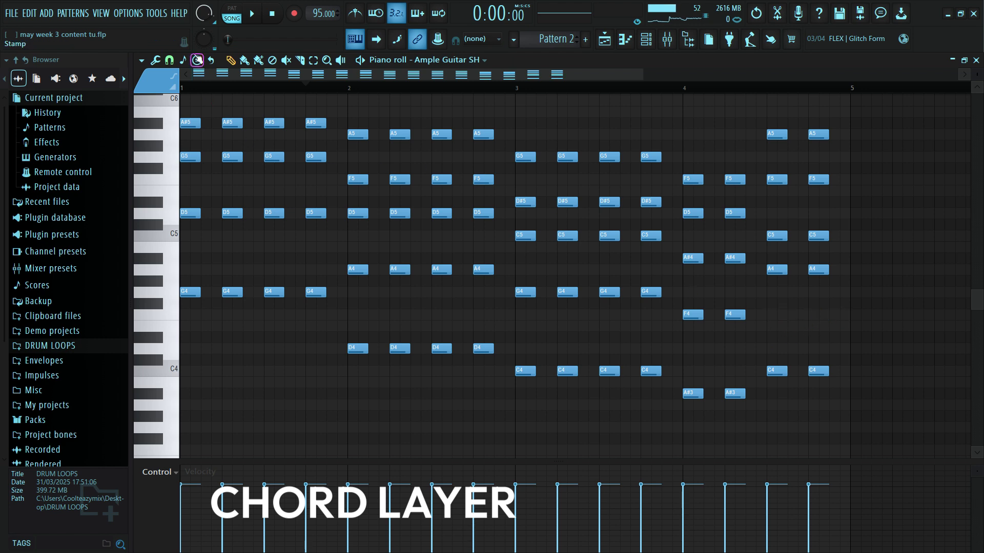
left_click(256, 15)
scroll(435, 154, "up", 5)
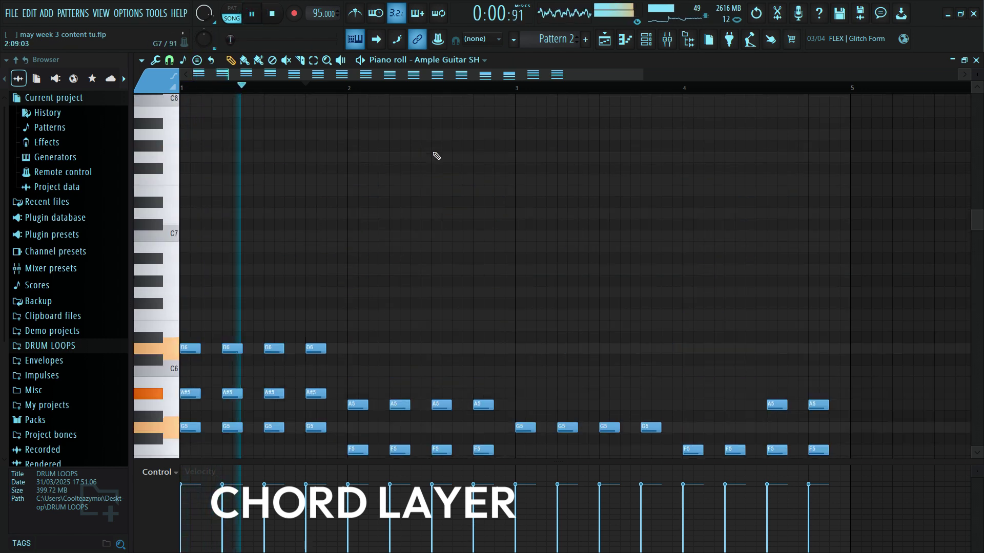
scroll(450, 132, "down", 4)
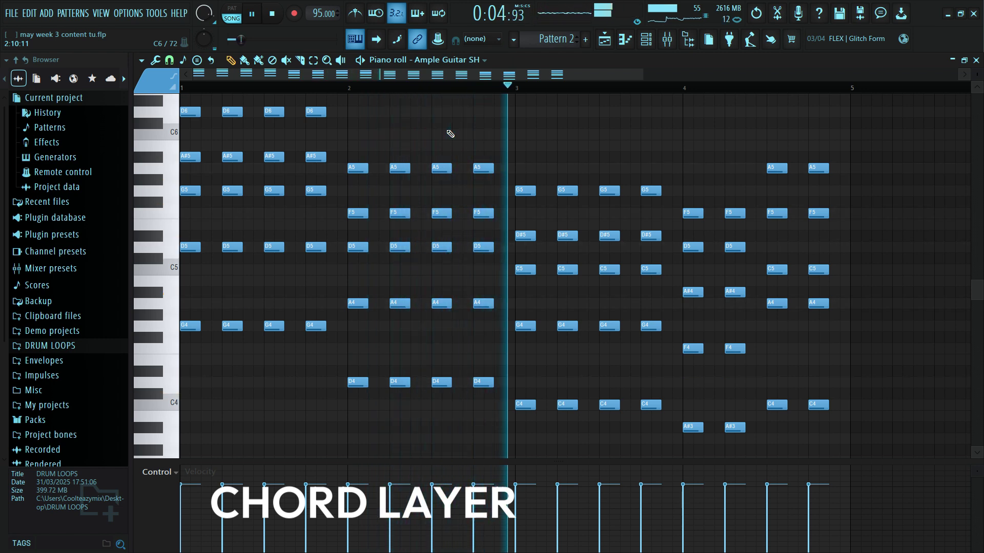
Strumize the guitar chords with the default strum settings
key("space")
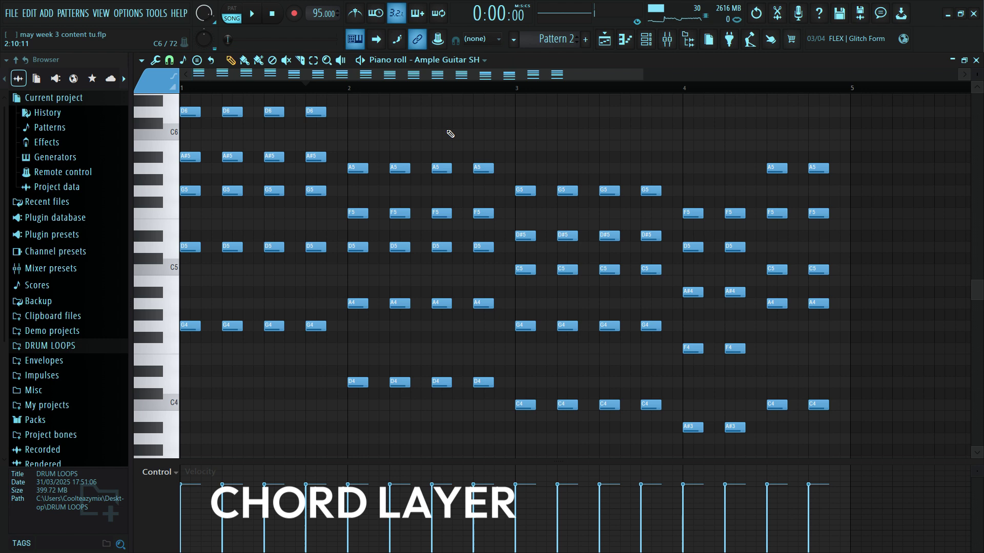
key("alt+s")
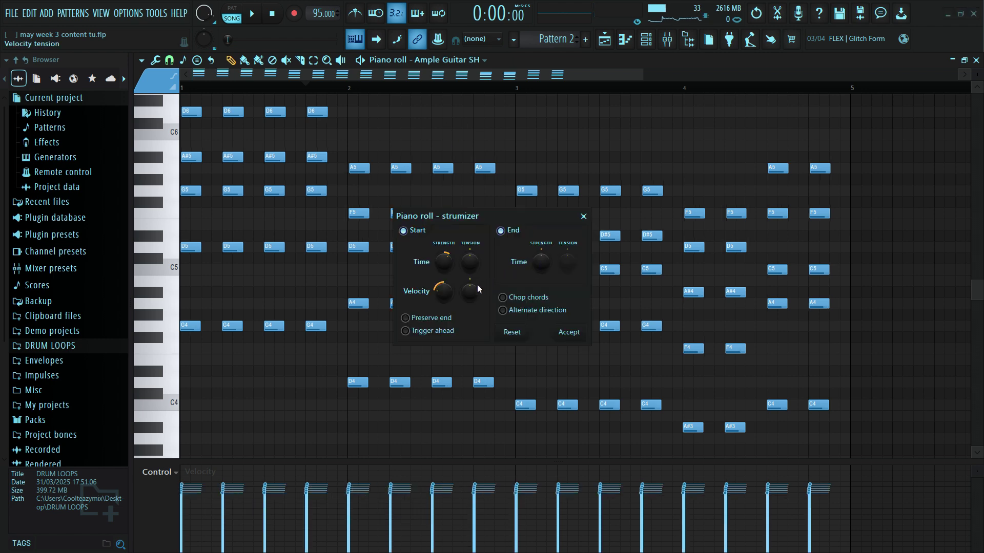
left_click(569, 332)
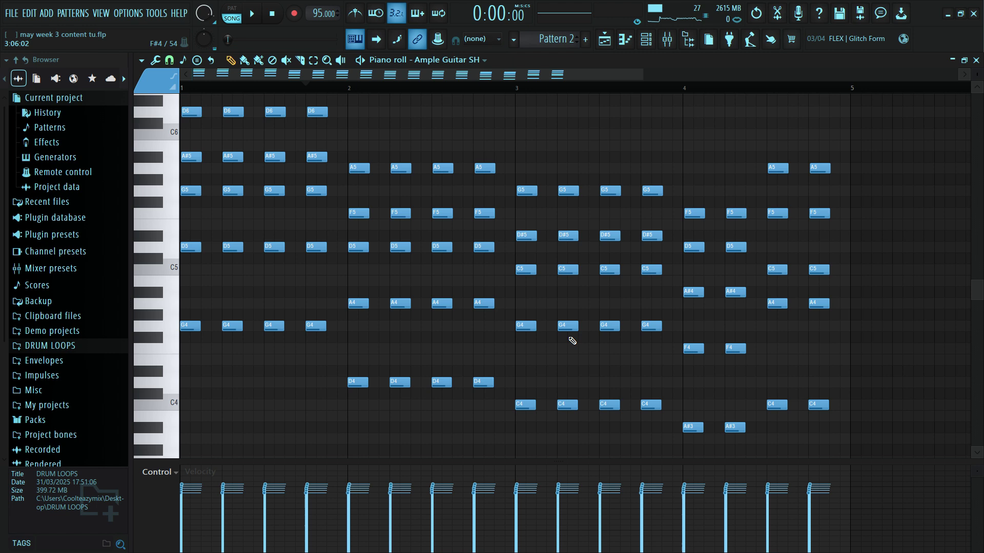
Scale all note velocities lower with Scale levels and play the pattern back
key("alt+x")
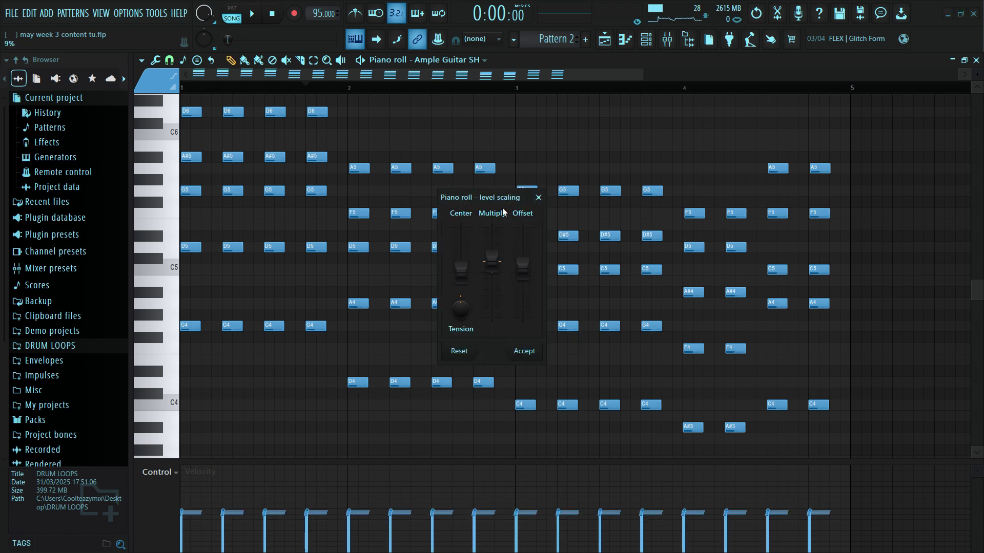
left_click(524, 351)
key("space")
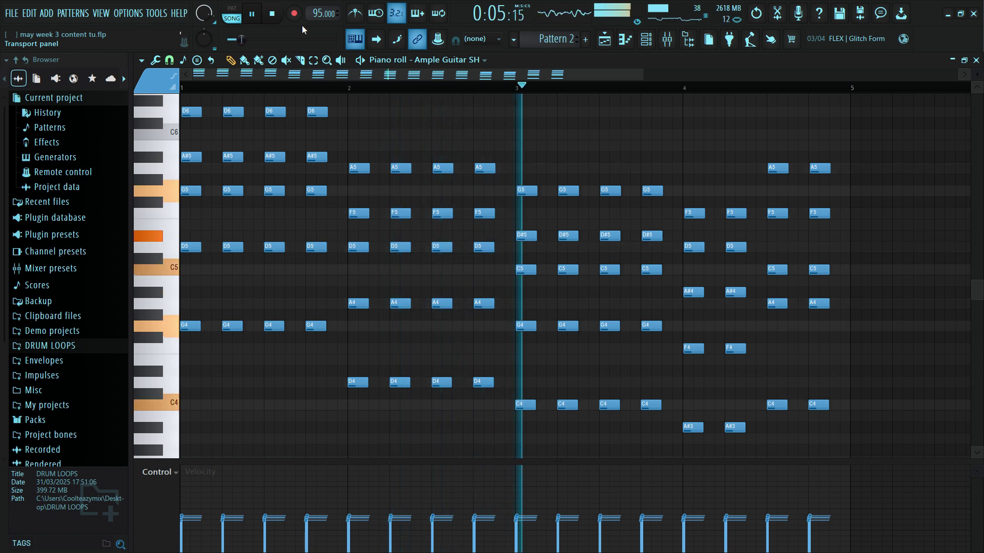
left_click(252, 14)
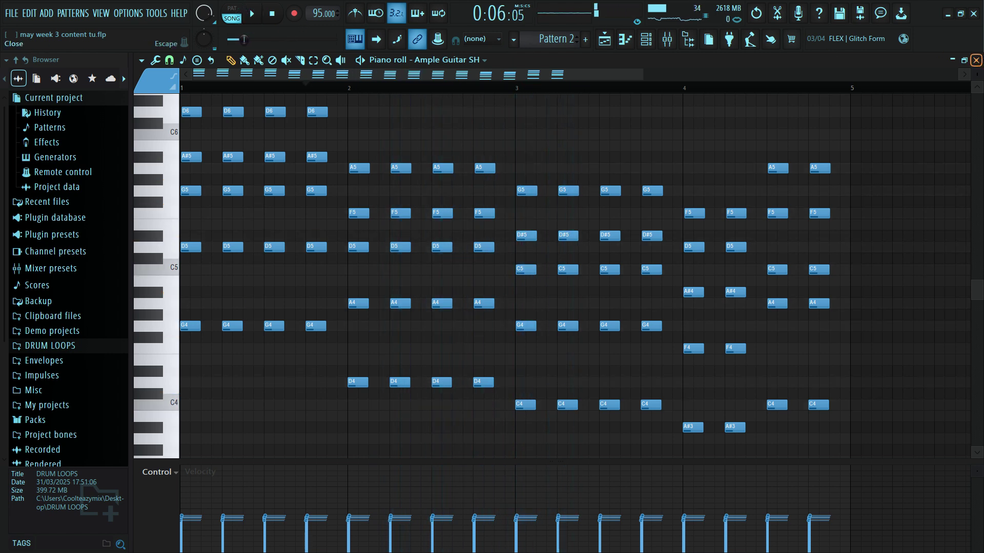
Repeat Pattern 2 on Track 8 at bars 5, 9 and 13, then rewind the playhead to the start
left_click(975, 60)
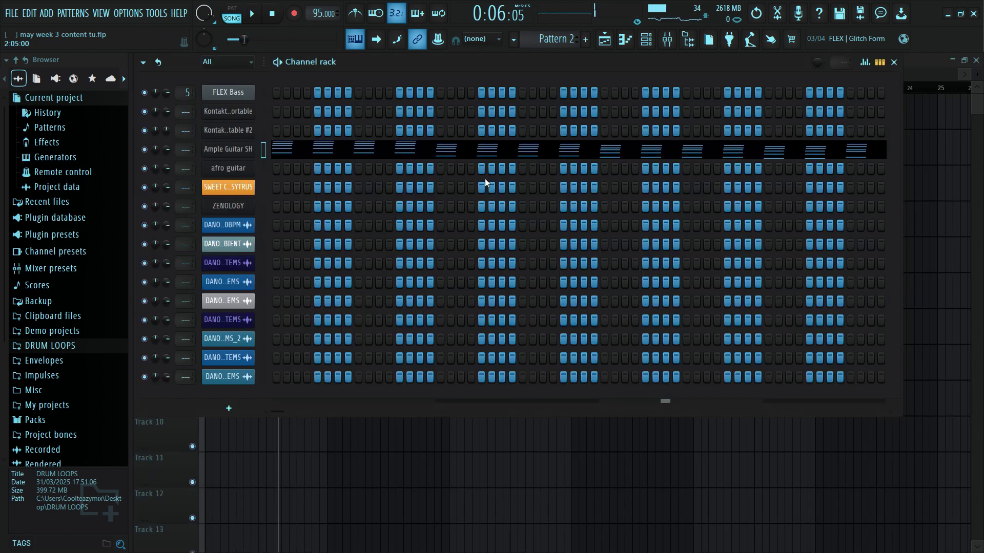
left_click(611, 39)
left_click(332, 362)
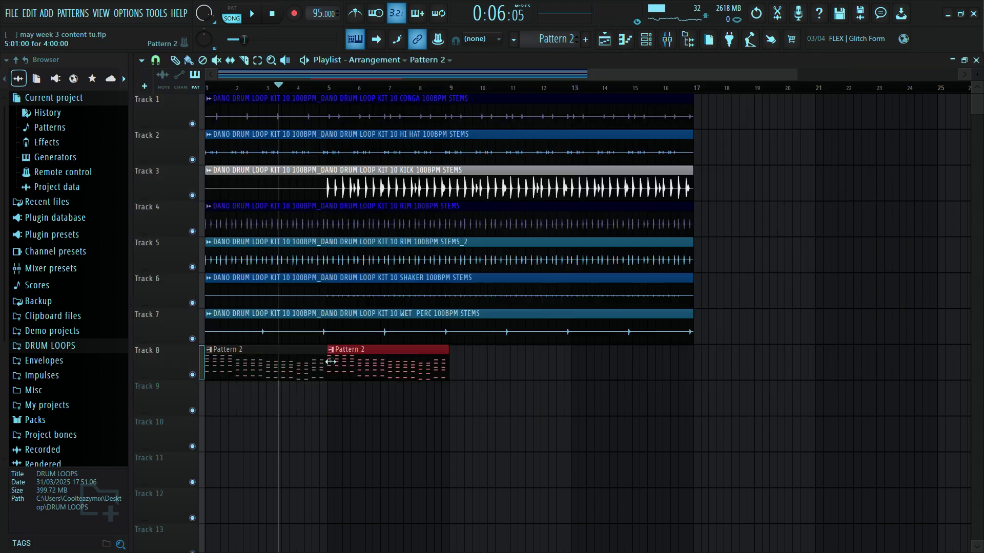
left_click(459, 364)
left_click(573, 363)
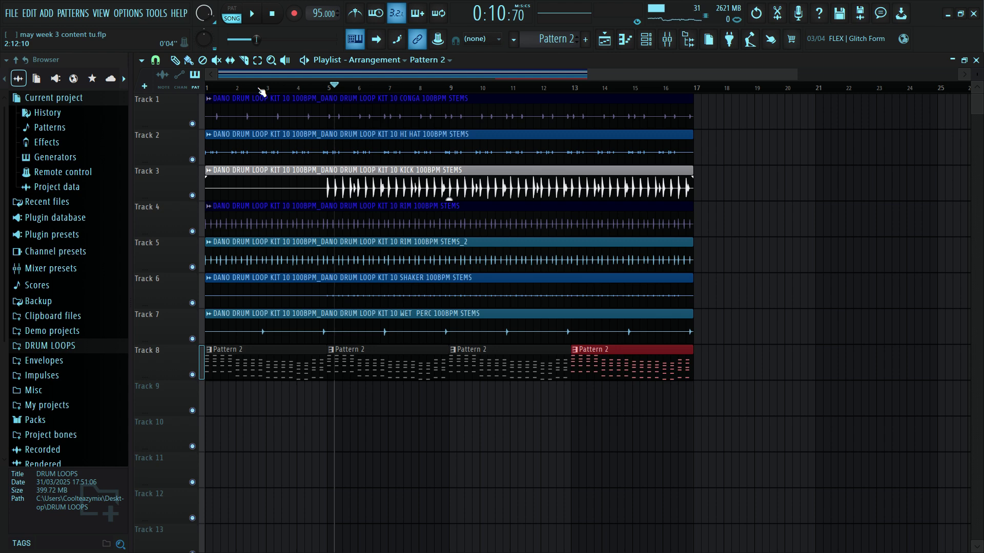
left_click_drag(234, 87, 214, 88)
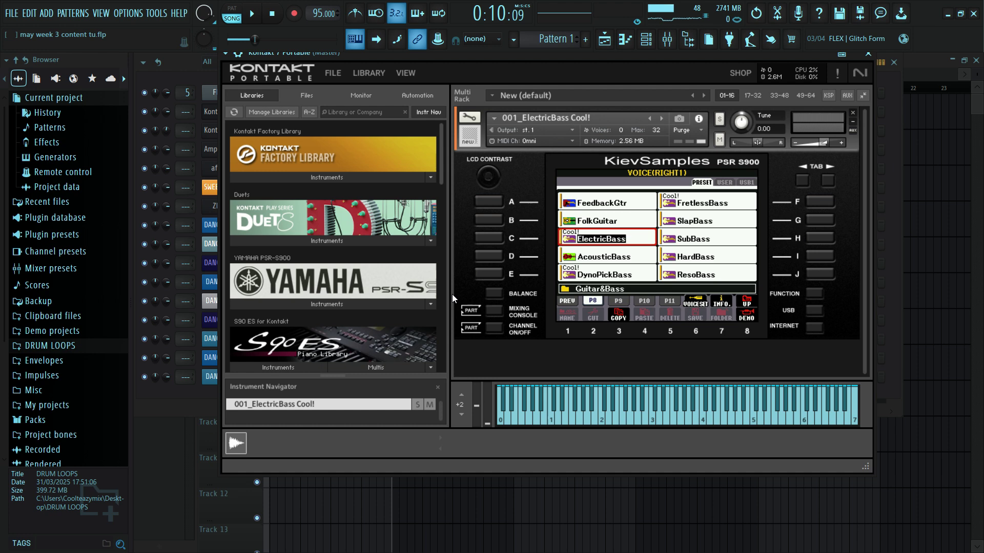
Expand the YAMAHA PSR-S900 library in Kontakt and audition the electric bass sound
left_click(328, 305)
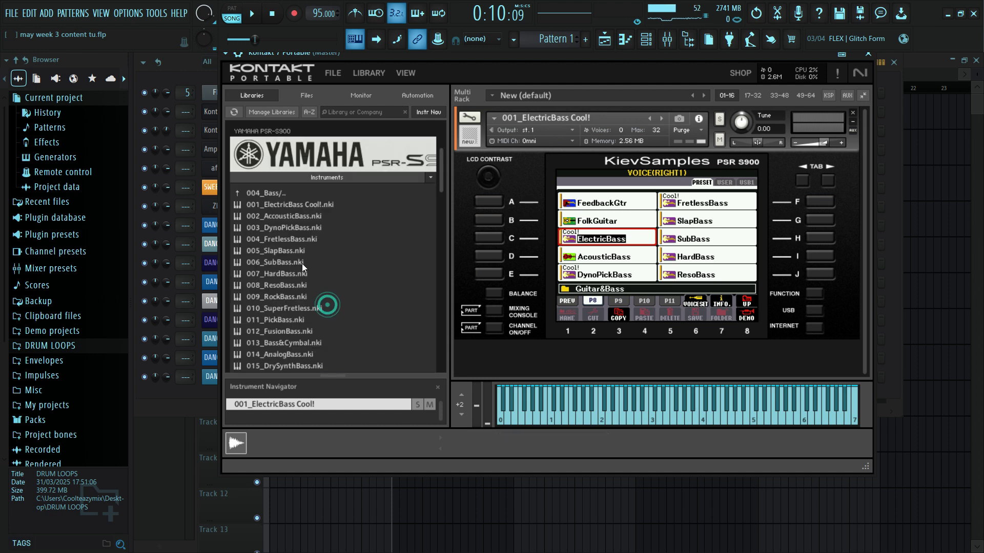
left_click(688, 417)
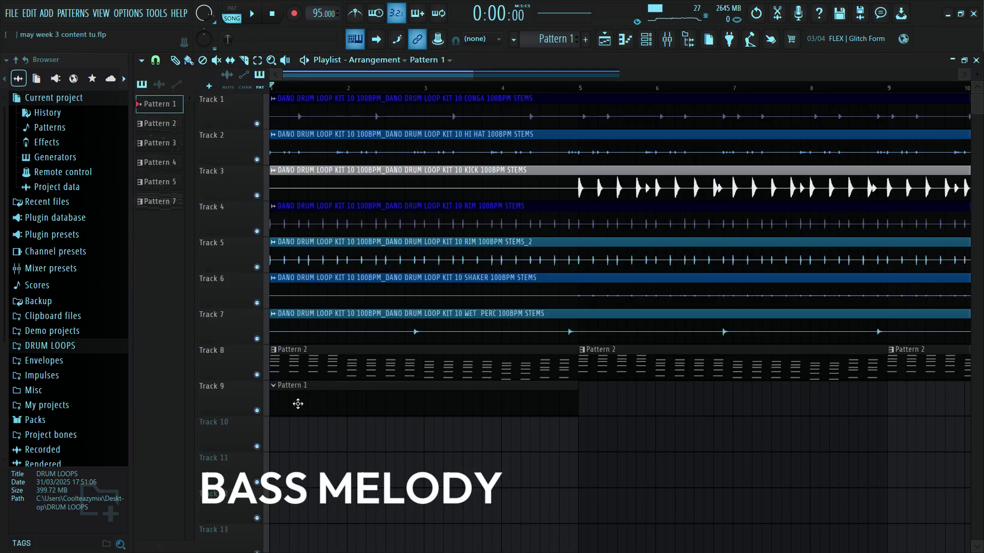
Open the Kontakt bass piano roll and draw D3, F3 and G3 notes in bar 1
key("F6")
right_click(257, 99)
left_click(279, 107)
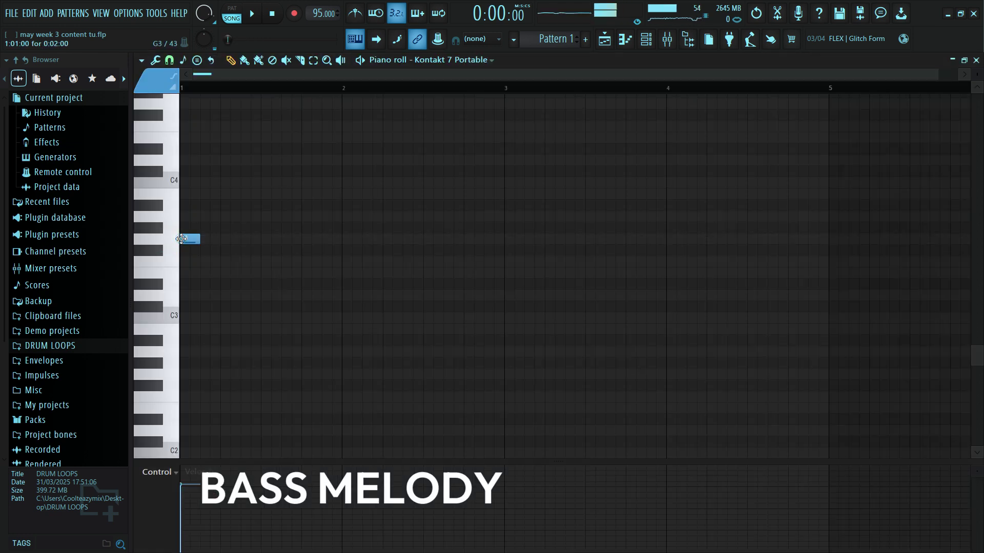
left_click(228, 295)
left_click(248, 261)
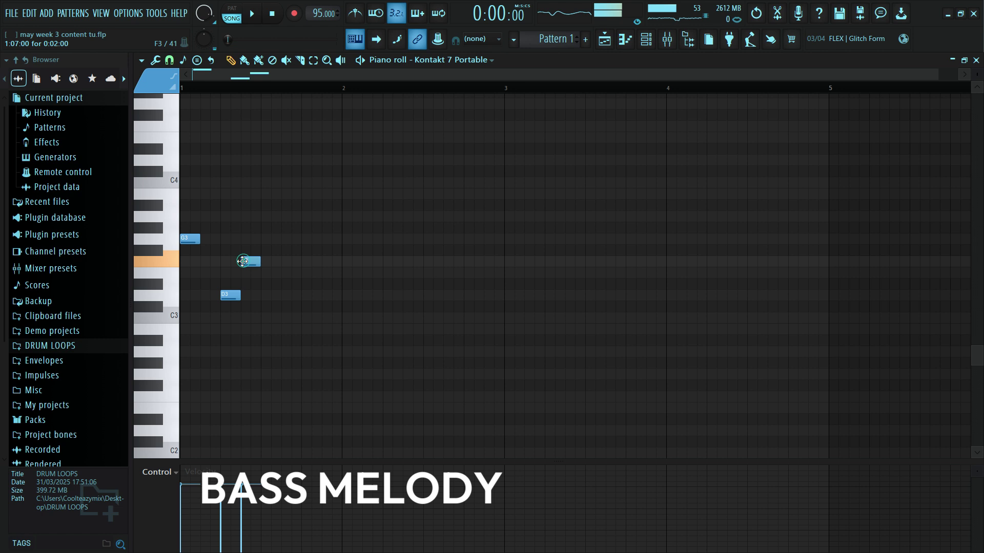
left_click(262, 239)
left_click_drag(282, 239, 296, 239)
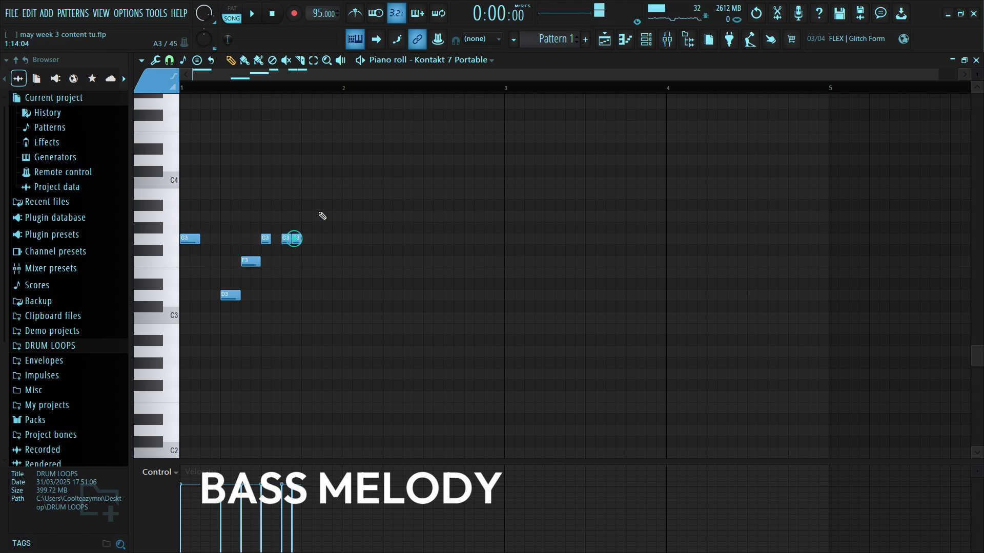
key("space")
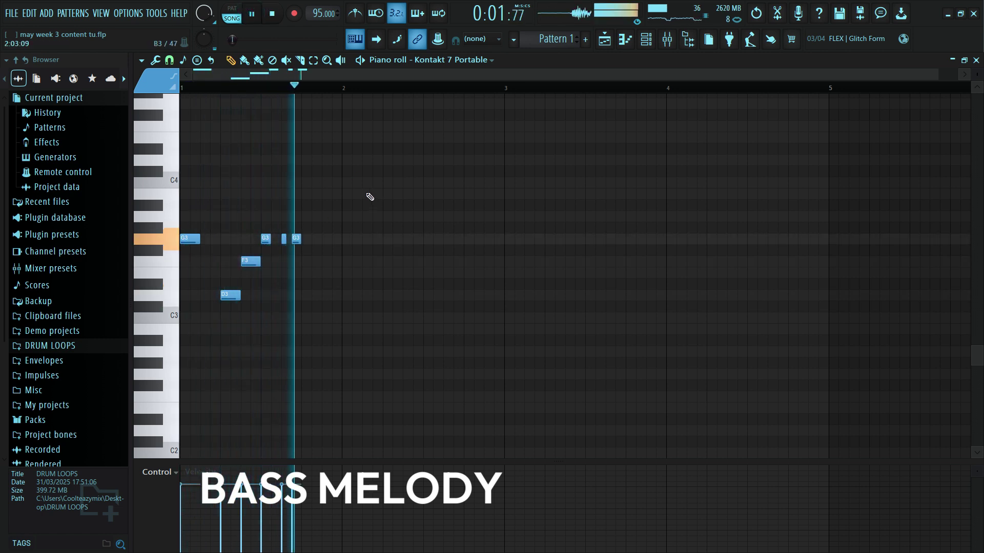
key("space")
key("space")
Add C3, D3, G3 and three D4 notes around bar 2, replaying to check them
left_click(329, 318)
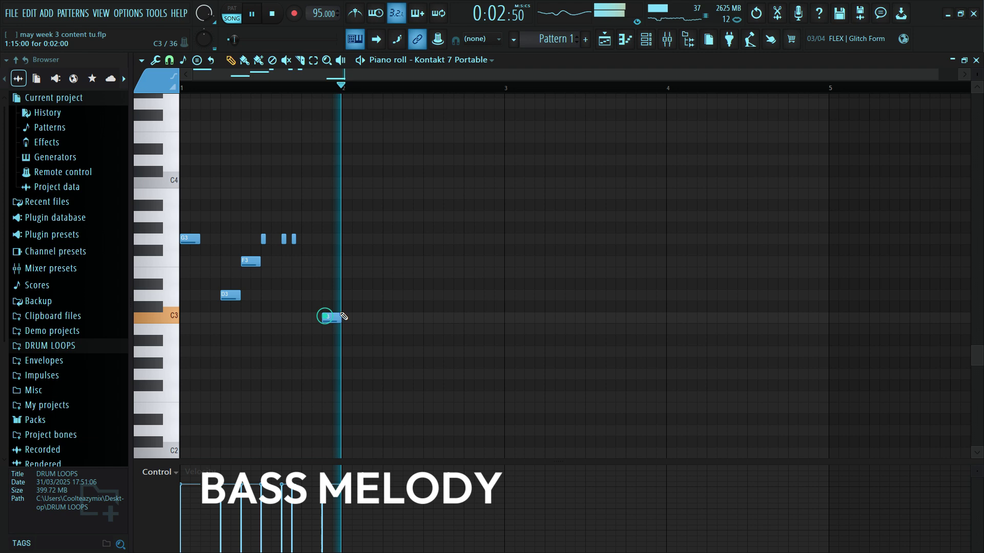
left_click(344, 296)
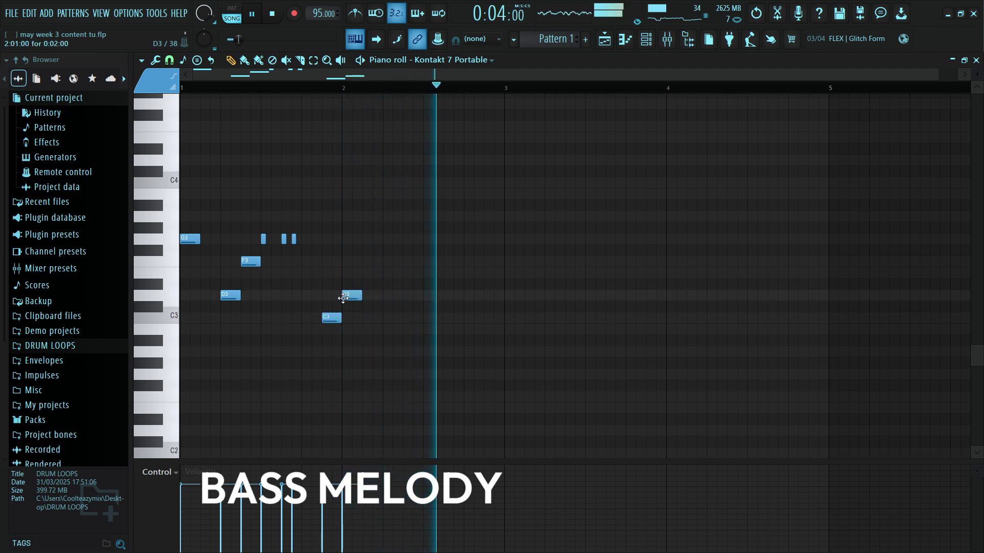
left_click(303, 88)
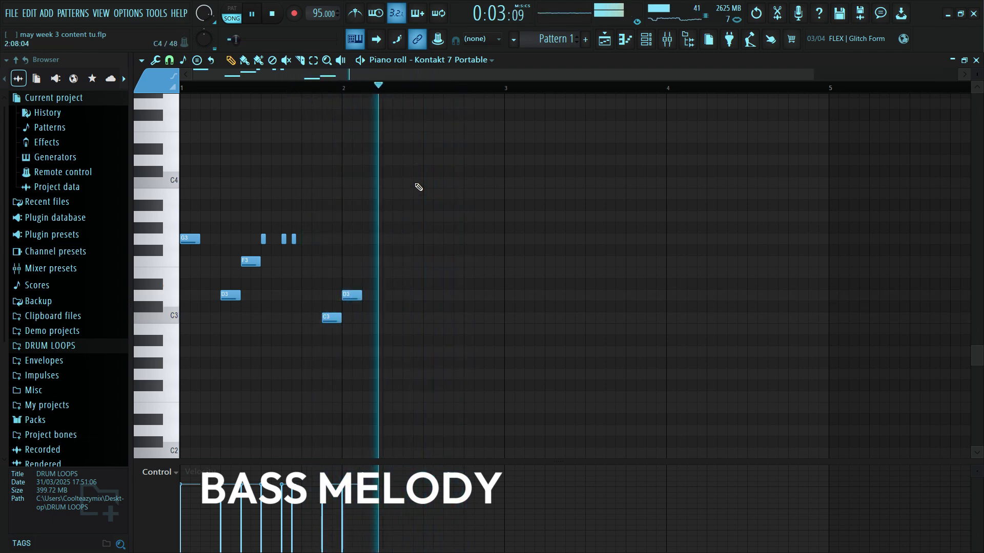
left_click(392, 239)
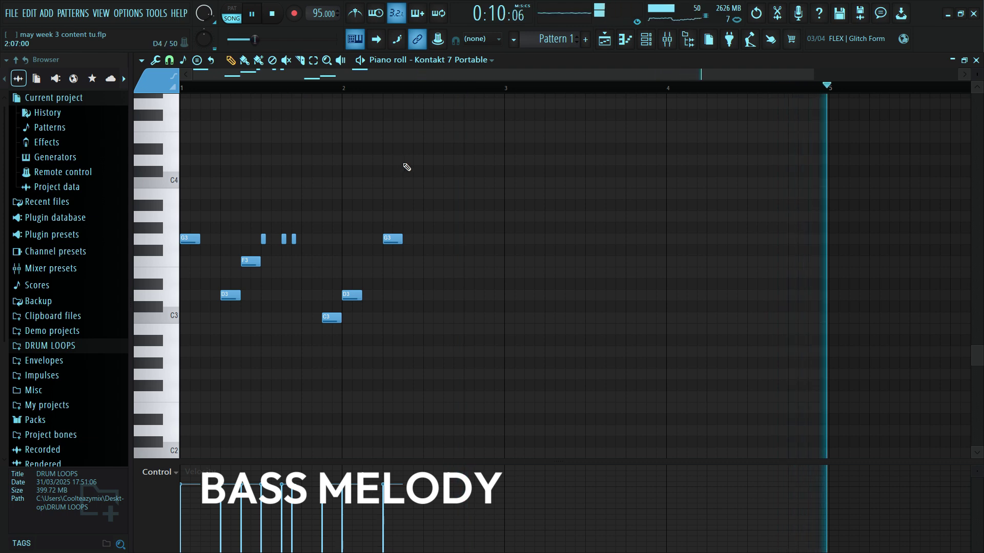
left_click(403, 162)
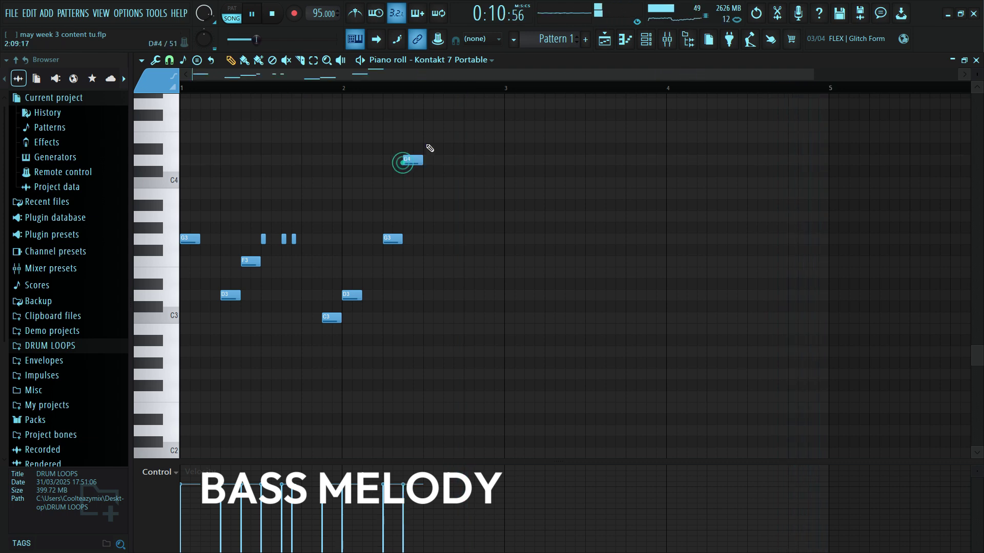
left_click(297, 91)
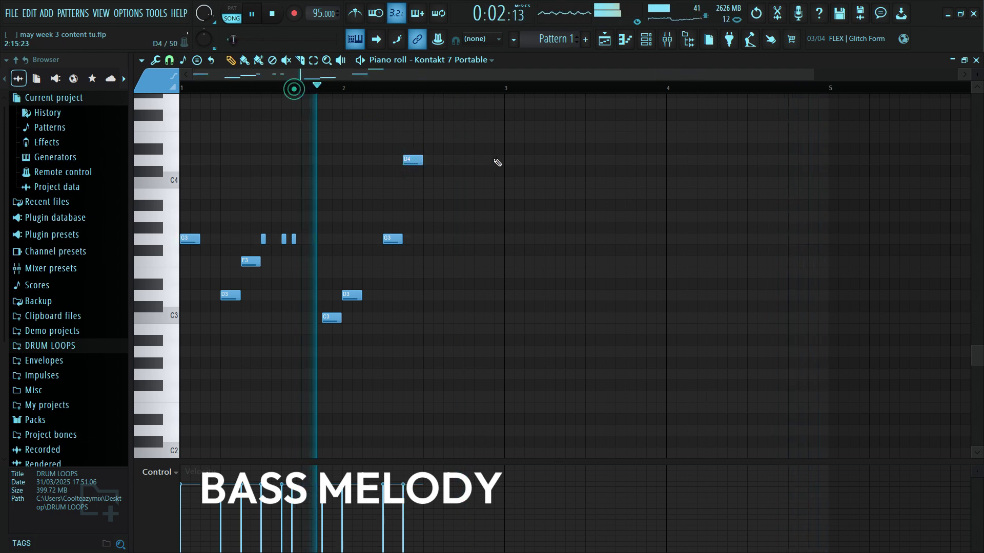
left_click(446, 161)
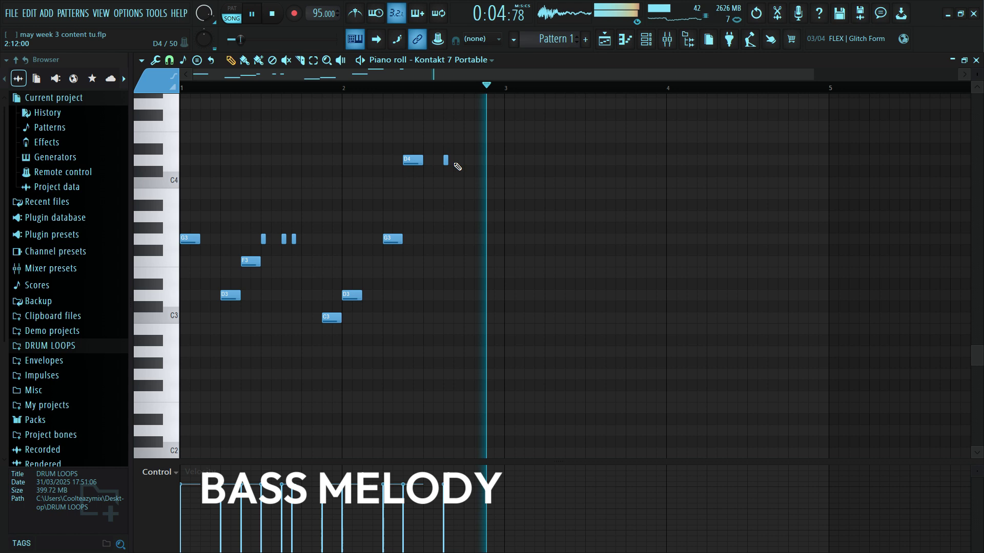
left_click(455, 161)
left_click(315, 295)
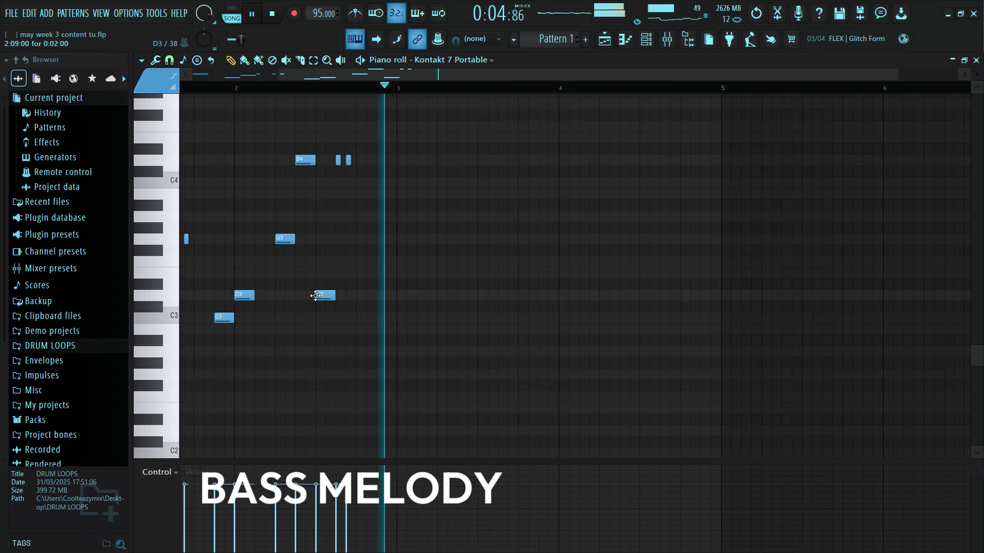
Replay bars 2–3, add a C3 note after bar 3, and play the four-bar bass line
left_click(276, 88)
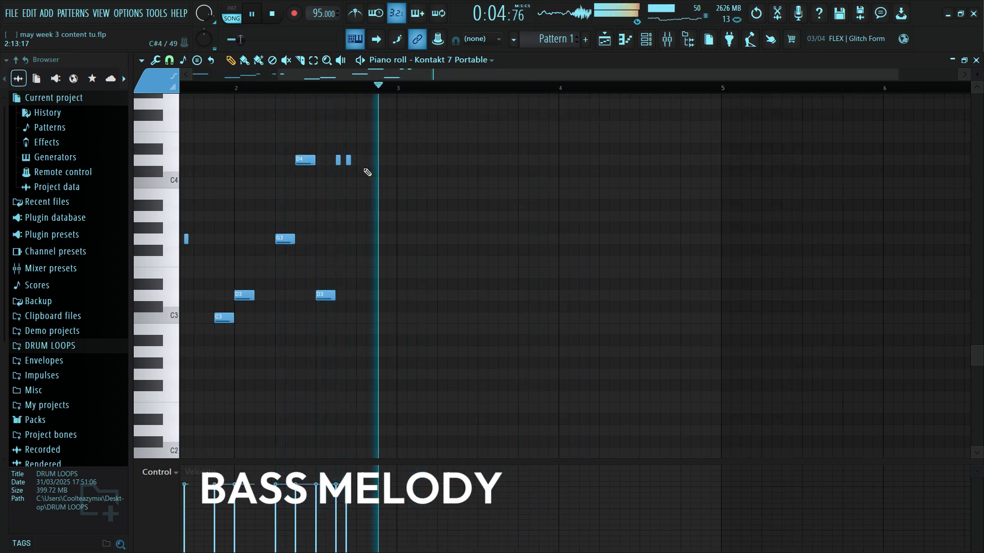
left_click(245, 89)
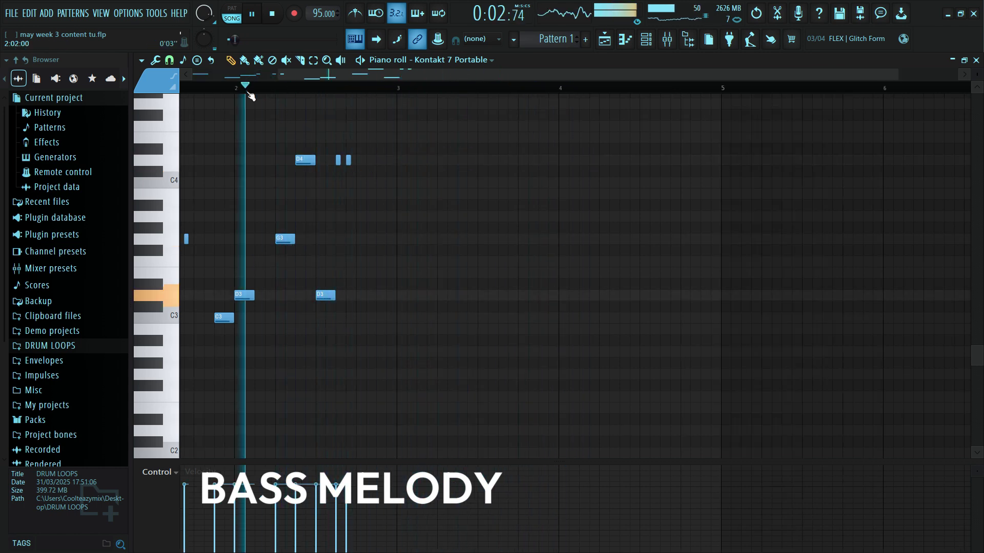
left_click(321, 292)
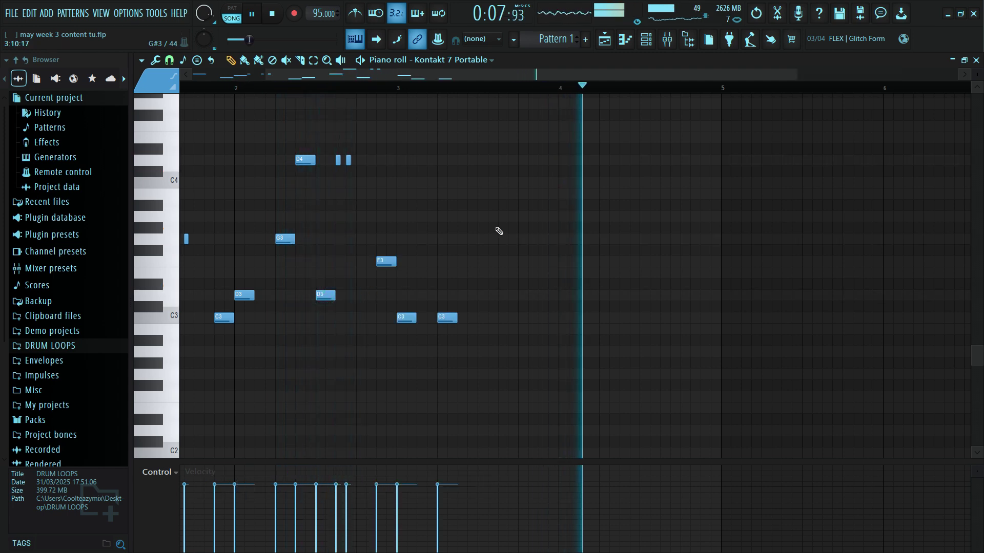
left_click(400, 88)
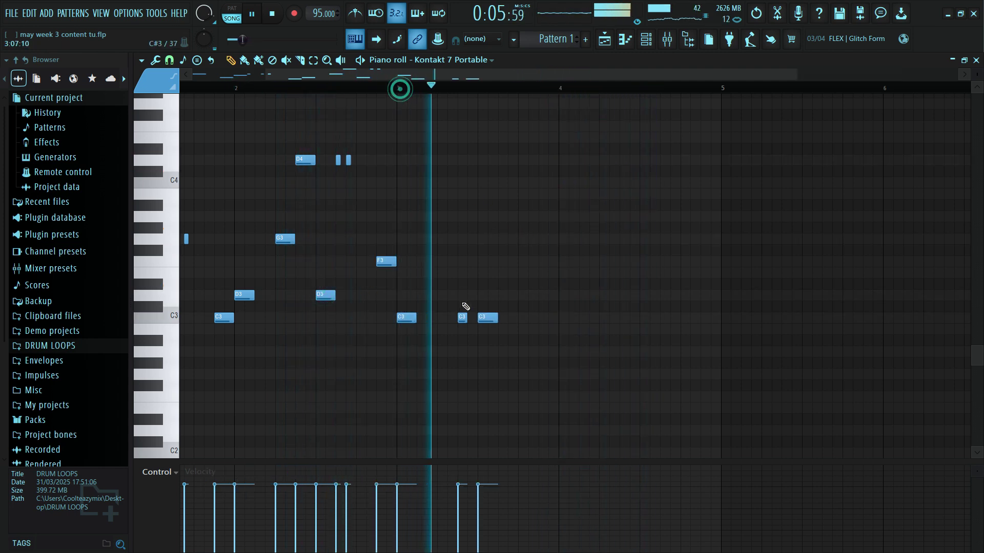
left_click(462, 317)
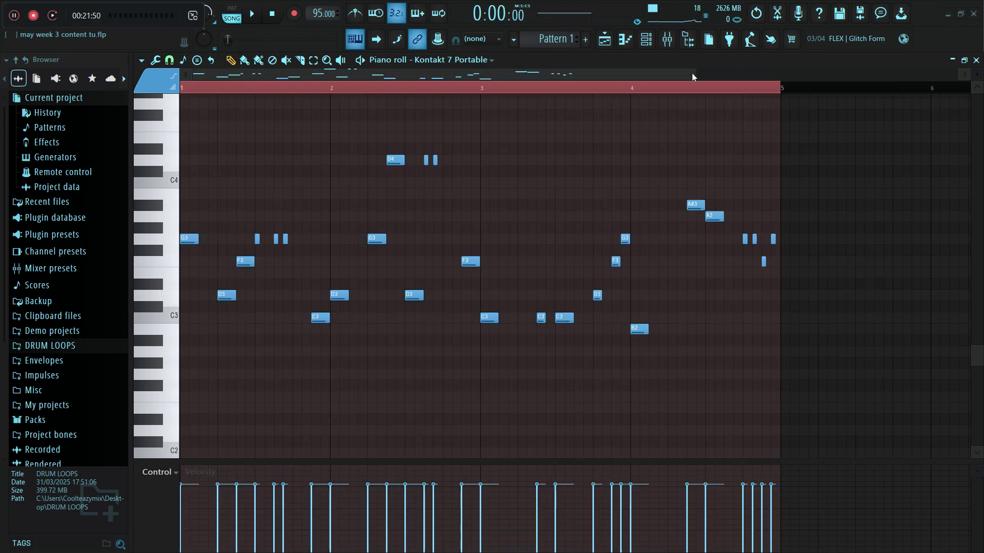
left_click(250, 20)
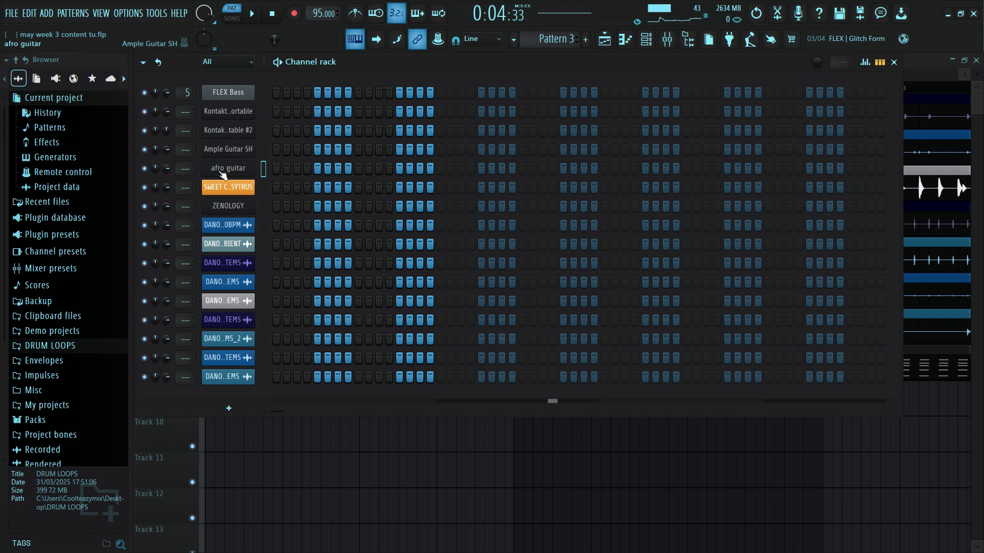
Load the 'afro guitar' preset into the afro guitar channel's Semi-Hollow plugin and close it
left_click(226, 168)
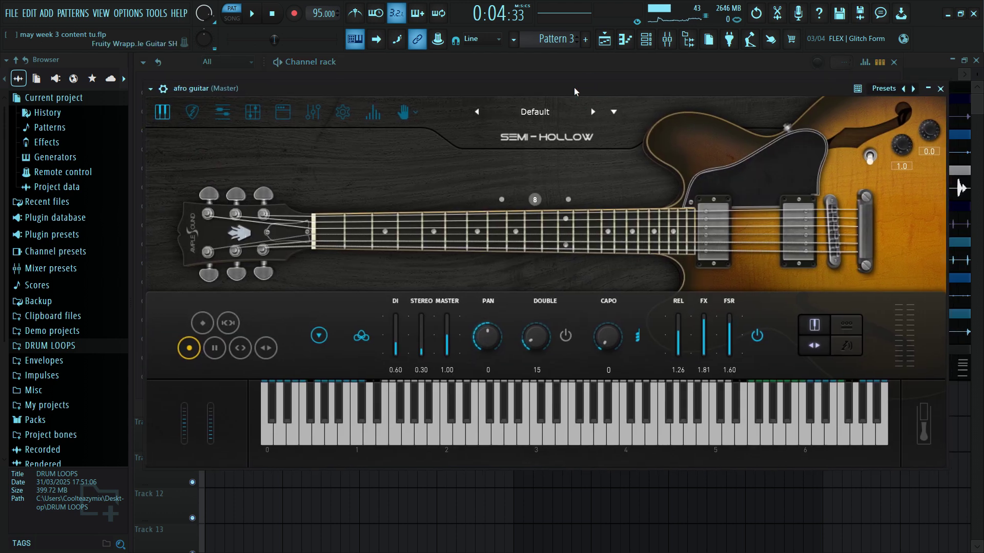
left_click(150, 89)
mouse_move(185, 126)
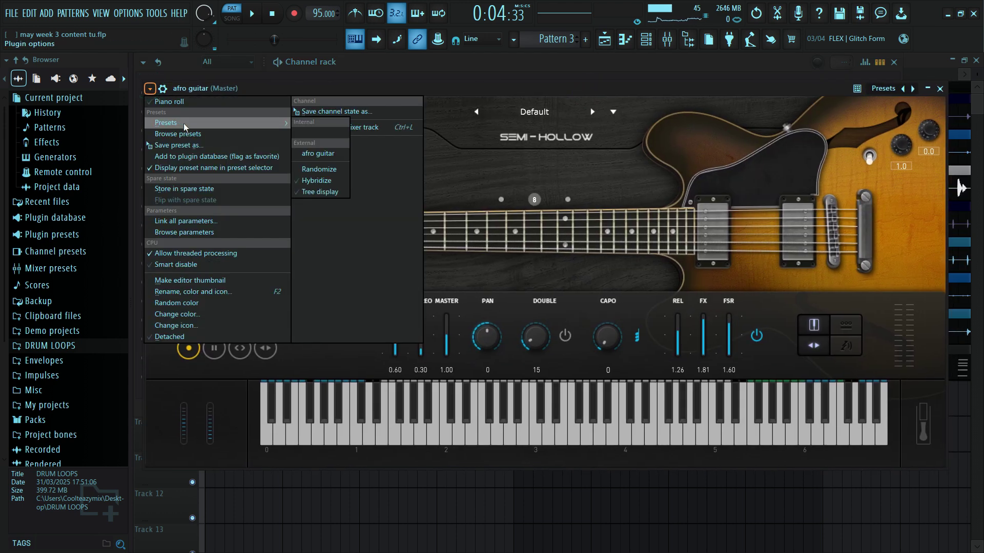
left_click(318, 154)
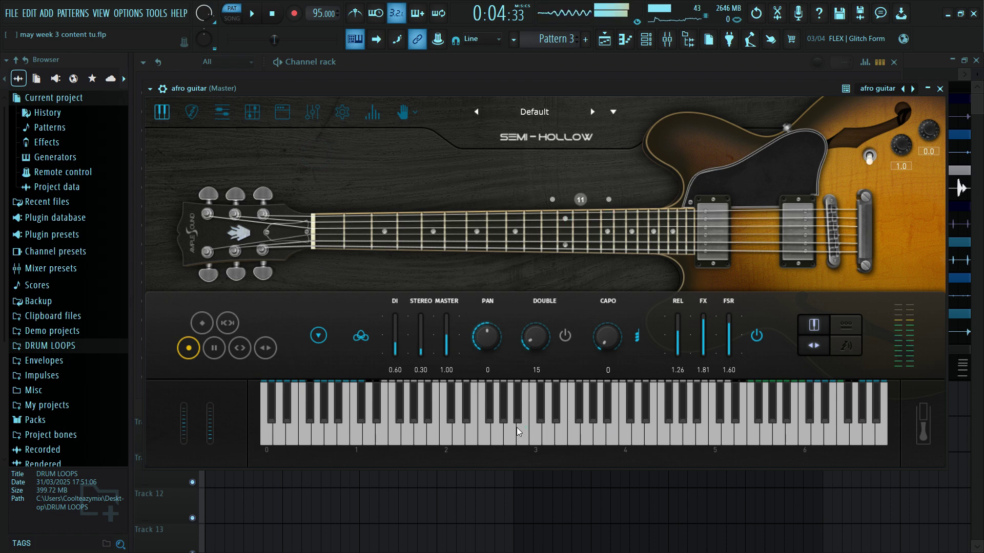
left_click(940, 91)
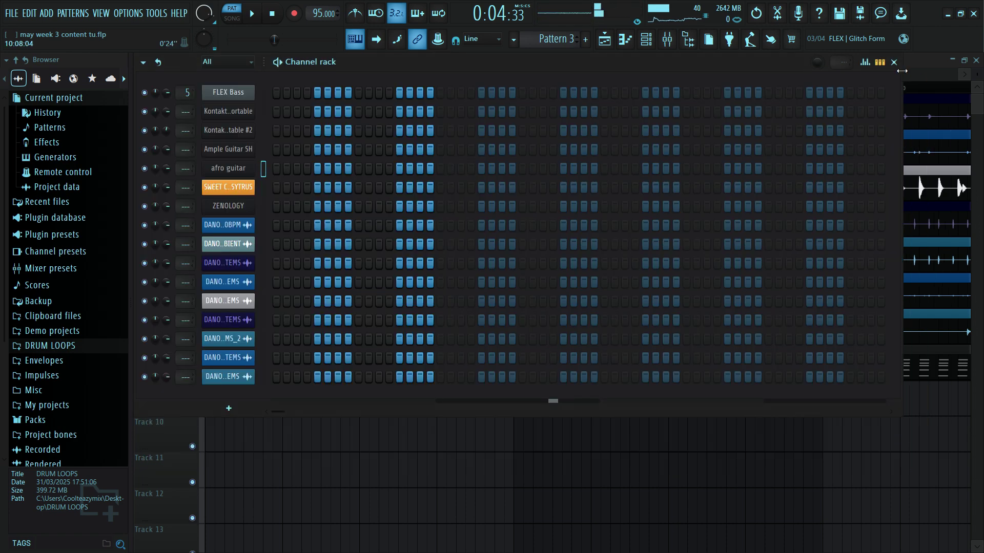
Draw afro guitar fill notes (G#5, longer A5, F5) and raise the G5 note's velocity
left_click(895, 62)
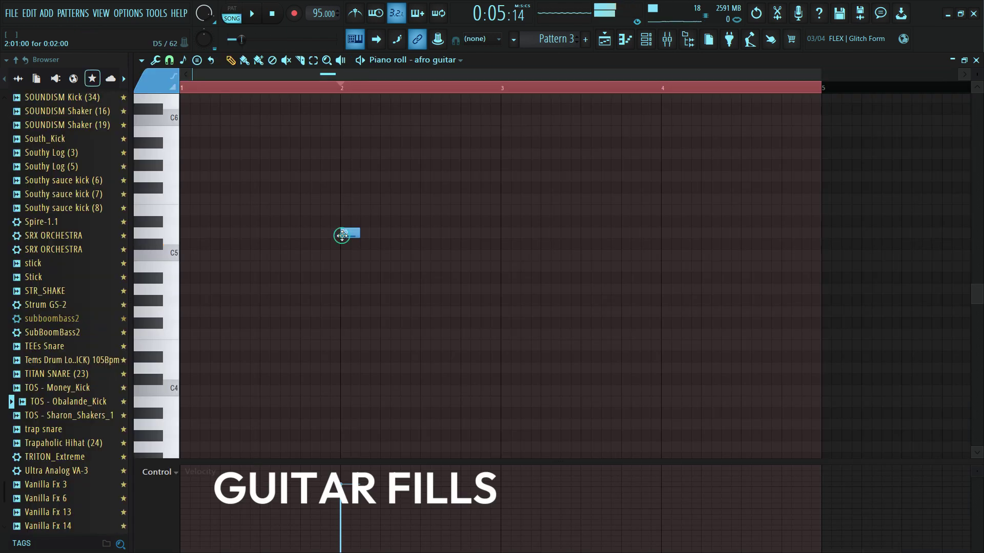
left_click(353, 235)
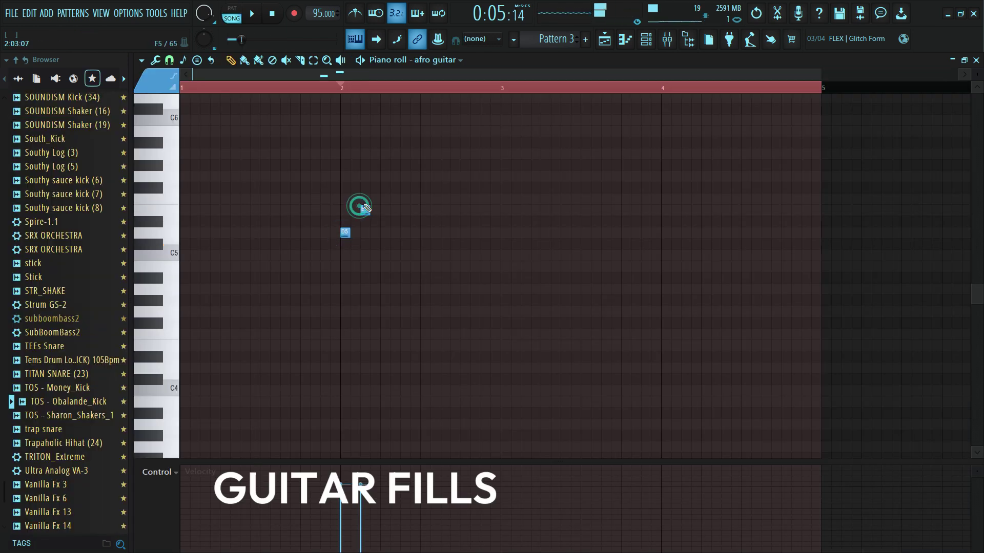
left_click(373, 165)
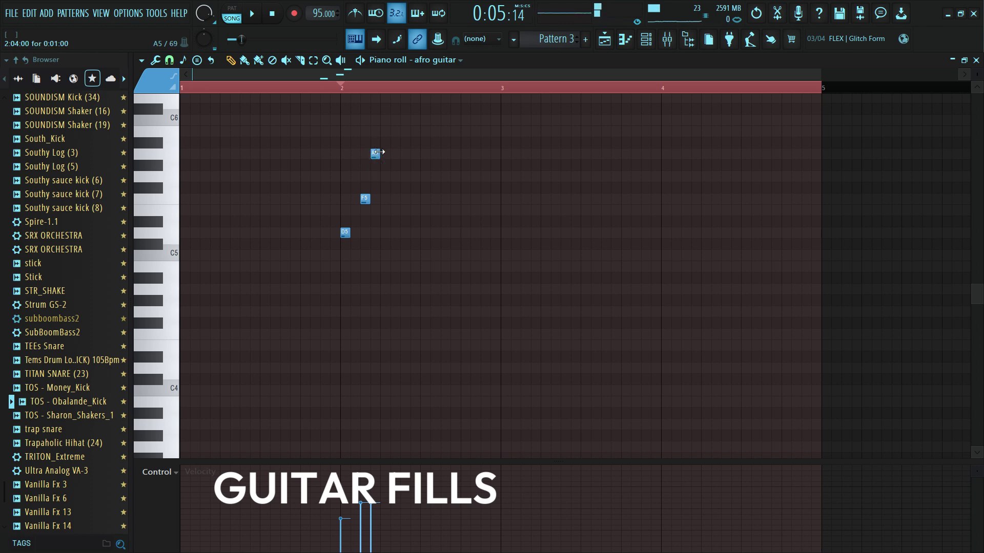
key("space")
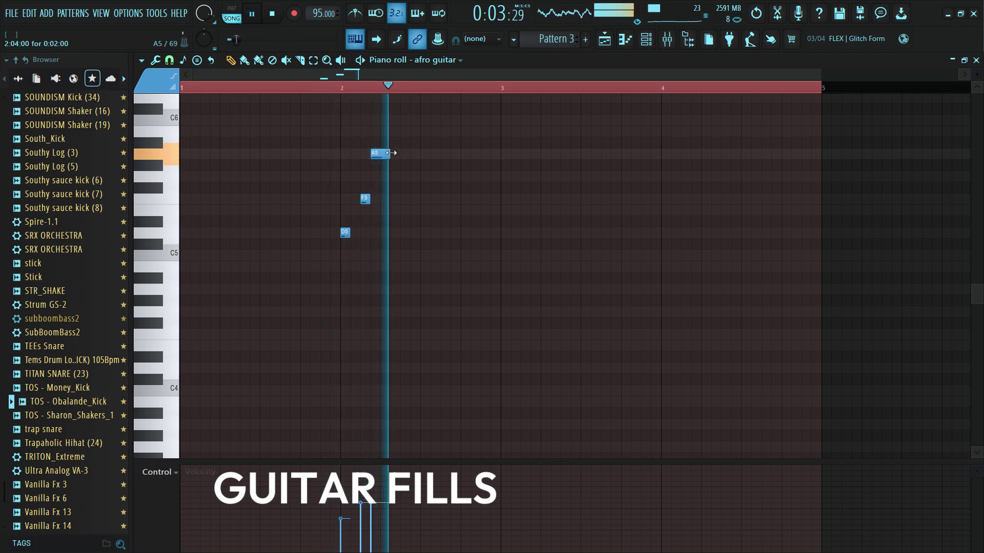
left_click_drag(390, 154, 399, 156)
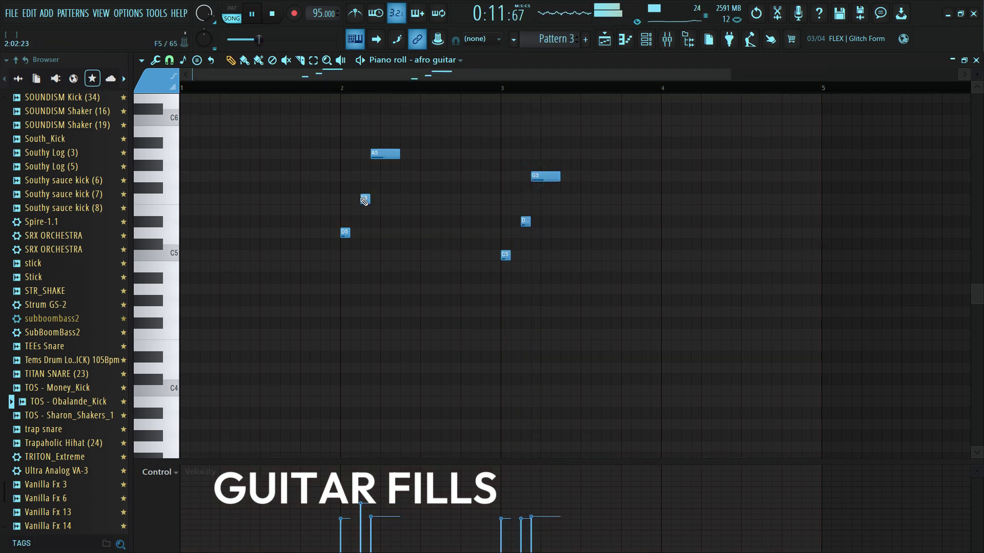
left_click(365, 198)
left_click(326, 86)
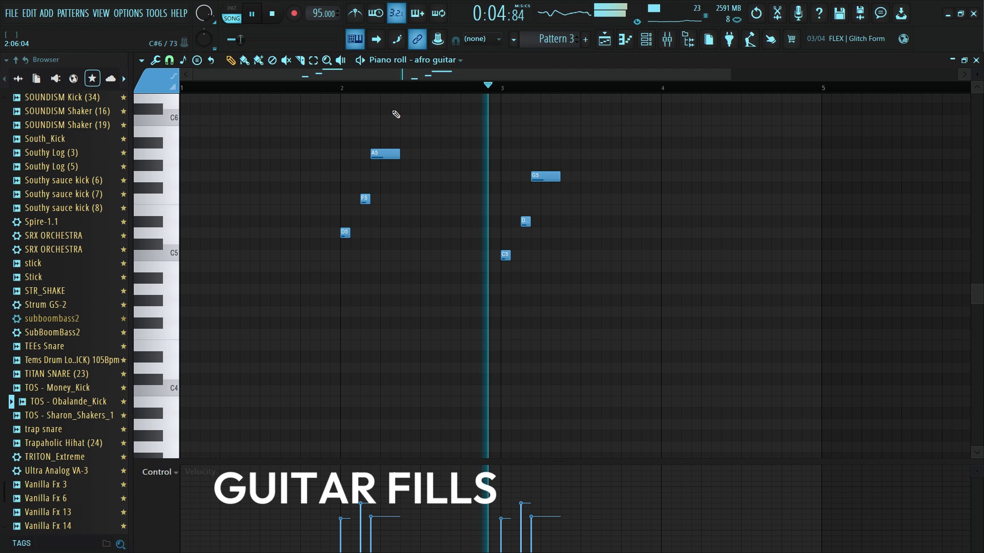
left_click(251, 14)
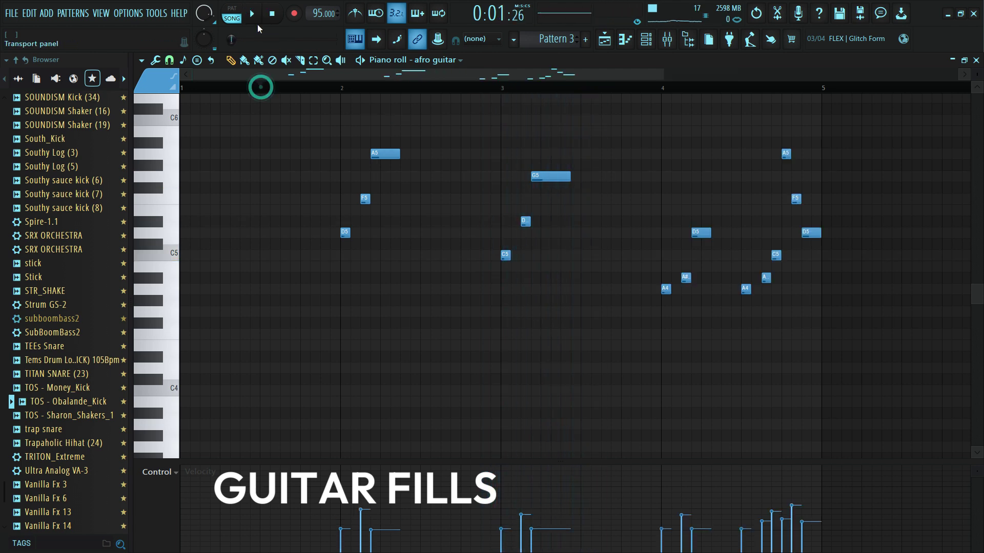
left_click(251, 14)
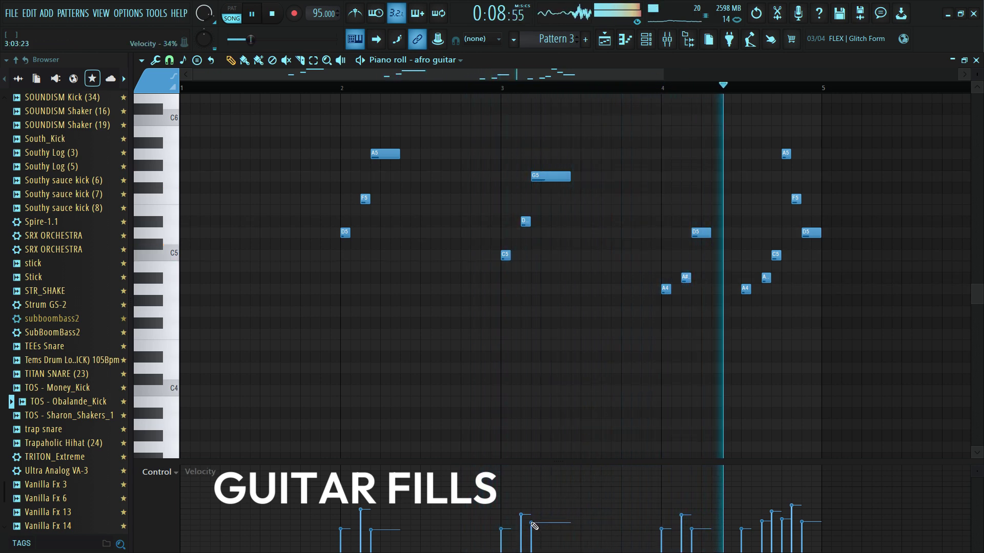
left_click_drag(534, 534, 531, 524)
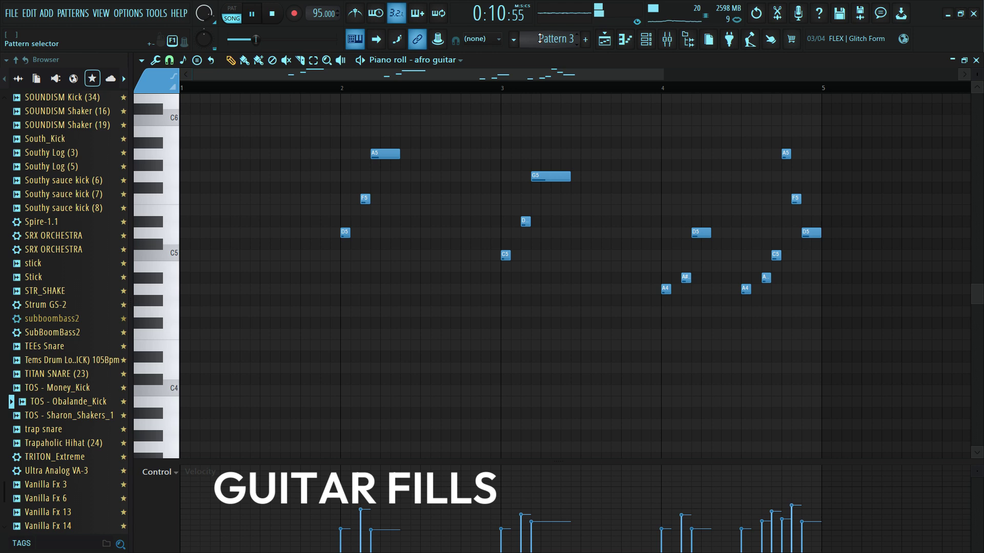
left_click(646, 39)
Paint more Pattern 1 clips along Track 9, audition the arrangement, and move to Pattern 4
left_click(604, 40)
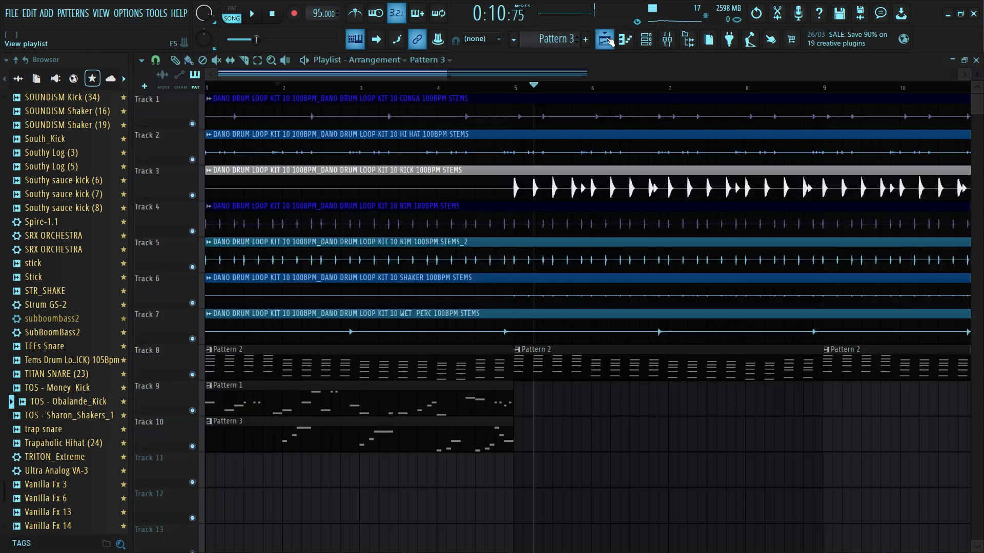
right_click(652, 403)
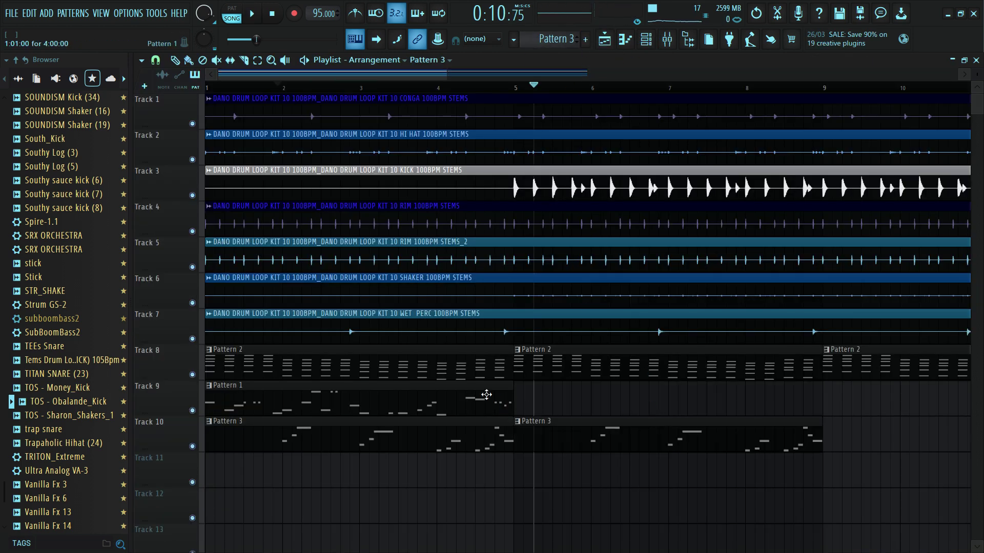
left_click(518, 396)
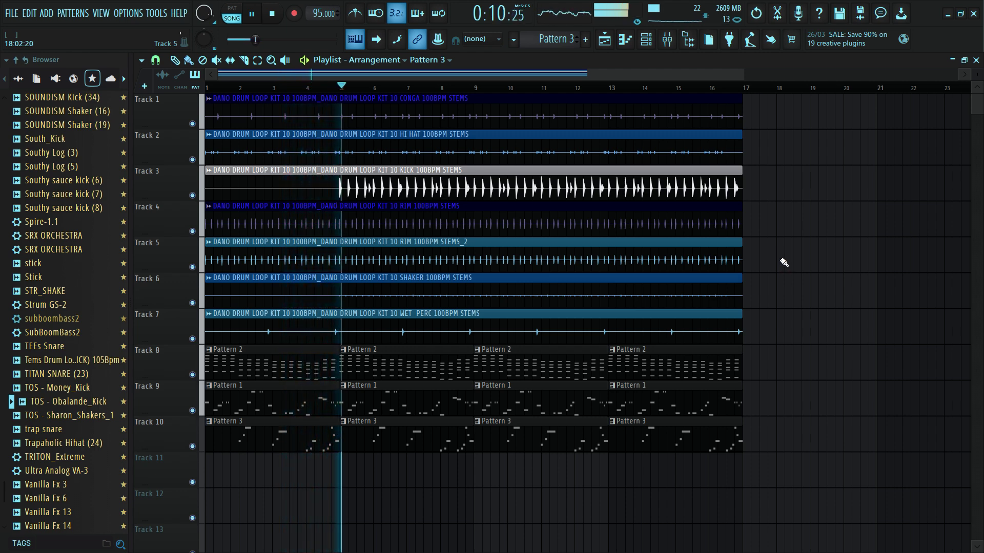
key("space")
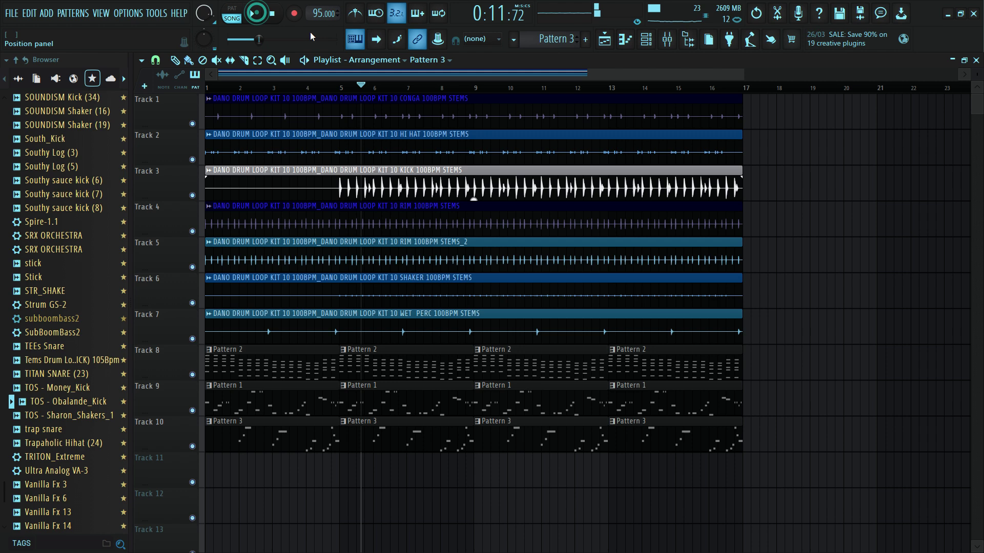
key("space")
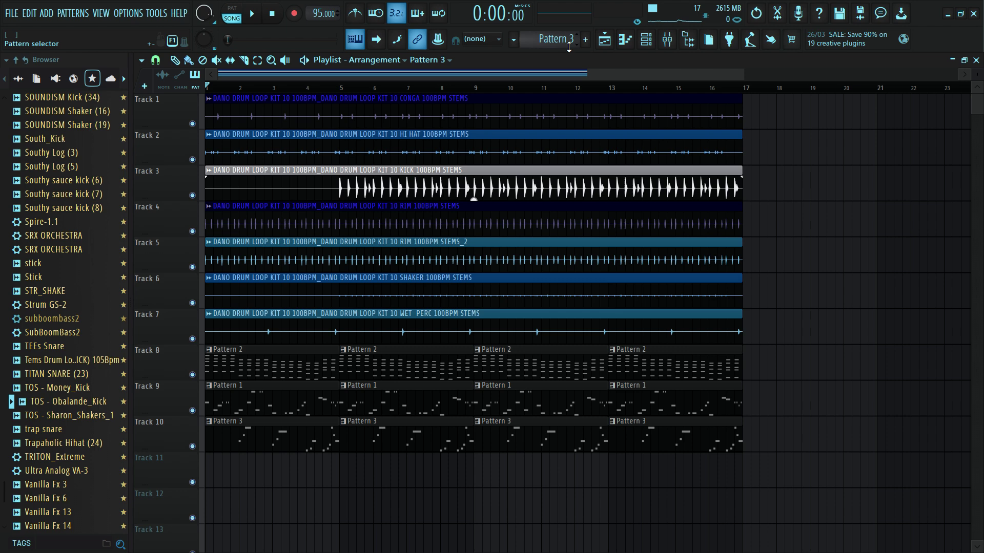
scroll(569, 41, "down", 1)
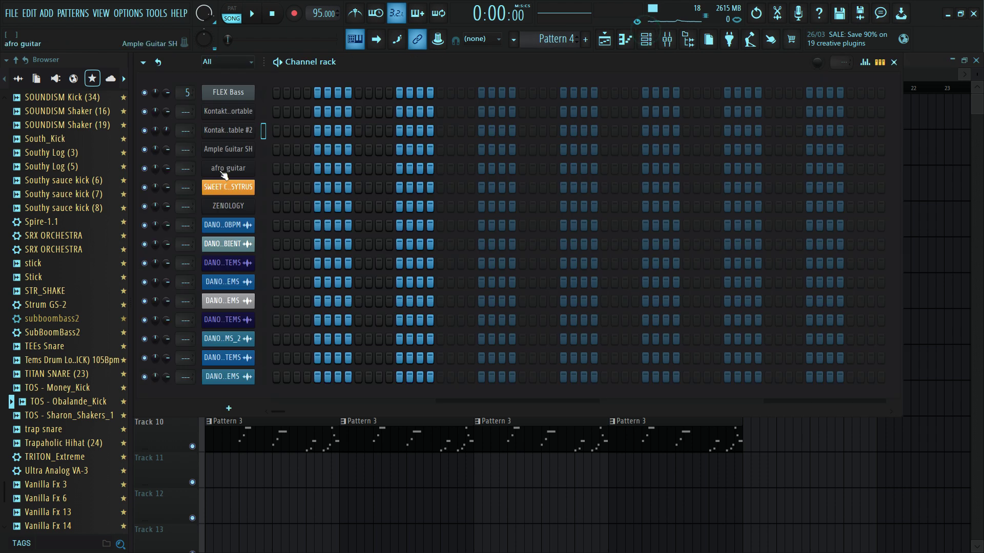
Check the Kontakt 7 Portable #2 mute guitar plugin, then open its piano roll
left_click(232, 132)
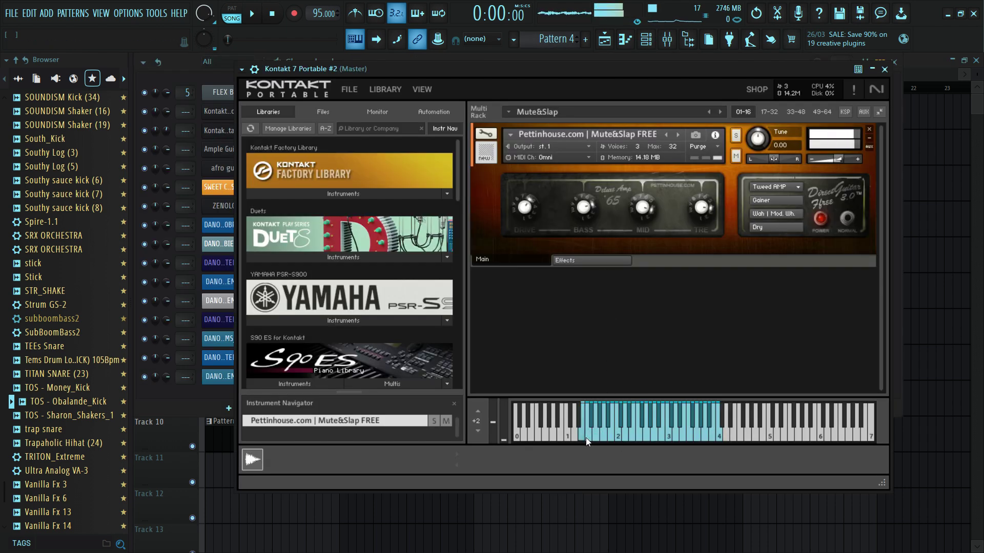
left_click(884, 68)
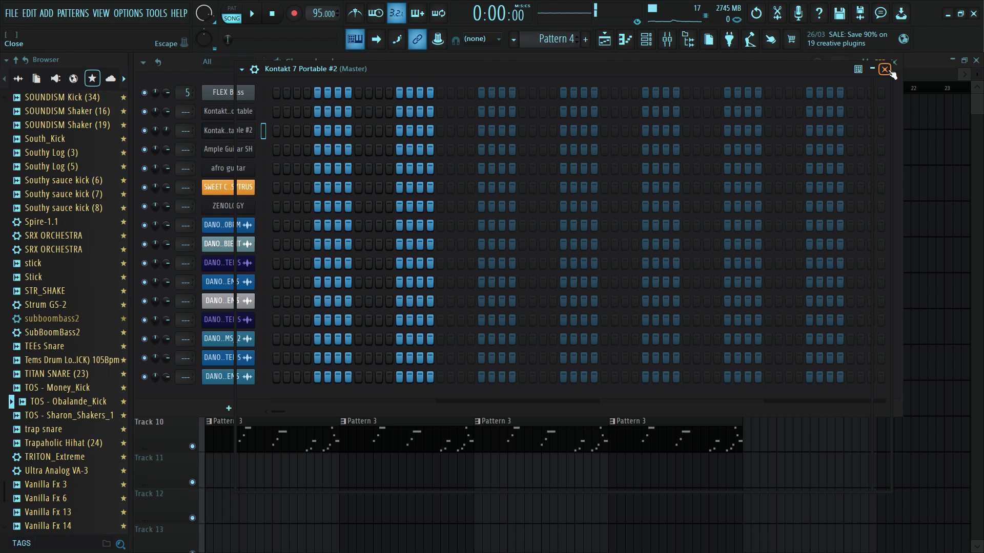
right_click(229, 137)
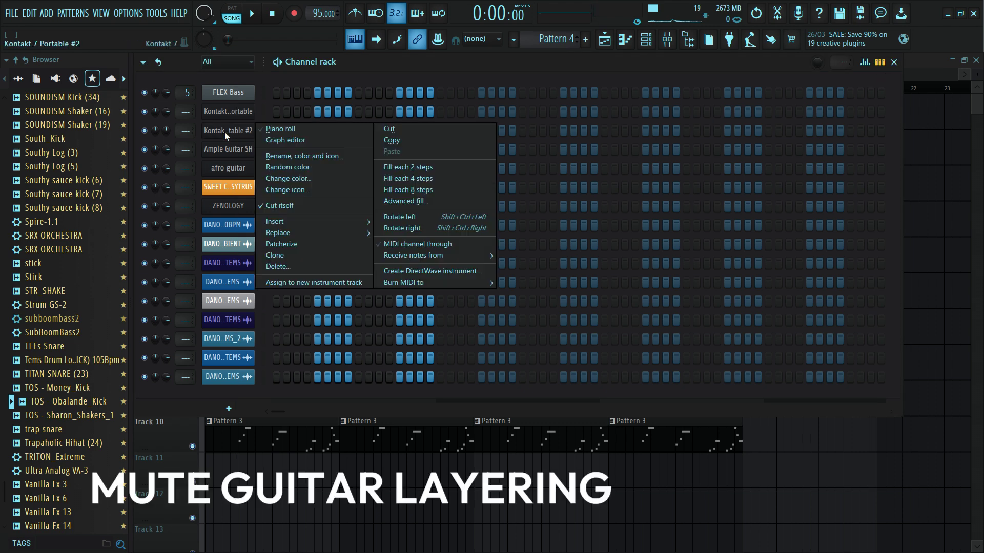
left_click(282, 127)
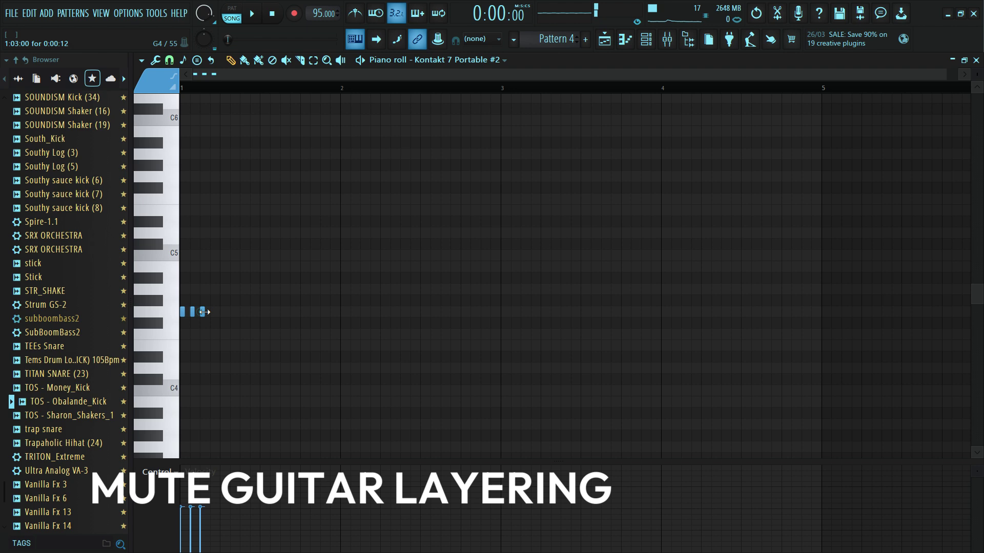
Draw a row of short muted-guitar notes through bar 1, removing one extra note
key("space")
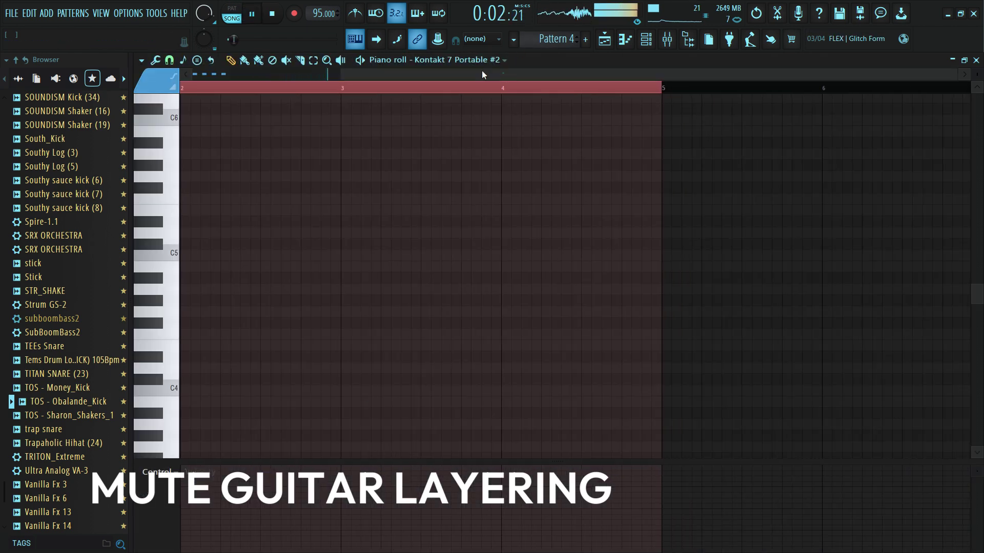
left_click(501, 73)
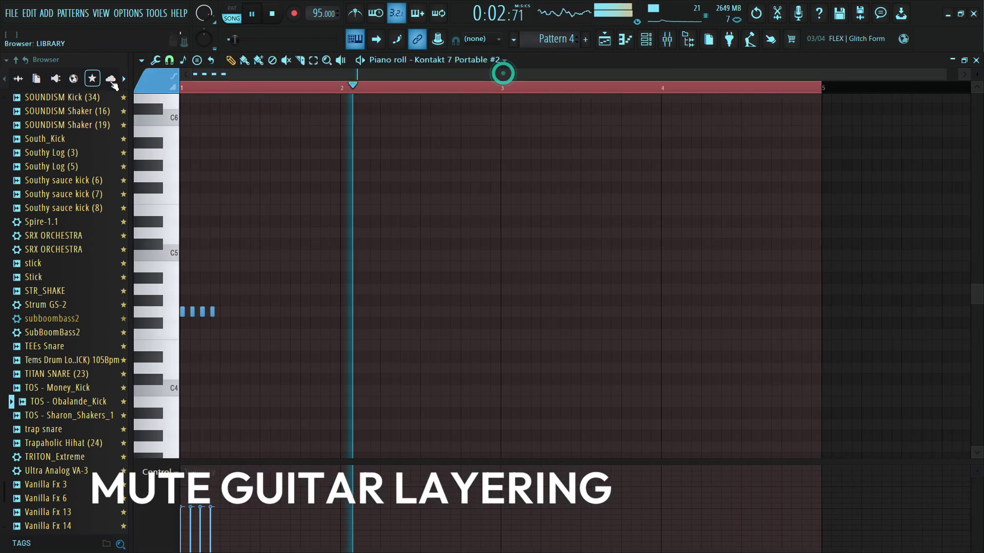
left_click(182, 88)
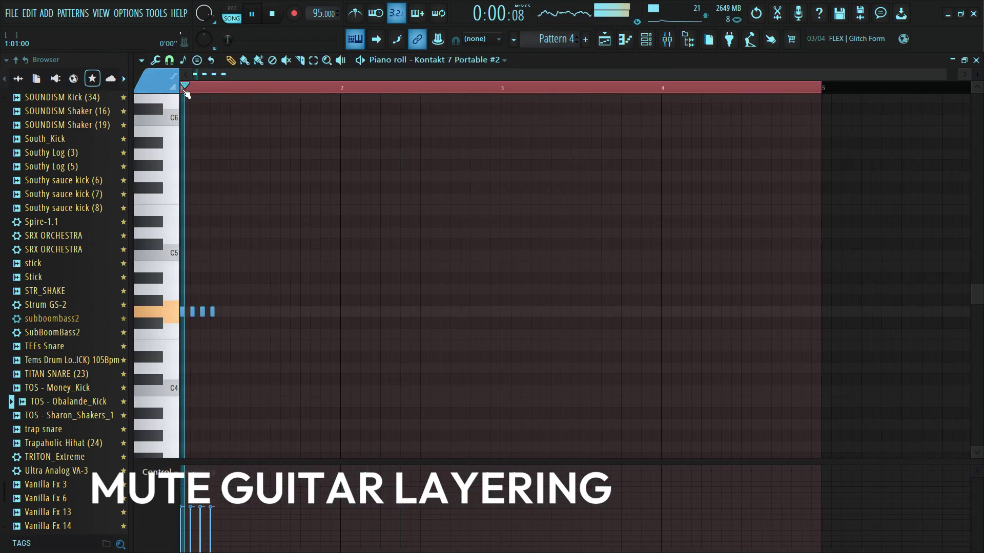
left_click(232, 311)
left_click(241, 312)
left_click(252, 312)
left_click(261, 312)
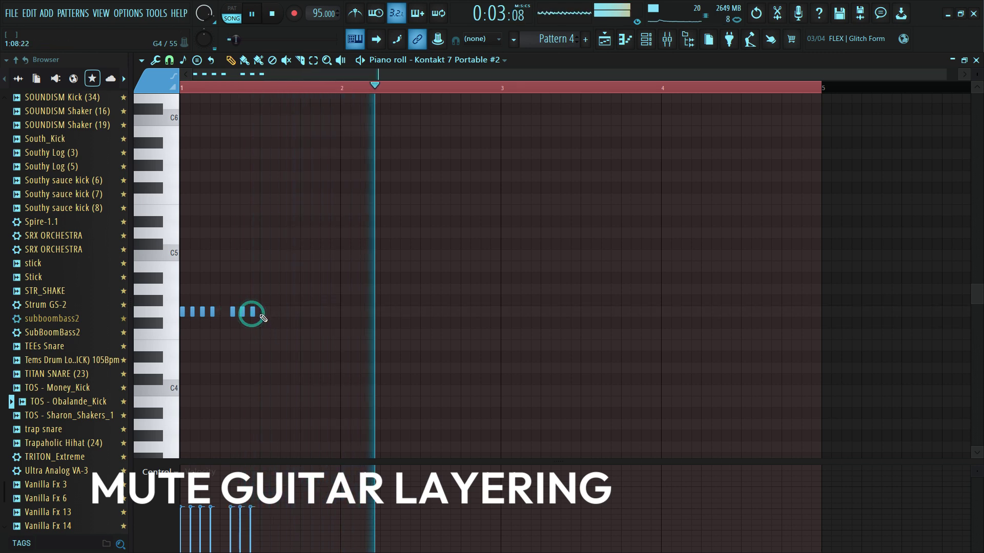
right_click(260, 312)
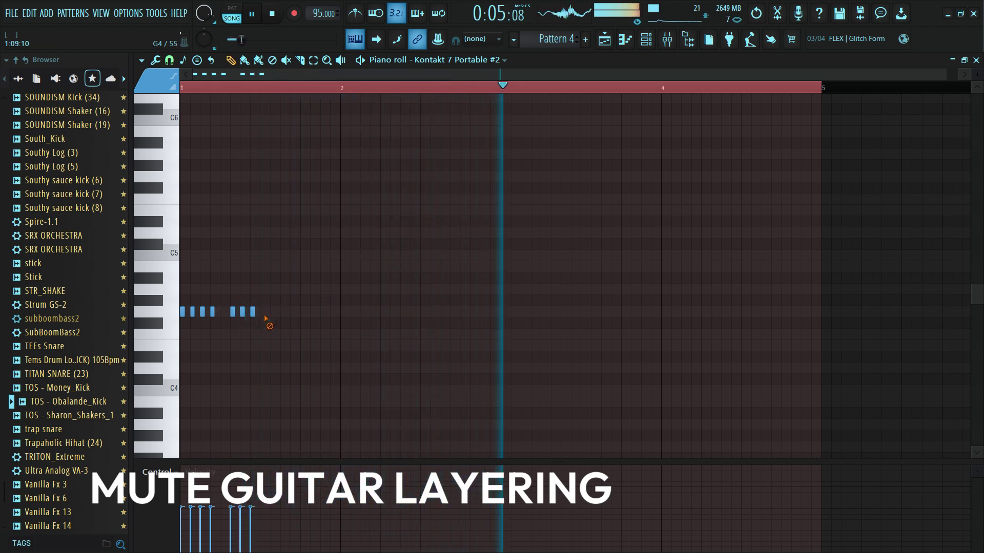
left_click(182, 90)
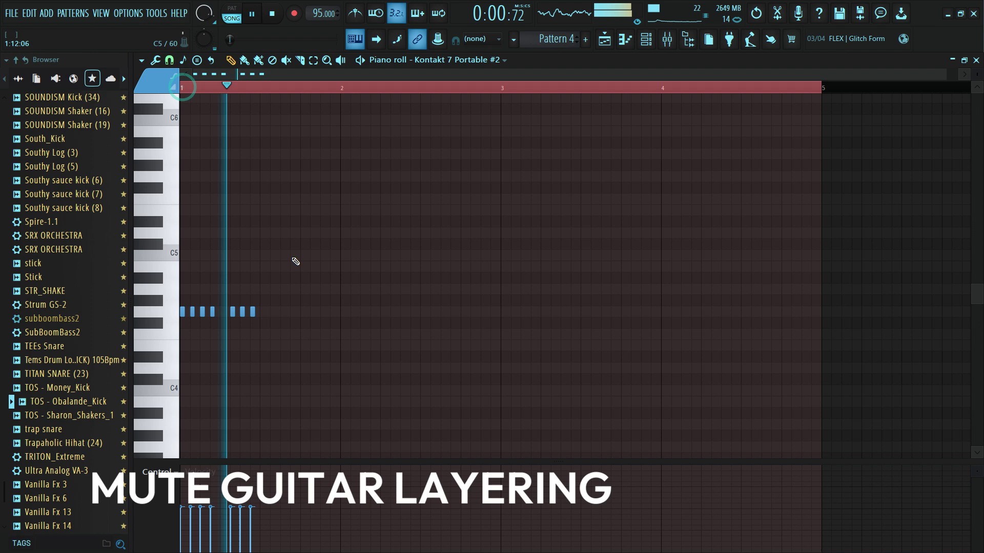
left_click(270, 312)
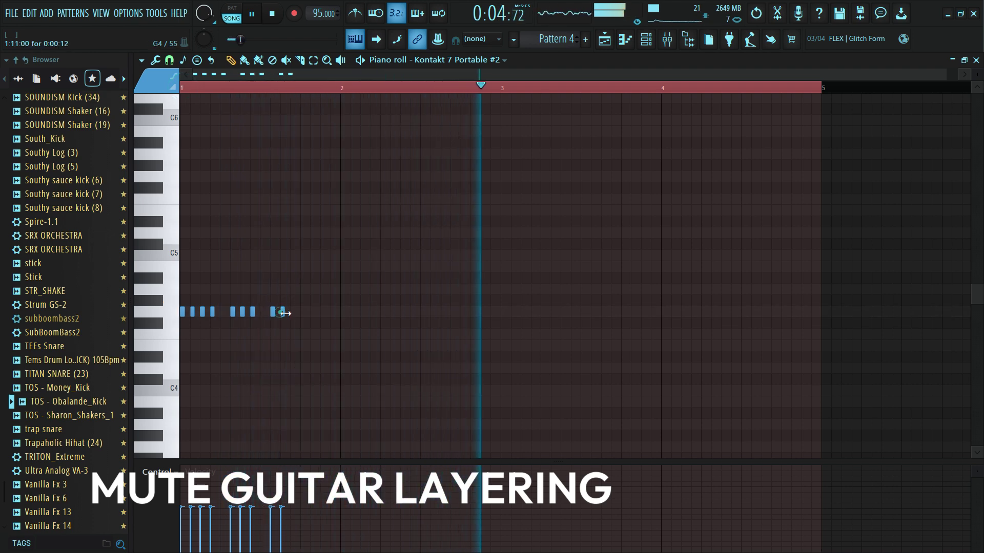
left_click(281, 312)
left_click(292, 312)
left_click(311, 312)
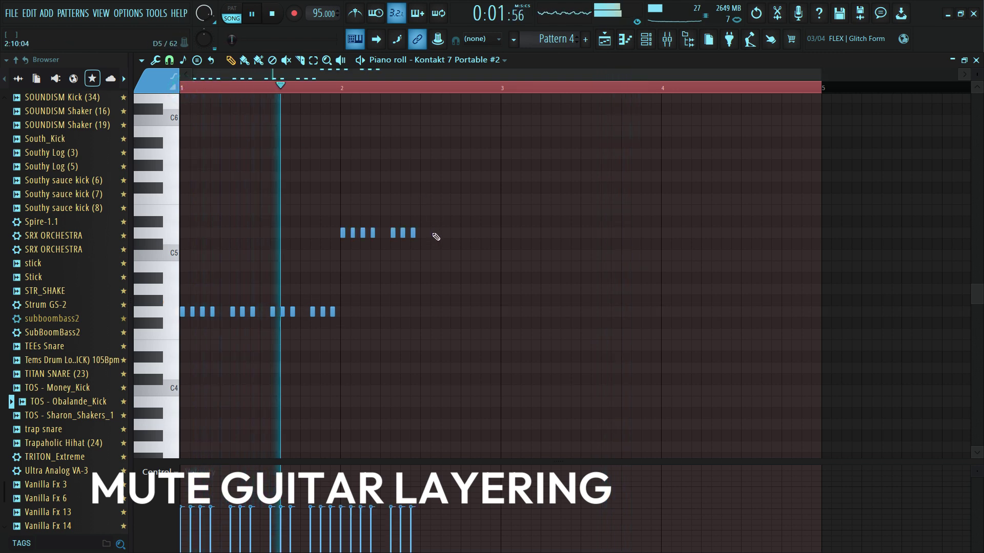
Add a six-note higher phrase in bar 2, deselect all notes, and return to the playlist
left_click(433, 233)
left_click(443, 233)
left_click(452, 233)
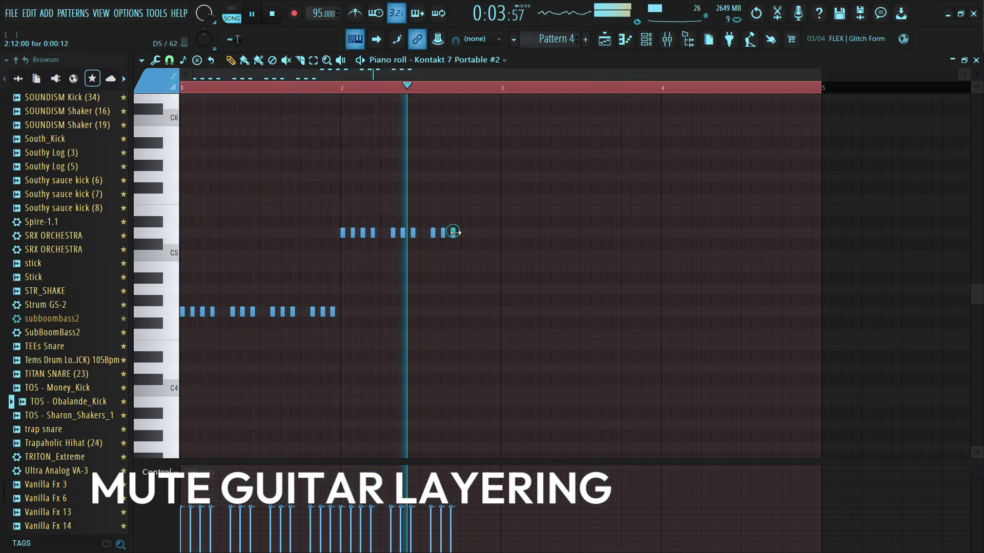
left_click(472, 233)
left_click(483, 233)
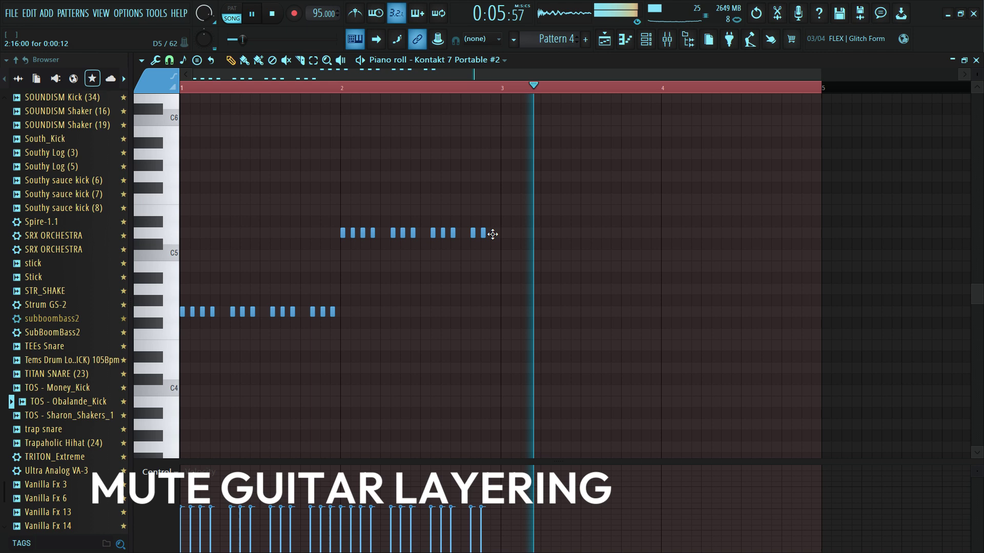
left_click(493, 233)
left_click(272, 14)
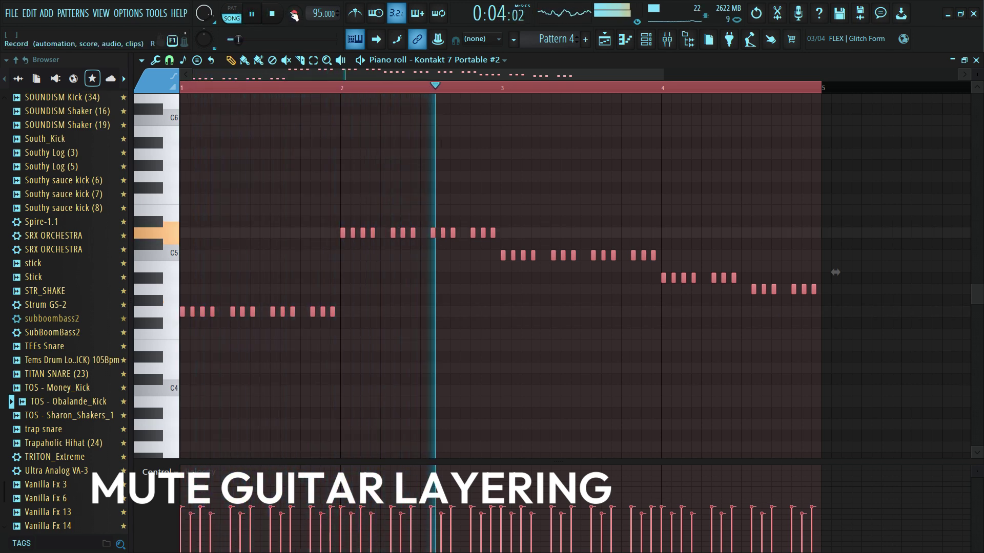
left_click(477, 122)
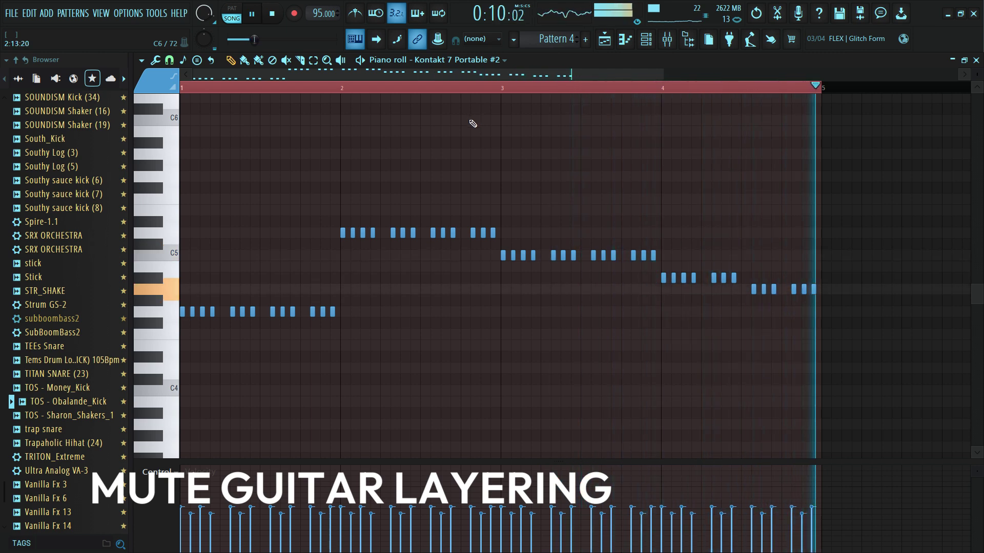
key("F5")
scroll(454, 113, "down", 3)
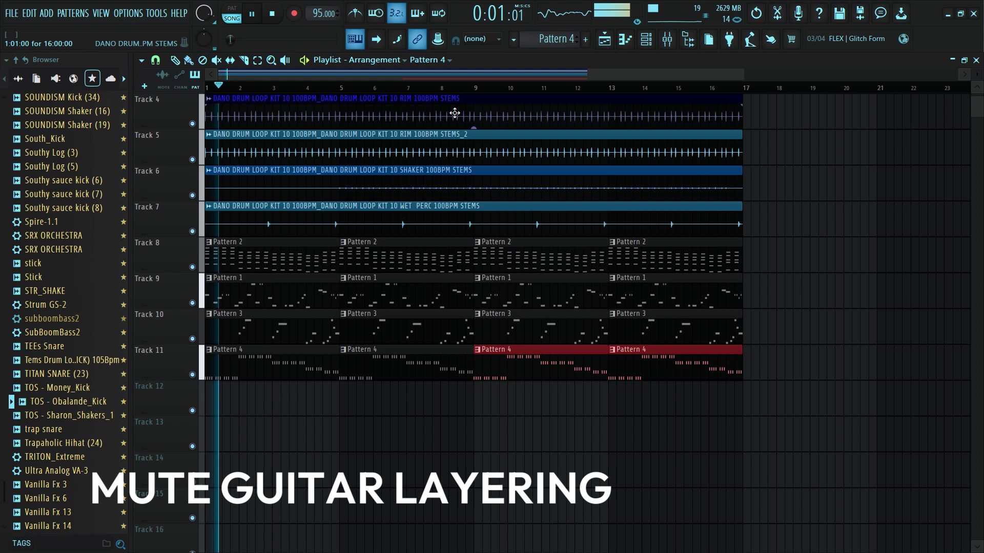
Stop the arrangement playback and switch to a new Pattern 5 in the channel rack
scroll(454, 113, "up", 3)
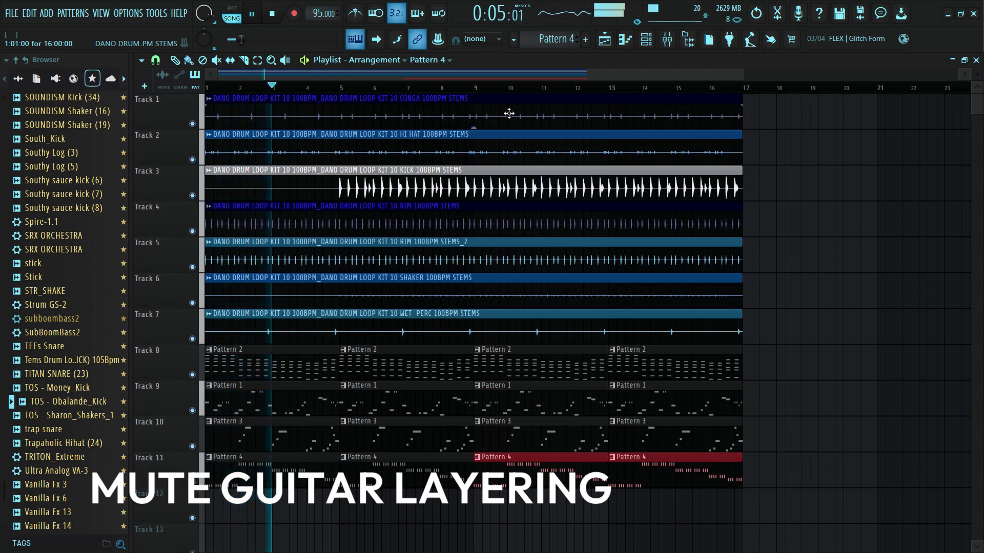
left_click(276, 14)
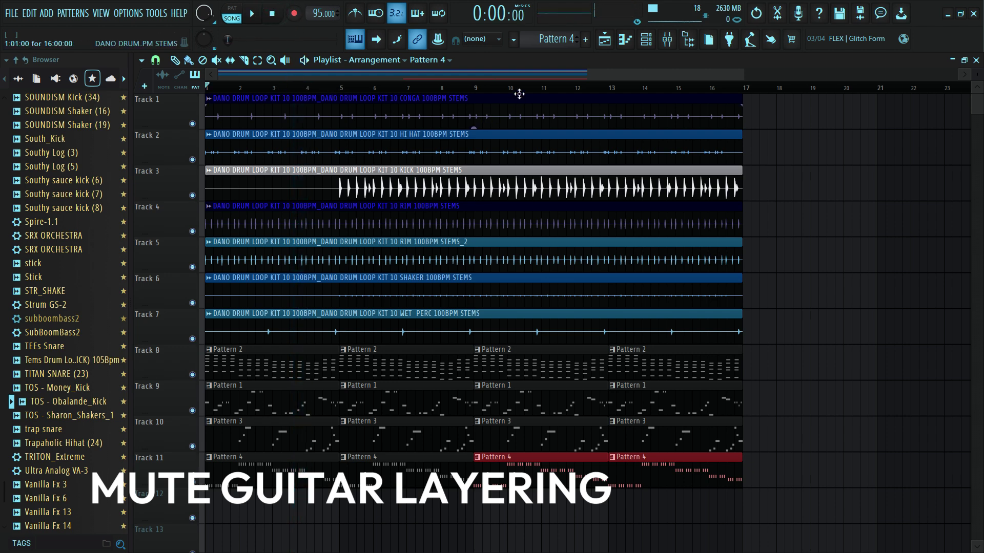
scroll(77, 236, "up", 10)
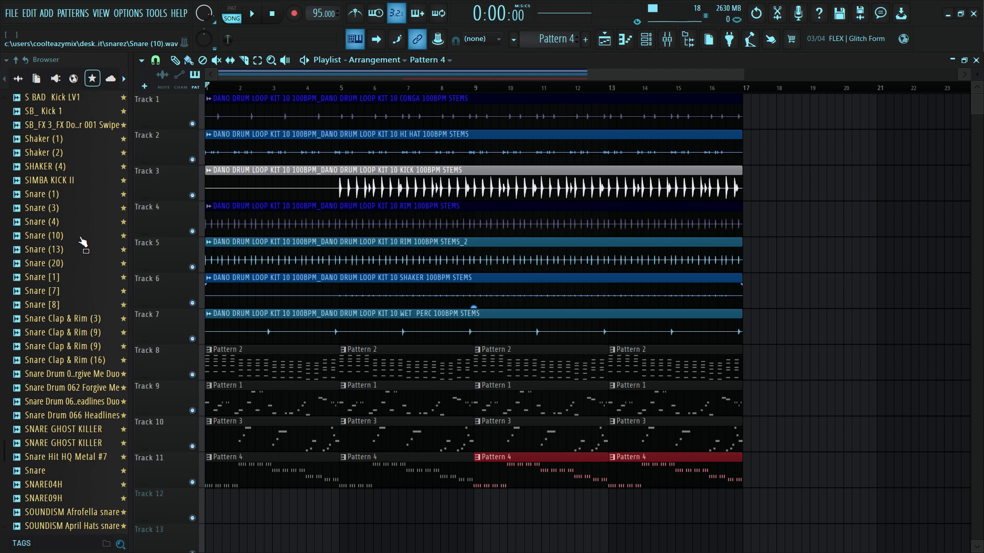
key("F4")
key("F6")
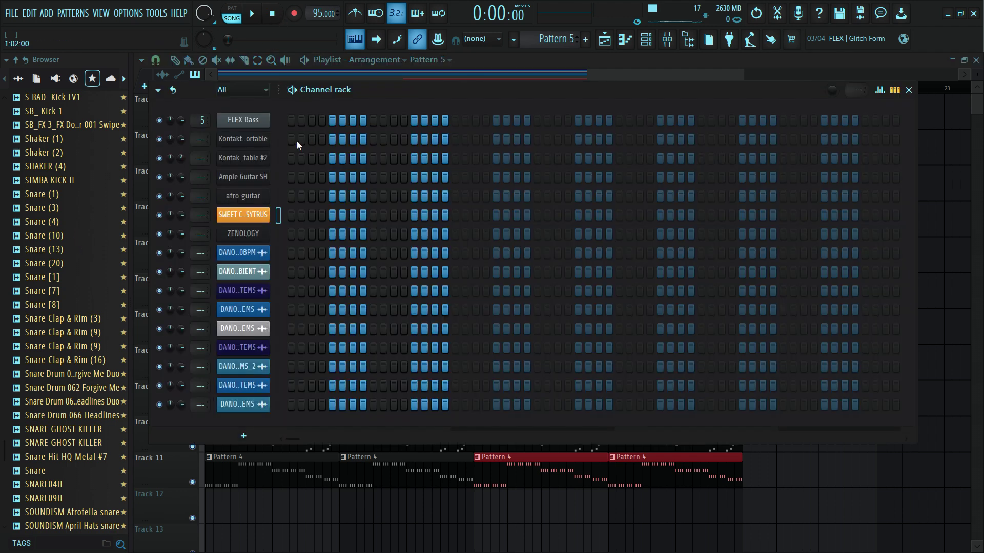
Inspect the SWEET CHORD SYTRUS plugin and open Pattern 2's guitar chords to copy them
left_click(246, 219)
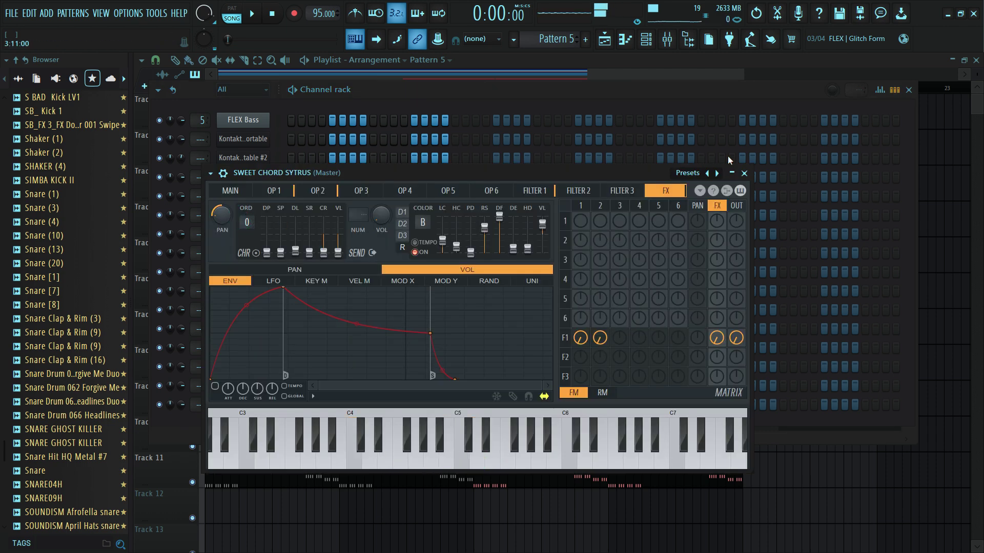
left_click(743, 173)
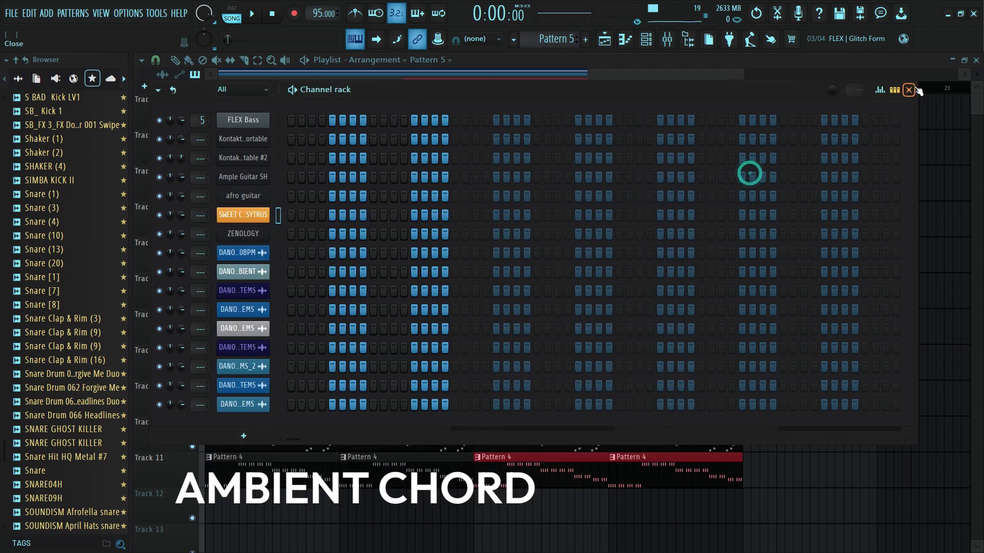
key("F6")
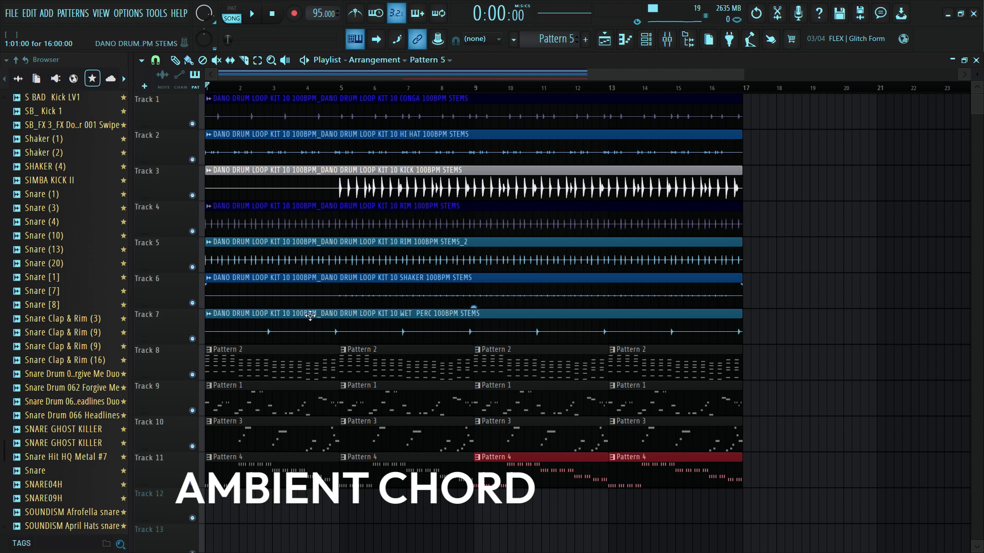
double_click(261, 363)
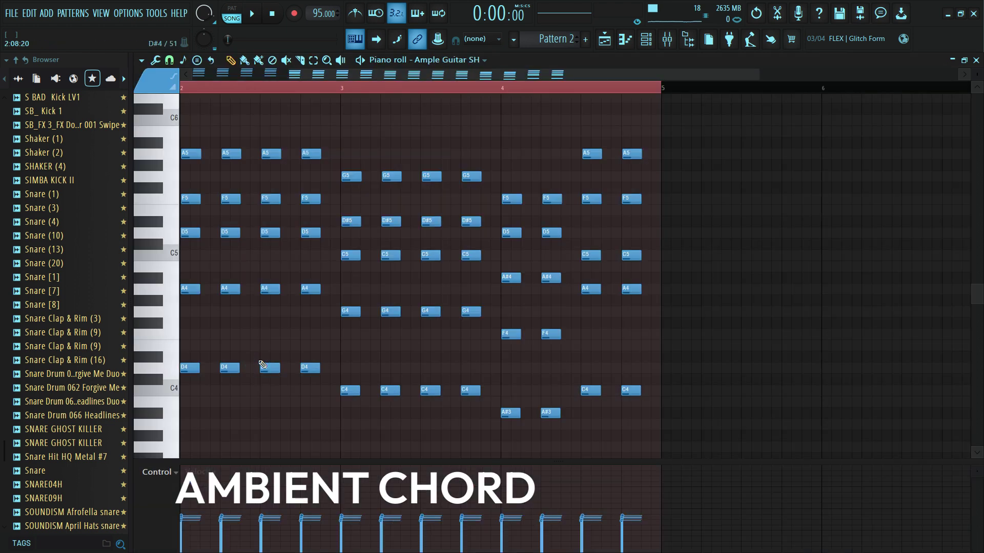
key("F6")
Open the empty piano roll of the SWEET CHORD SYTRUS channel on Pattern 5
scroll(571, 41, "down", 1)
scroll(571, 41, "down", 3)
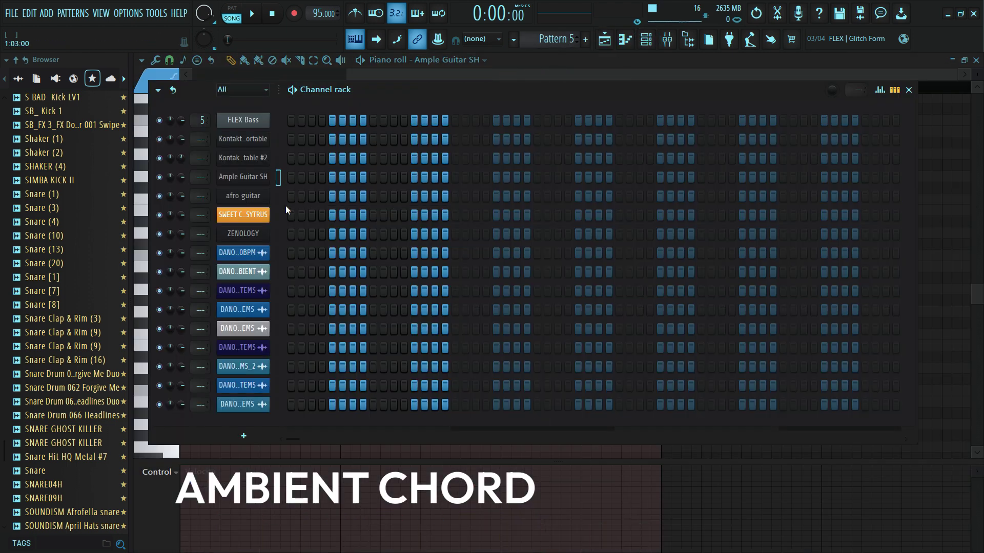
left_click(277, 215)
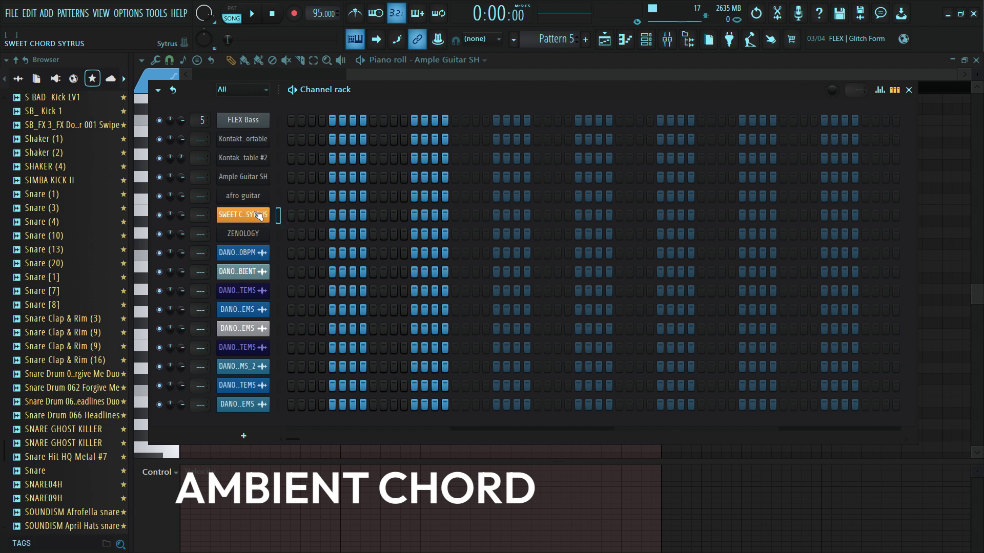
right_click(259, 215)
left_click(287, 213)
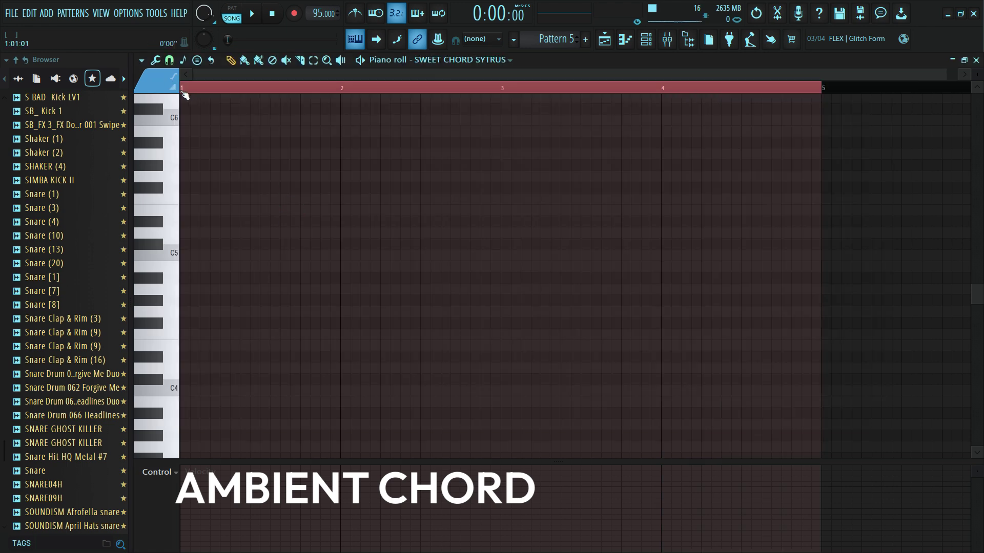
Paste the chord progression into the Sytrus piano roll, shorten all notes to stabs, and audition it
key("ctrl+v")
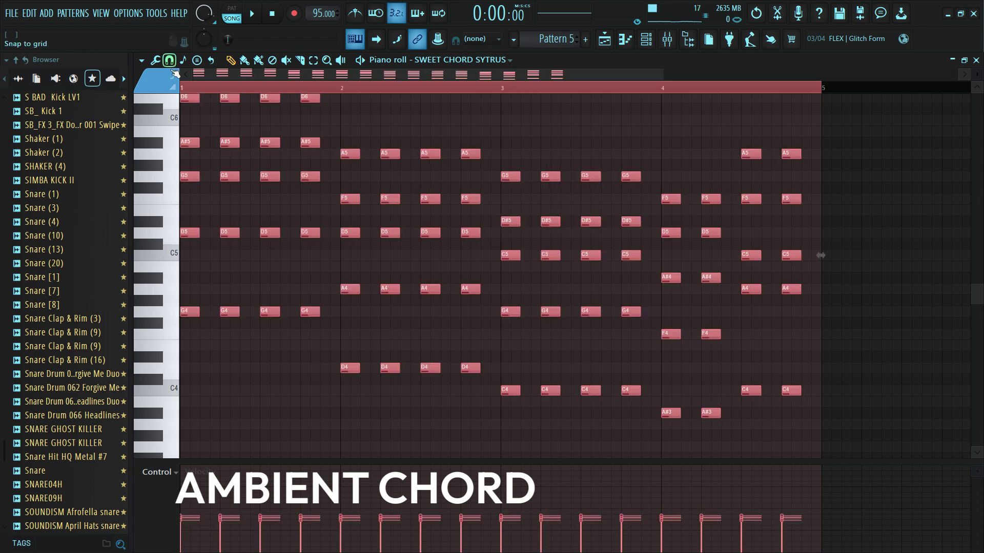
left_click(183, 131)
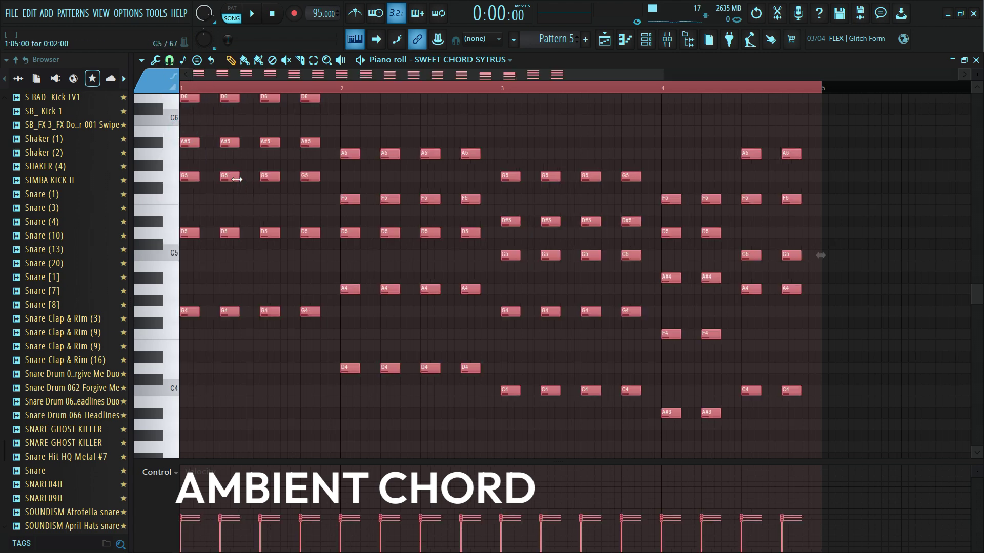
left_click_drag(237, 180, 224, 182)
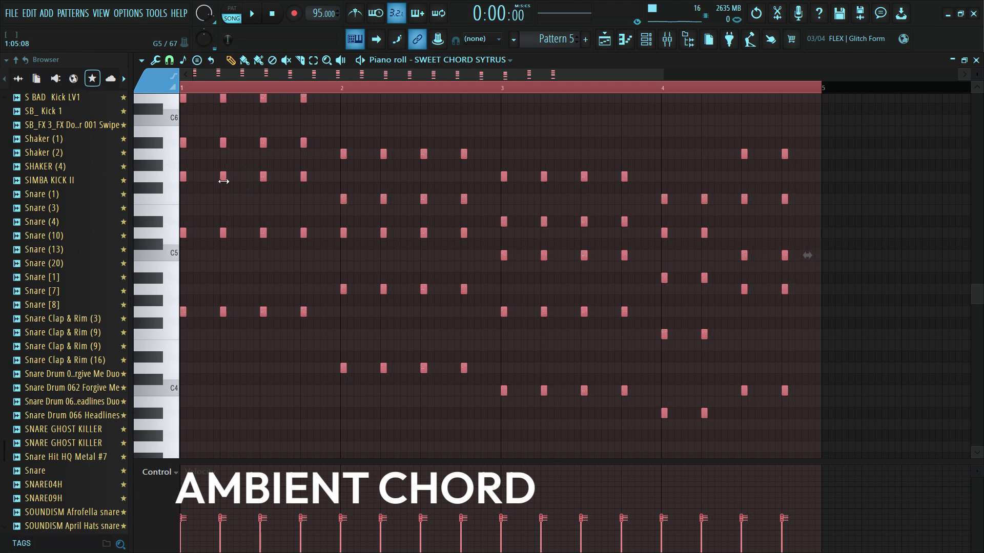
left_click(242, 20)
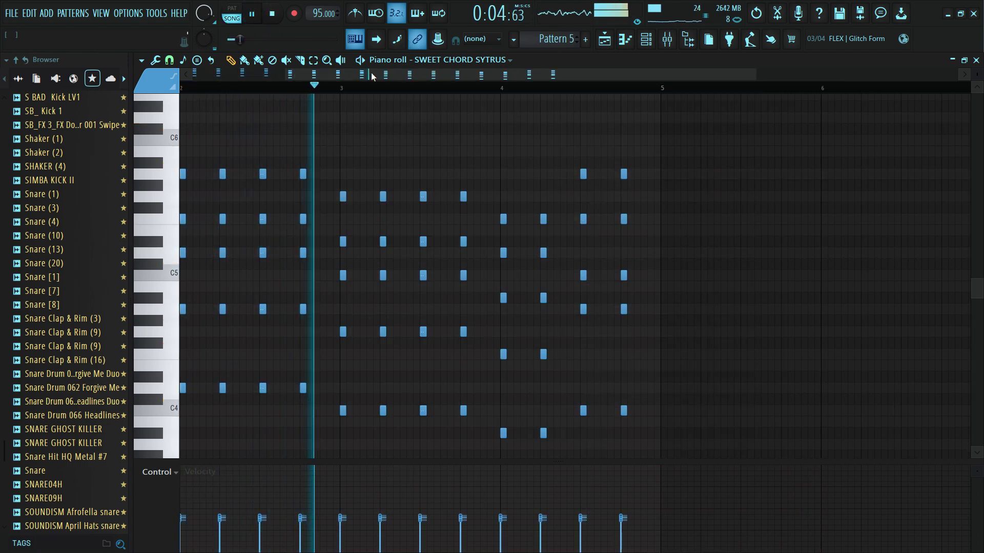
scroll(385, 74, "left", 2)
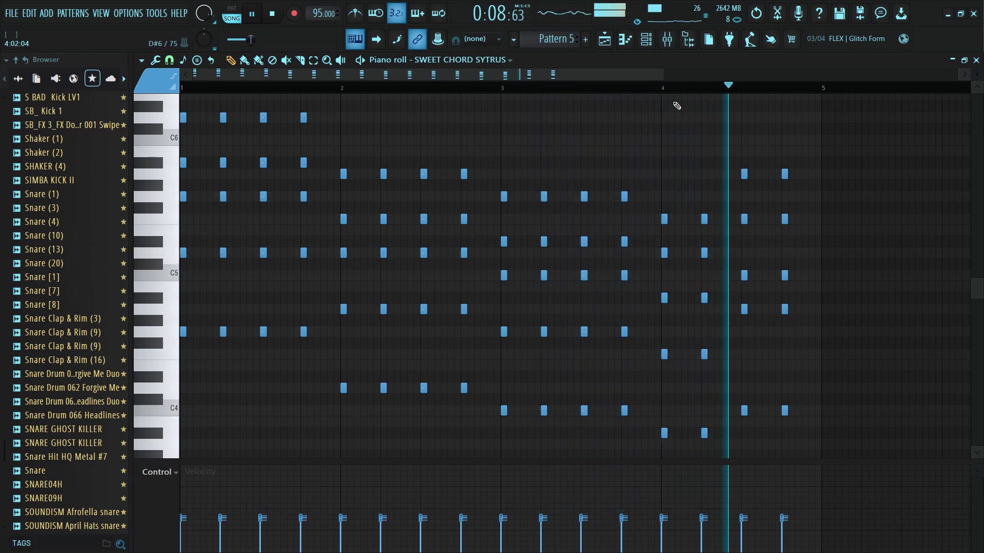
left_click(275, 14)
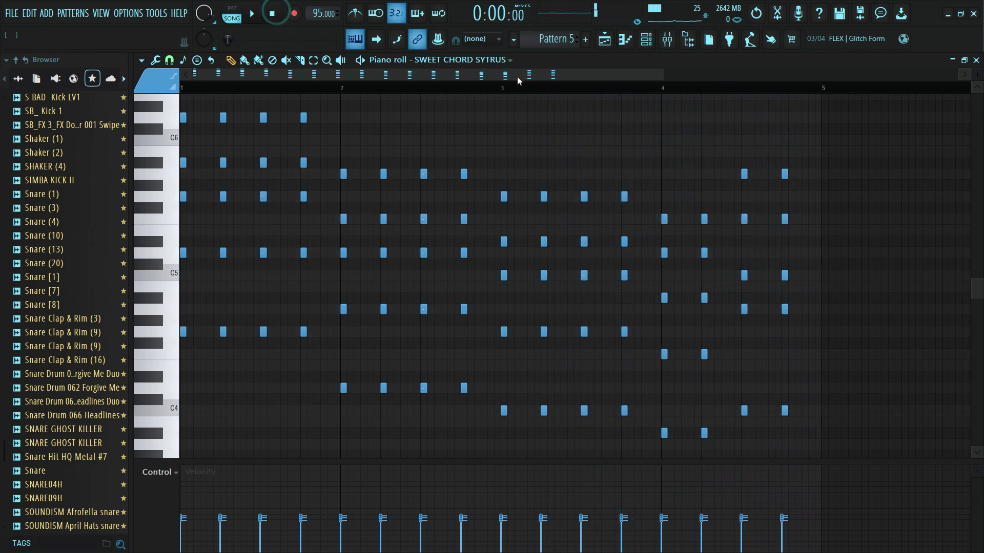
left_click_drag(663, 77, 732, 75)
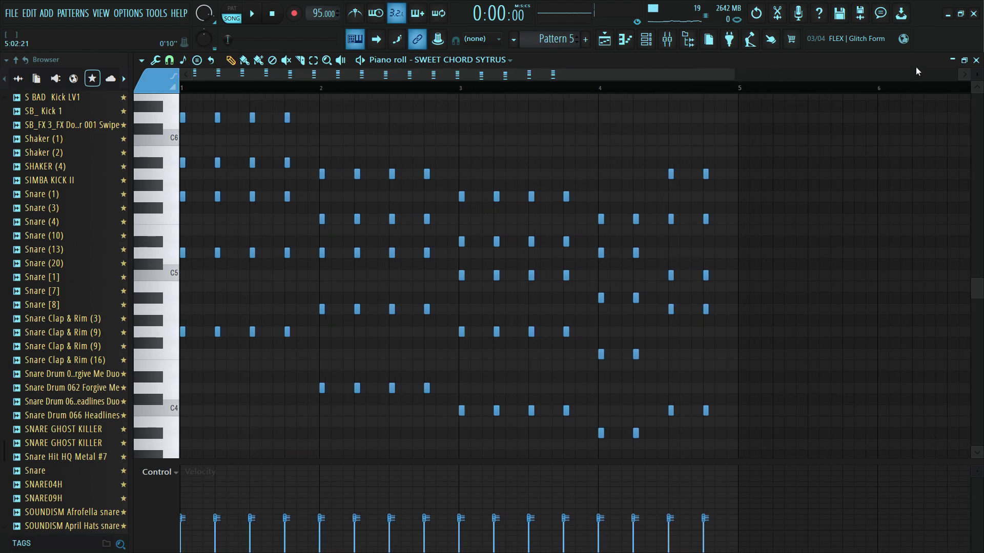
Close the current piano roll and switch to Pattern 7
left_click(976, 60)
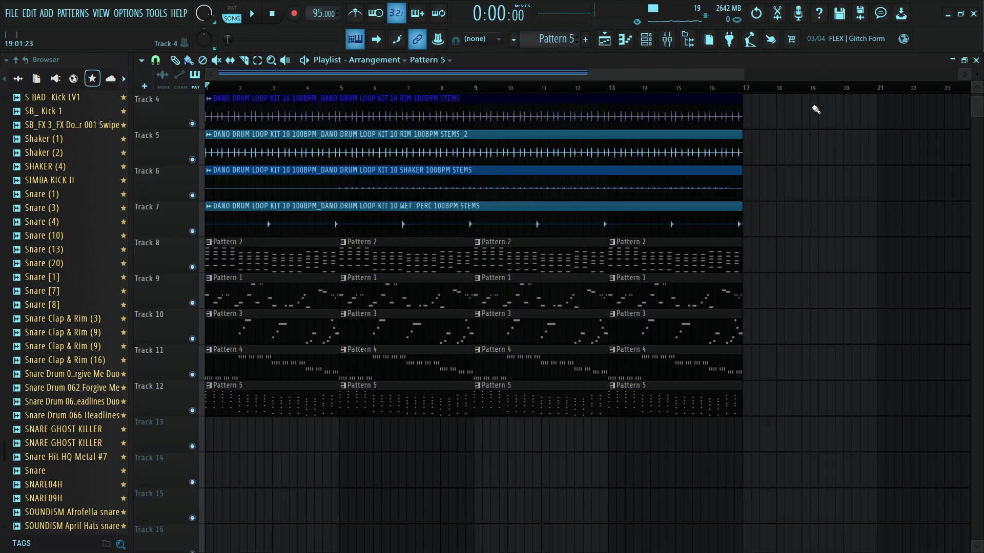
scroll(802, 101, "up", 3)
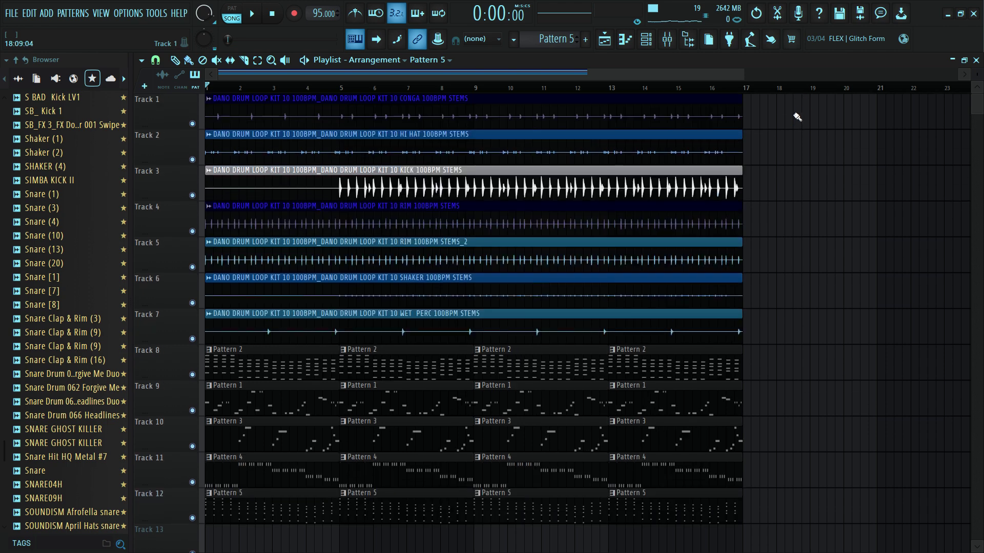
scroll(797, 117, "down", 1)
scroll(797, 117, "up", 1)
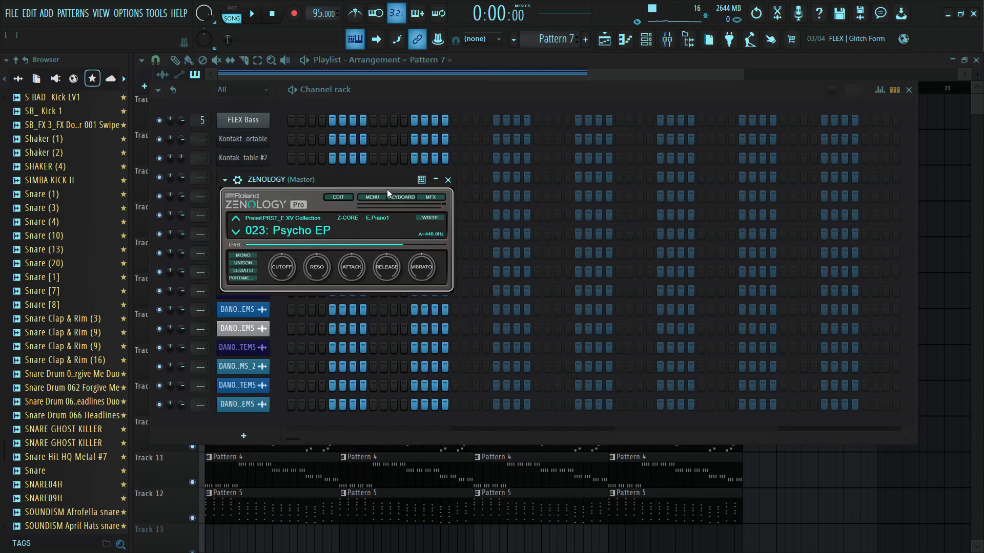
Set ZENOLOGY to the 023: Psycho EP tone and open its empty piano roll
left_click(397, 214)
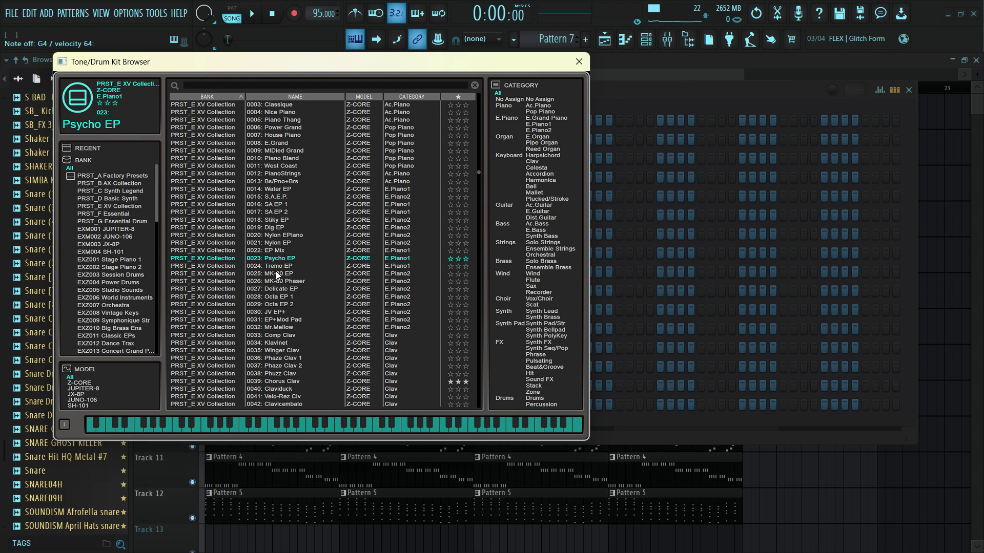
key("Escape")
right_click(253, 234)
left_click(300, 233)
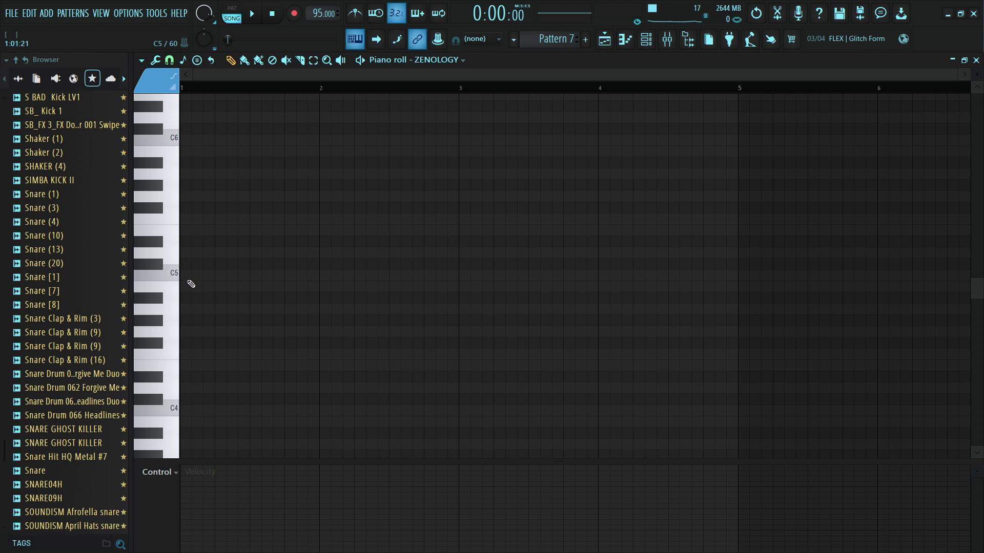
Build the bar-1 EP chord from F4, G4, A#4 and D5
key("ctrl+v")
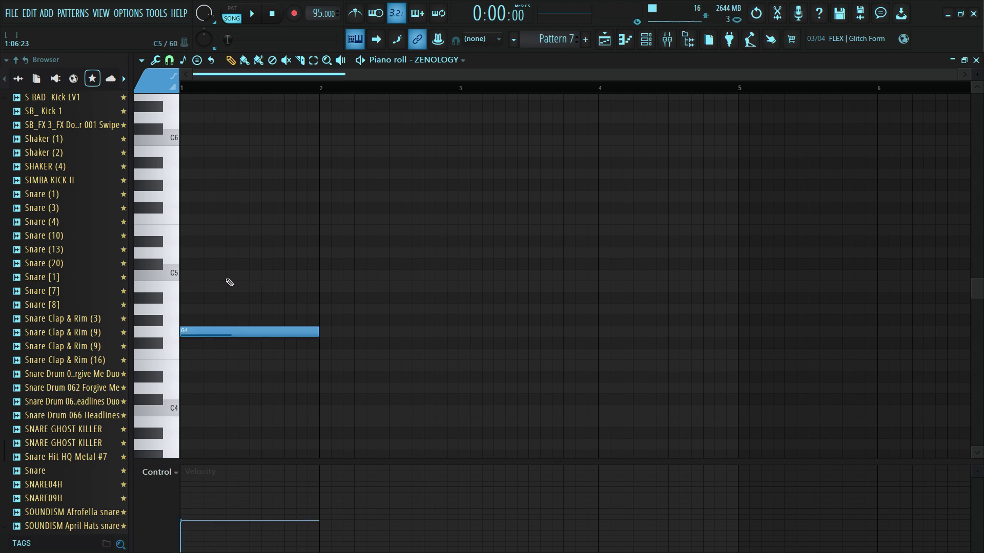
left_click(184, 296)
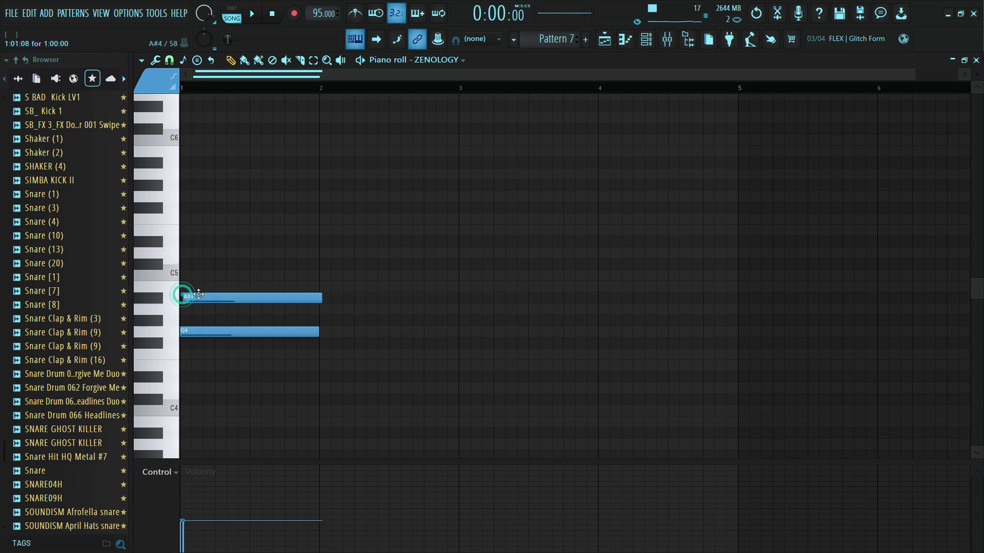
left_click(184, 253)
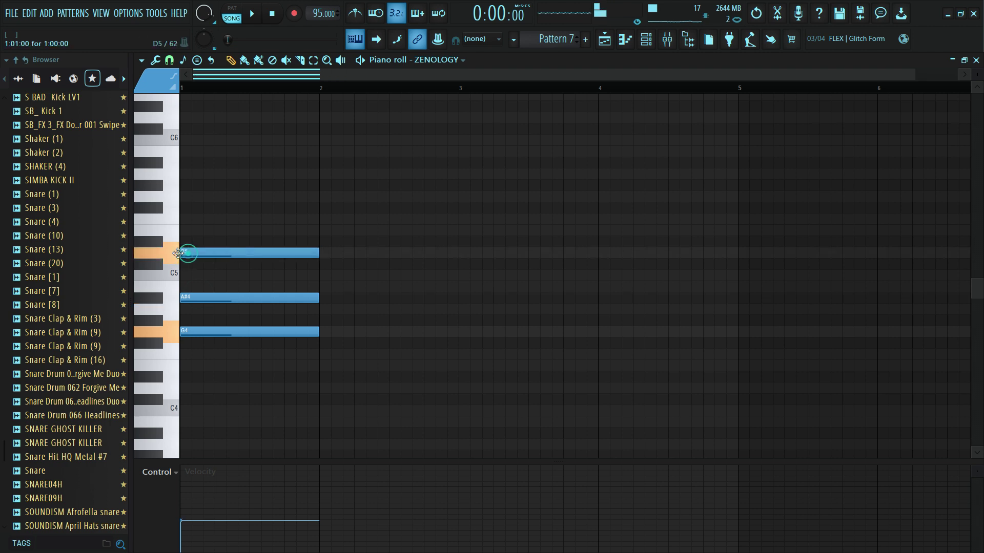
left_click(183, 362)
left_click_drag(194, 365, 189, 352)
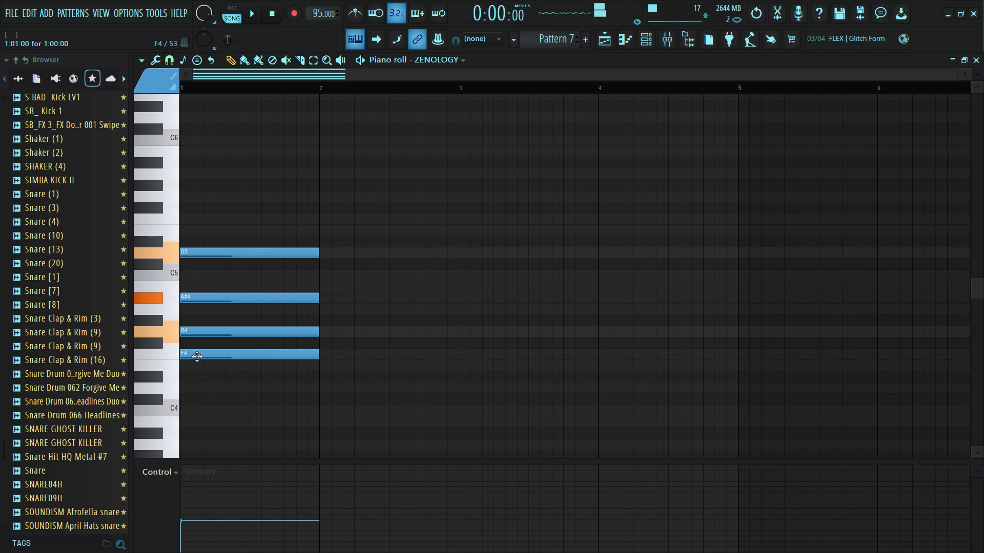
Add the bar-2 chord with D4, F4, A4 and C5
left_click(324, 388)
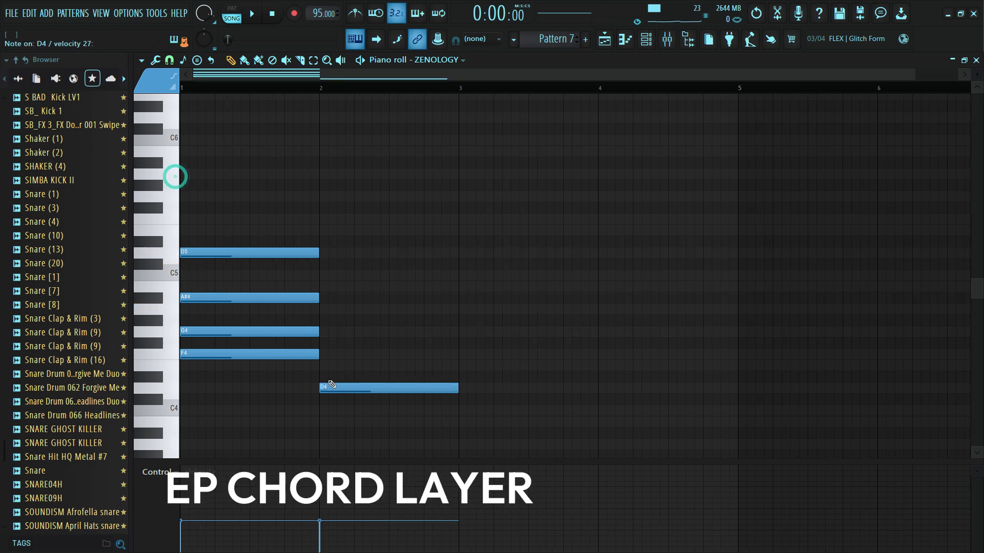
left_click(324, 353)
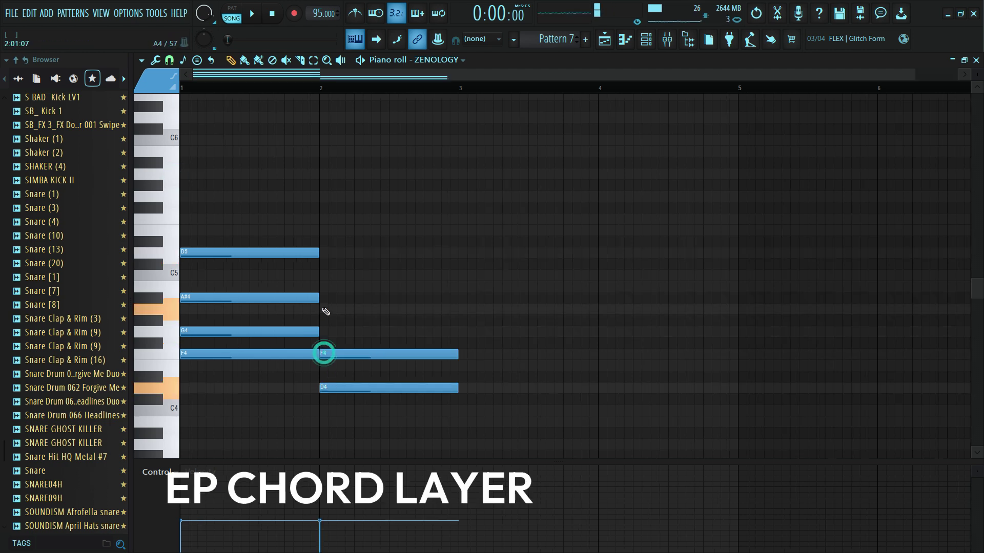
left_click(322, 308)
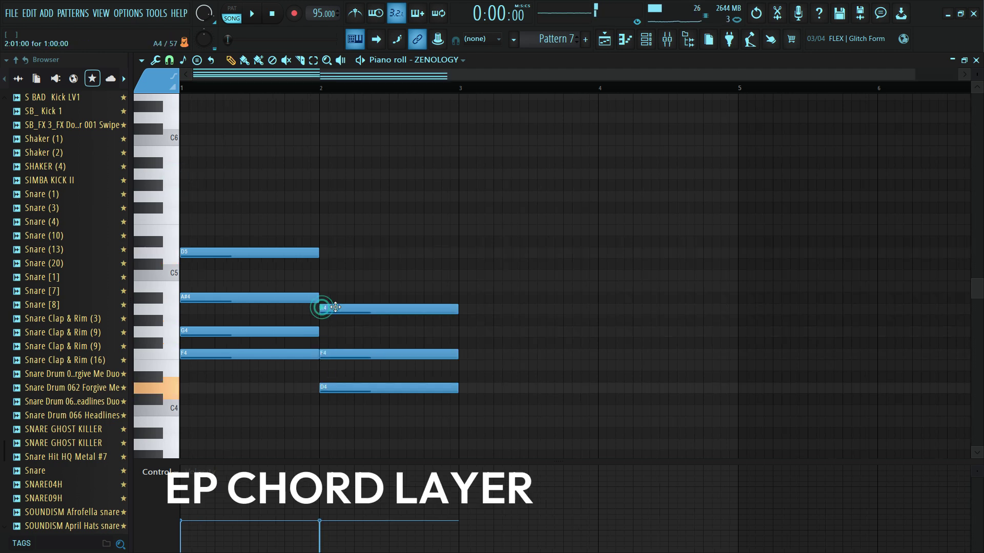
left_click(322, 276)
Play back the EP chord pattern, then close the ZENOLOGY piano roll
key("space")
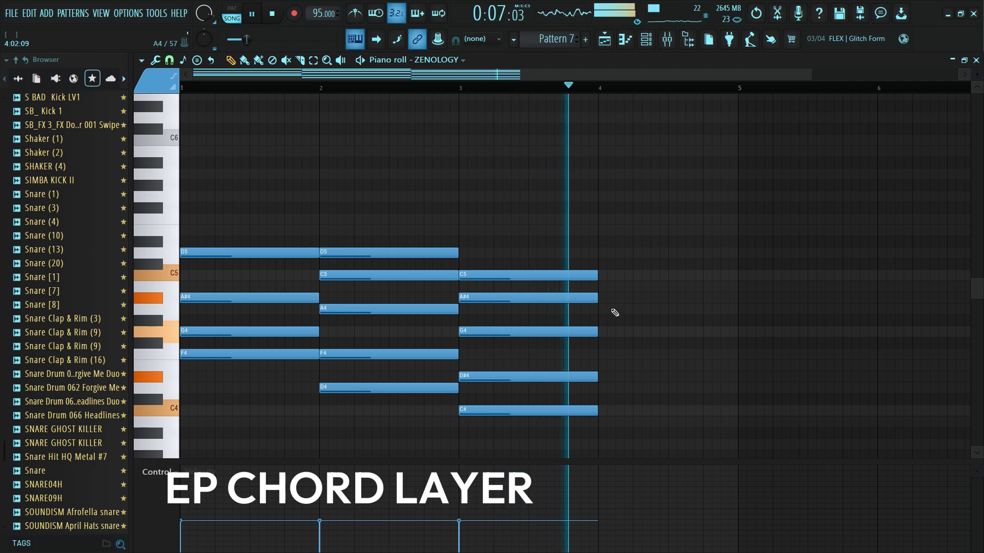
left_click(281, 15)
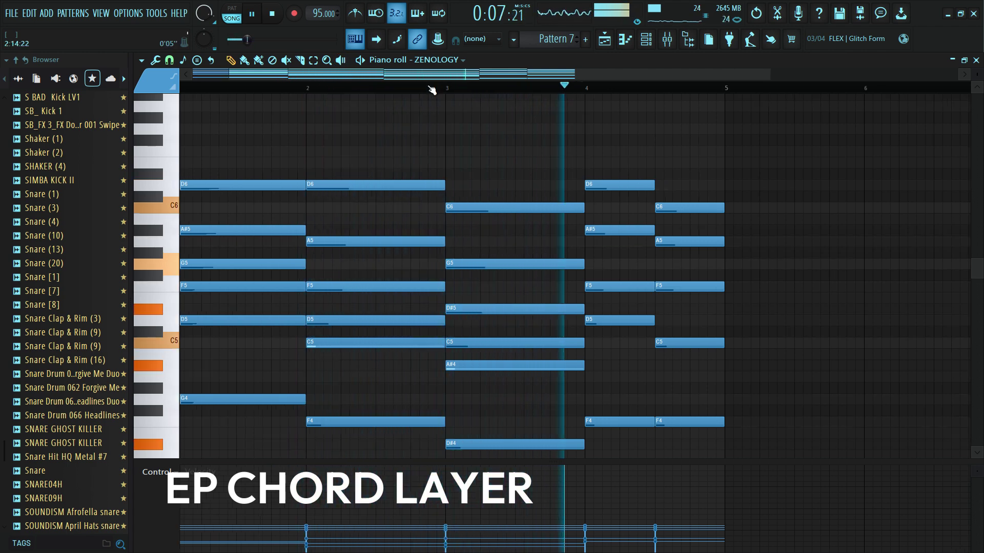
scroll(798, 238, "down", 2)
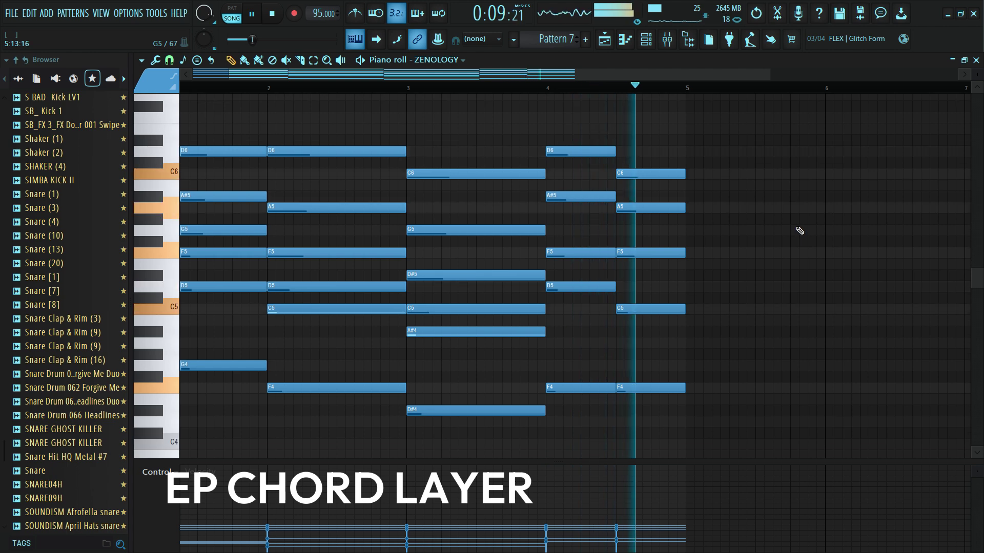
left_click(975, 60)
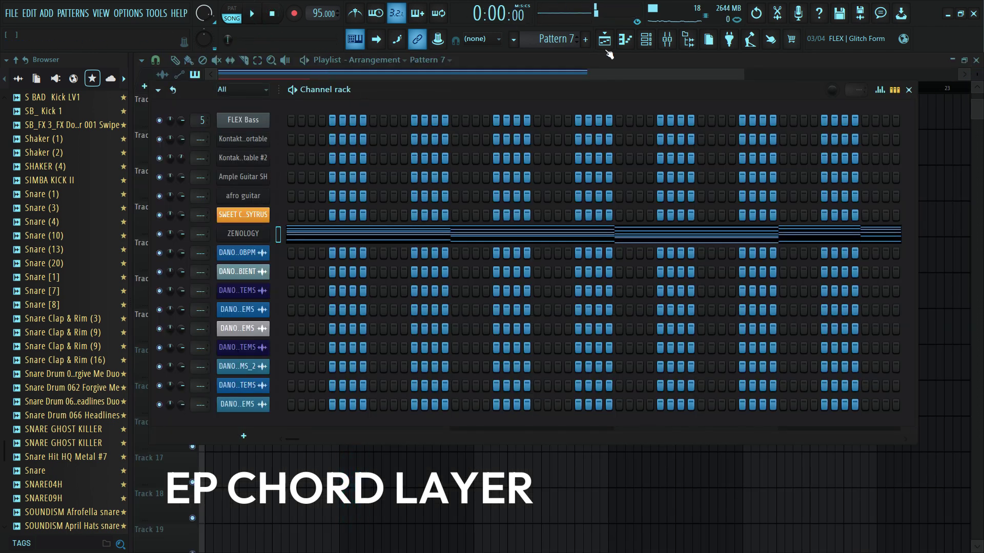
Delete the bar-1 pattern clips on Tracks 8–12 in the playlist
key("F6")
right_click(267, 259)
right_click(274, 219)
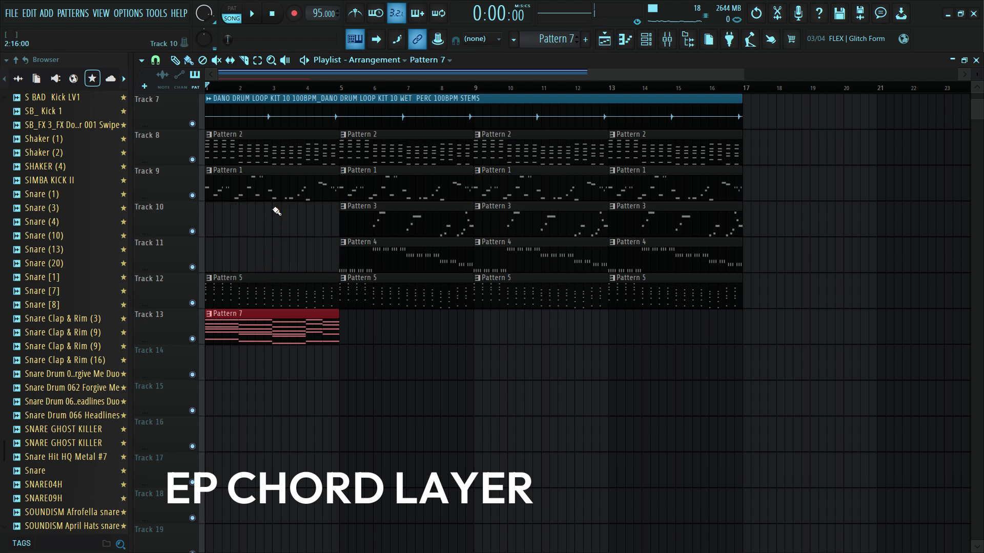
right_click(271, 182)
right_click(269, 152)
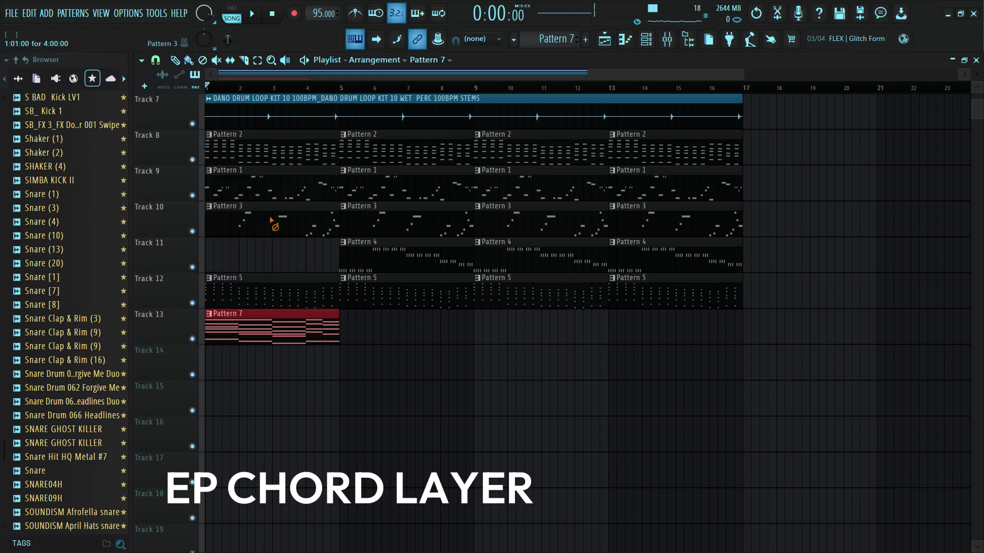
right_click(275, 219)
right_click(275, 187)
right_click(275, 163)
right_click(256, 291)
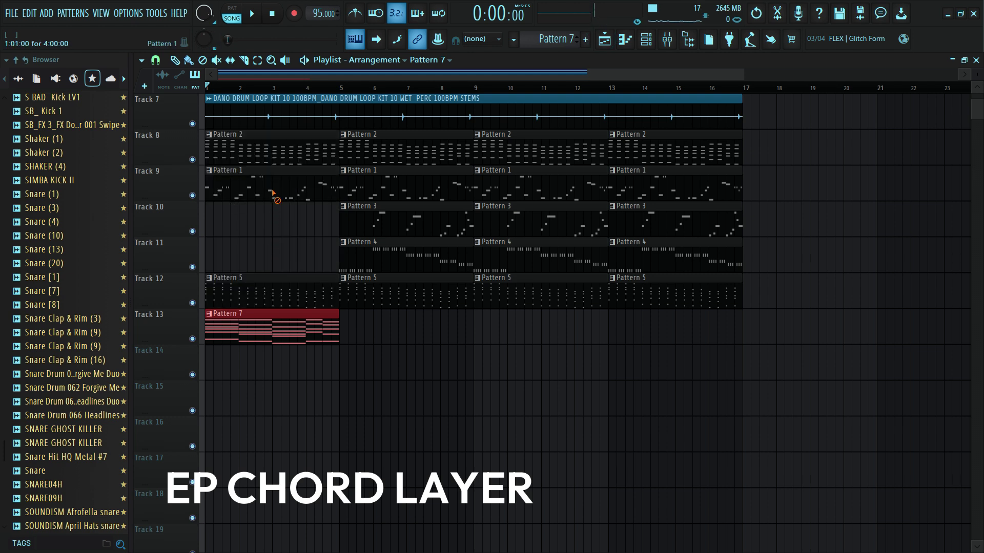
right_click(274, 190)
right_click(274, 153)
right_click(259, 292)
Repeat Pattern 7 on Track 13 at bars 5, 9 and 13
left_click(251, 14)
scroll(384, 259, "up", 5)
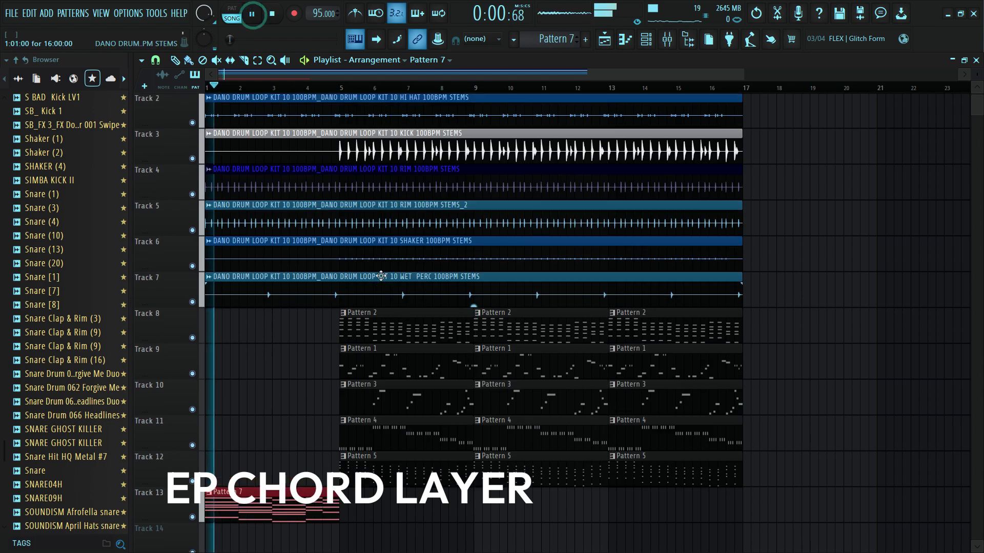
scroll(385, 259, "down", 3)
left_click(303, 396)
left_click(340, 391)
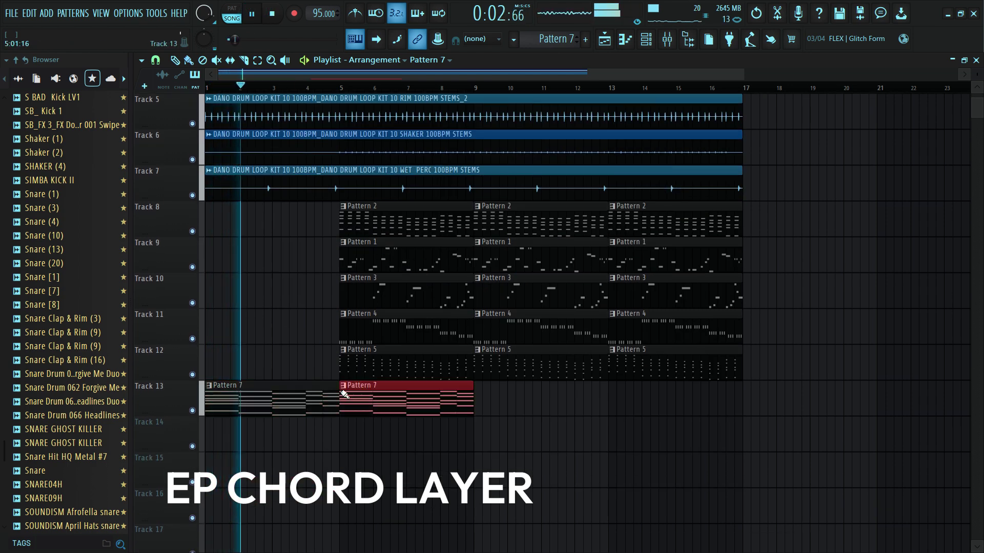
left_click(476, 399)
left_click(614, 405)
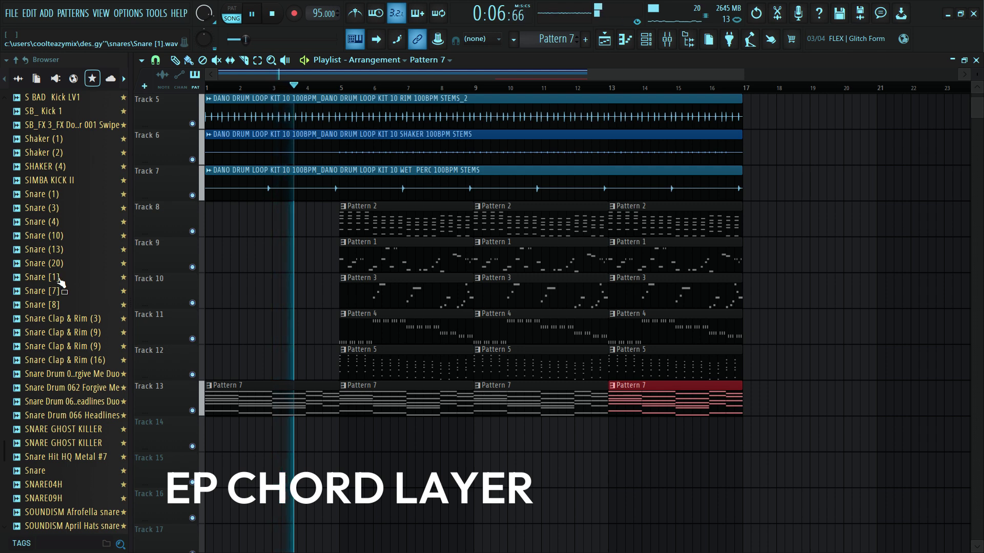
Place the MALLET ROLL - ACST17MLT1-L sample on Track 15 just before bar 5, then replay from bar 4
scroll(58, 284, "up", 15)
scroll(61, 280, "up", 10)
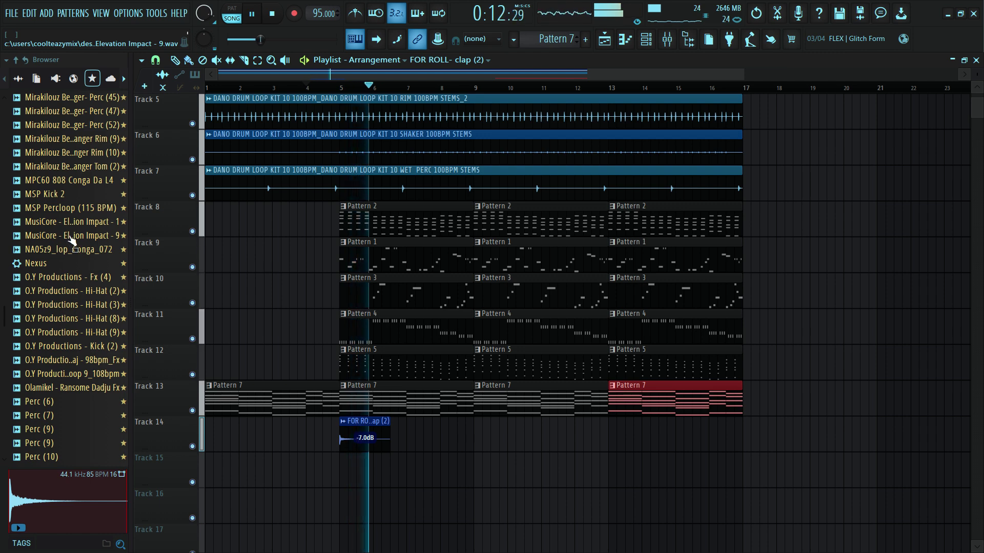
scroll(72, 237, "down", 2)
scroll(73, 237, "down", 5)
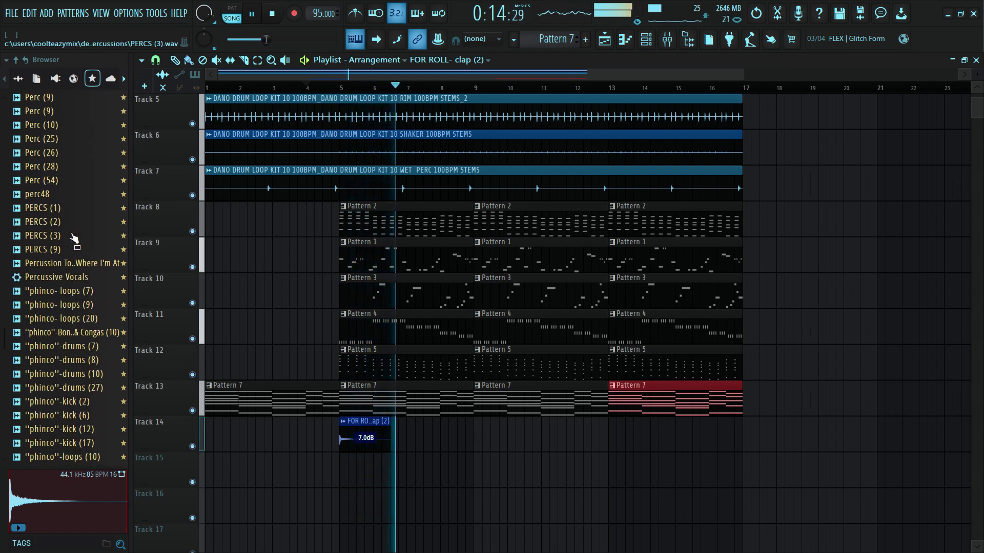
scroll(73, 236, "up", 7)
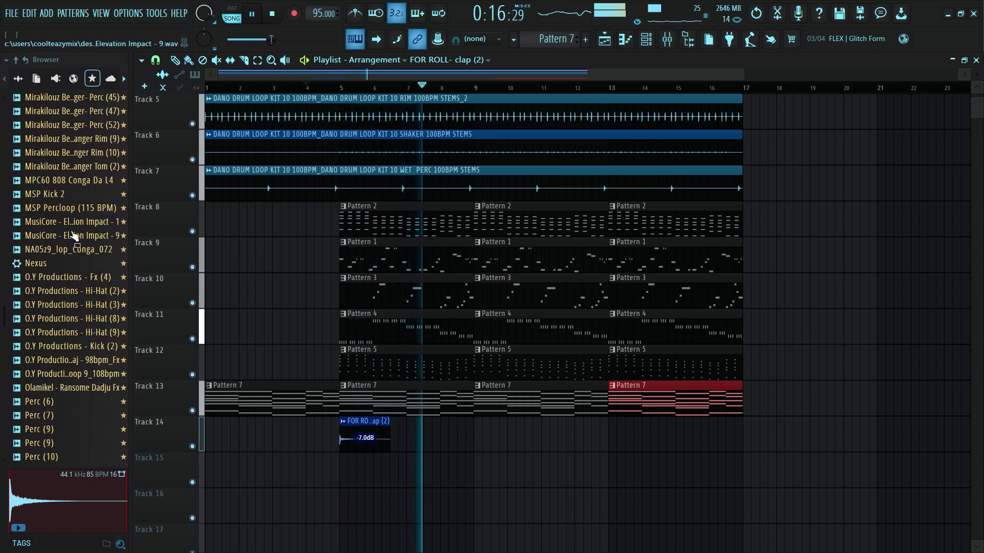
scroll(74, 236, "down", 7)
scroll(75, 237, "up", 13)
scroll(78, 238, "up", 8)
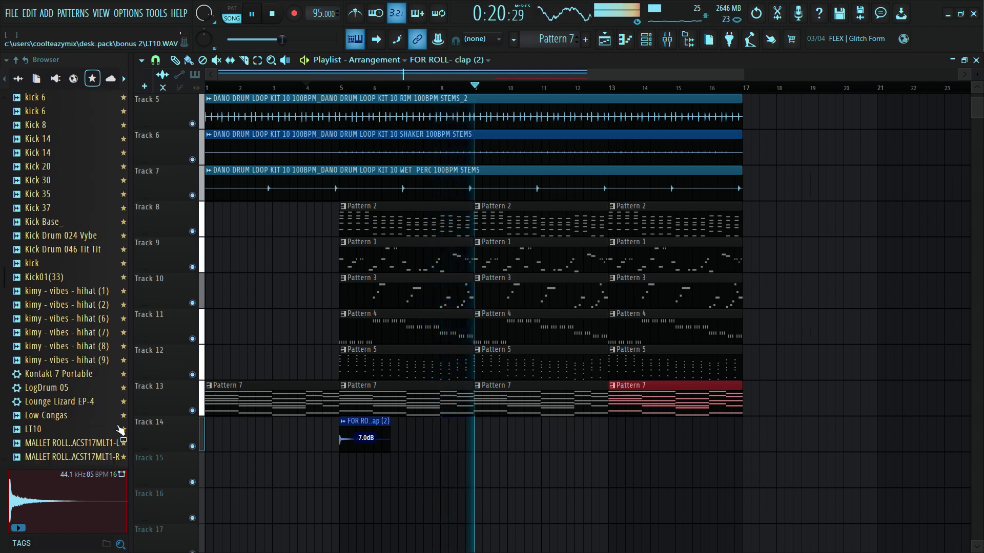
left_click_drag(97, 443, 352, 518)
left_click(305, 93)
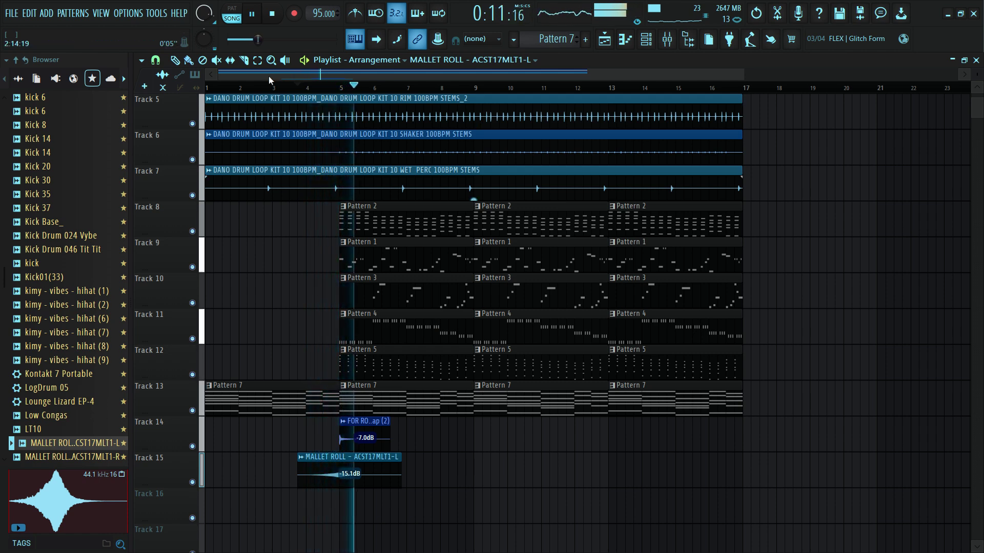
Stop playback and scroll through the finished arrangement's tracks
key("space")
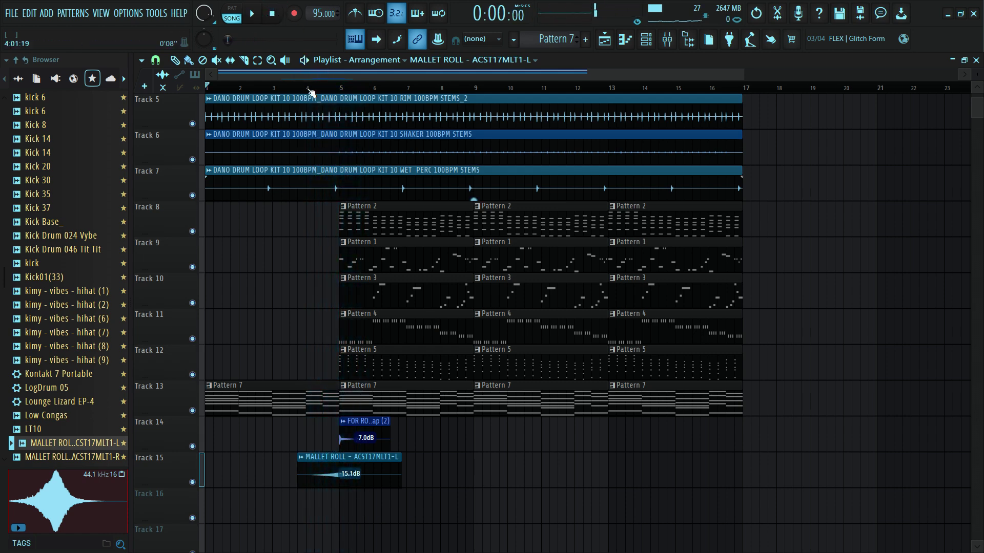
scroll(357, 96, "down", 2)
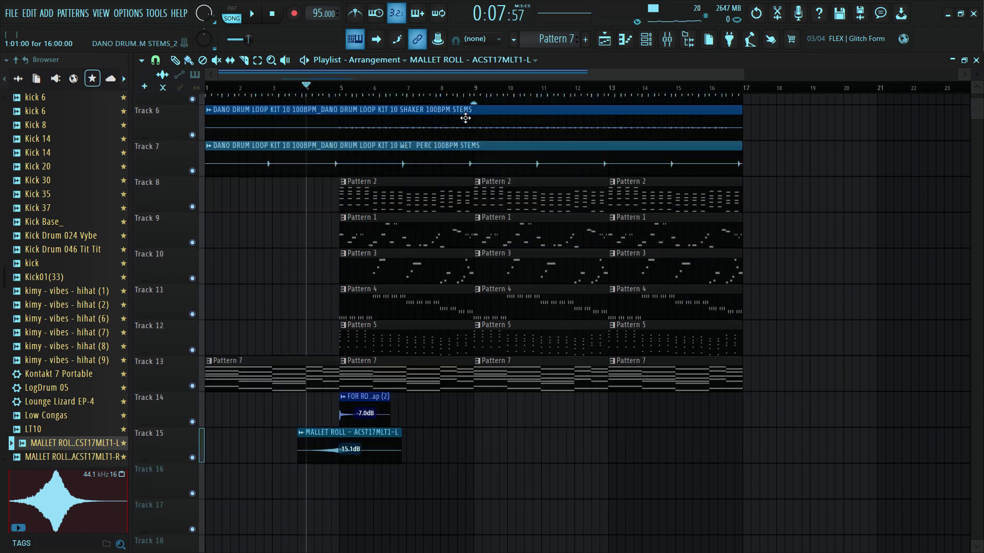
scroll(473, 165, "up", 5)
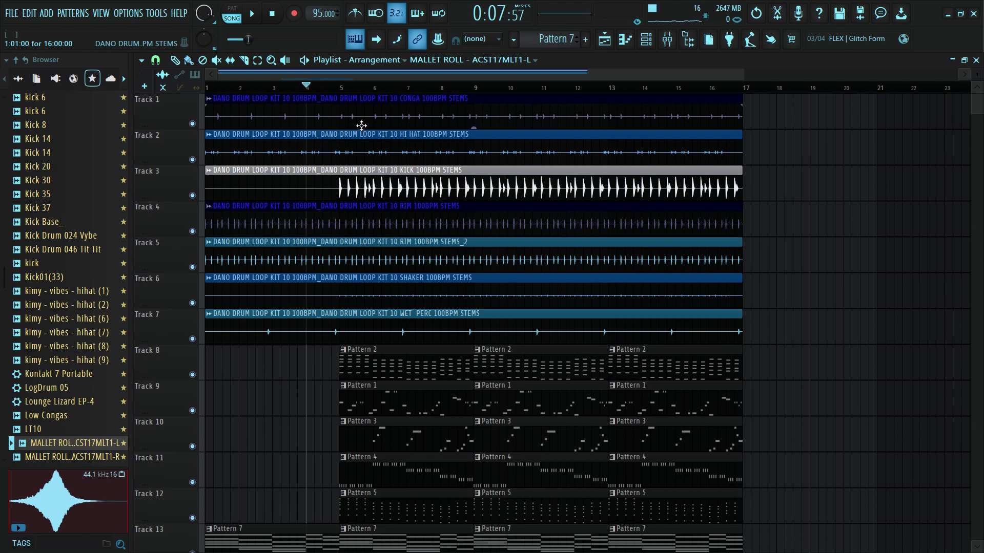
scroll(361, 126, "down", 2)
scroll(356, 126, "up", 2)
scroll(461, 143, "down", 10)
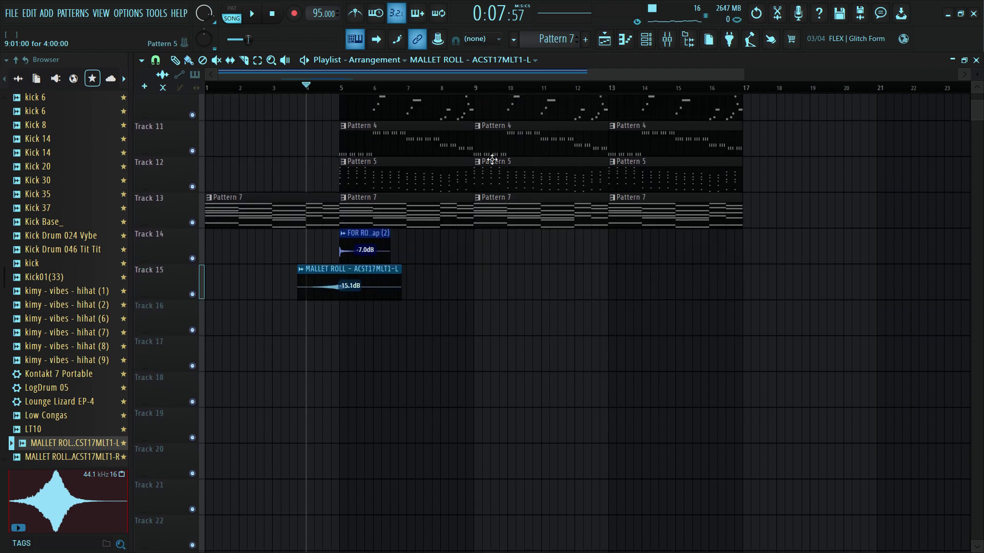
scroll(492, 152, "up", 10)
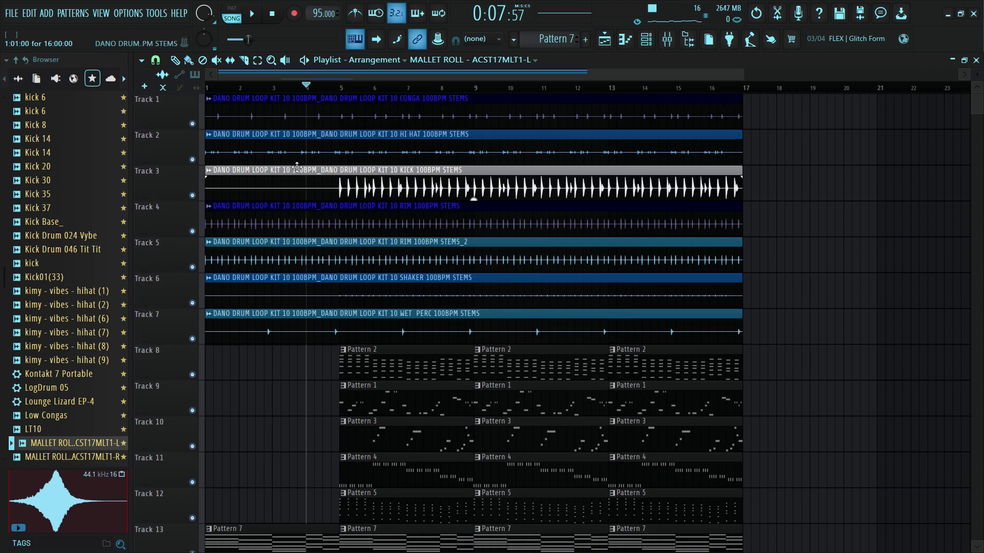
scroll(296, 167, "down", 3)
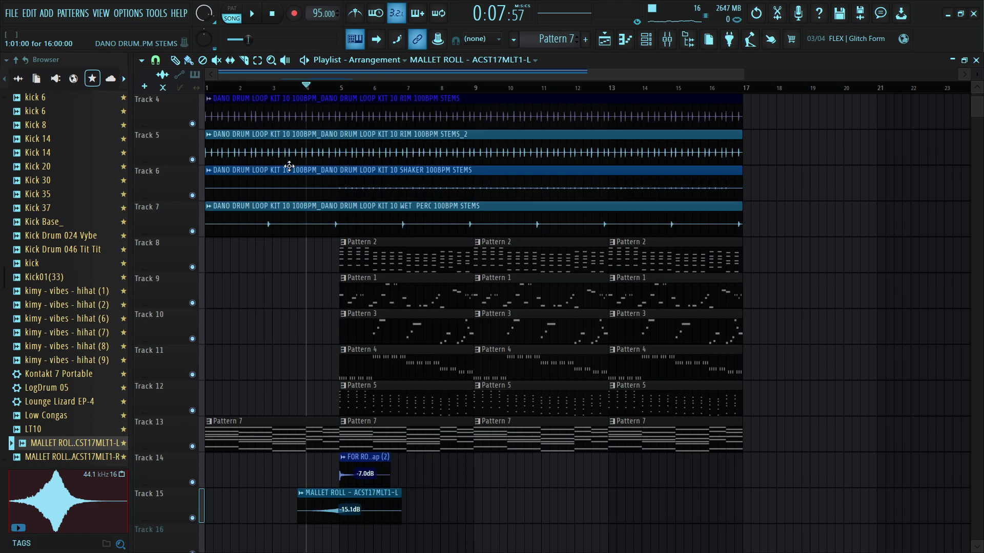
scroll(257, 190, "down", 6)
scroll(257, 190, "up", 7)
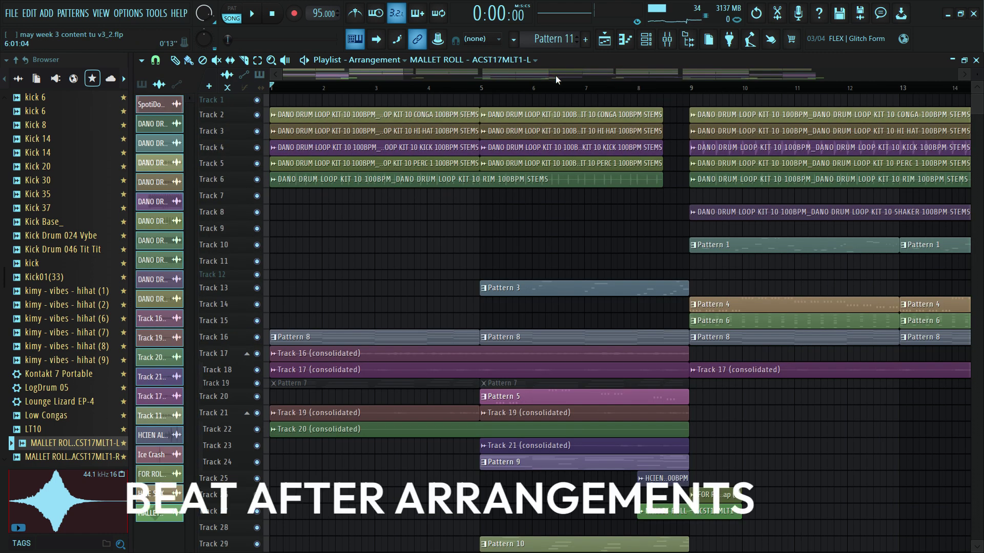
scroll(615, 323, "up", 2)
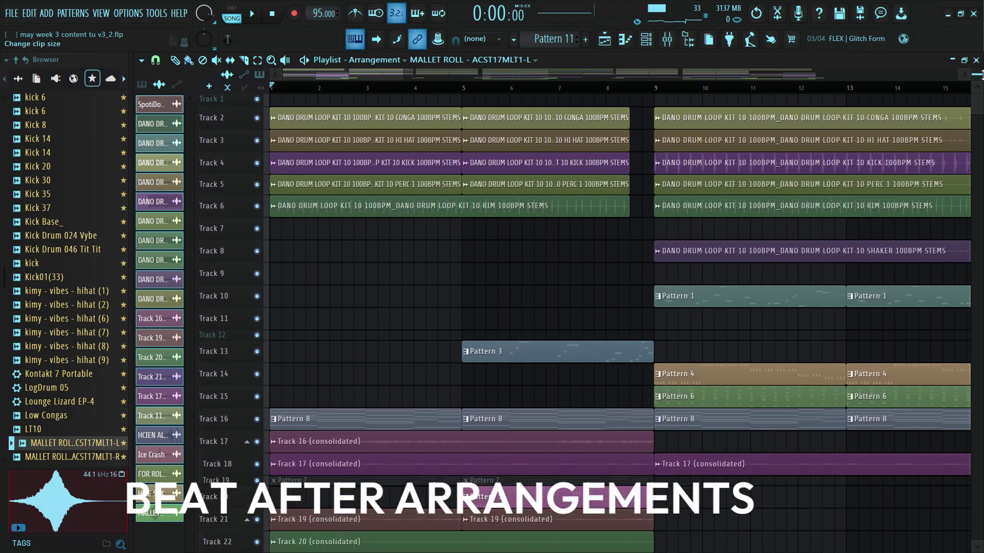
Make the playlist tracks taller and play the full arrangement
left_click_drag(979, 73, 979, 87)
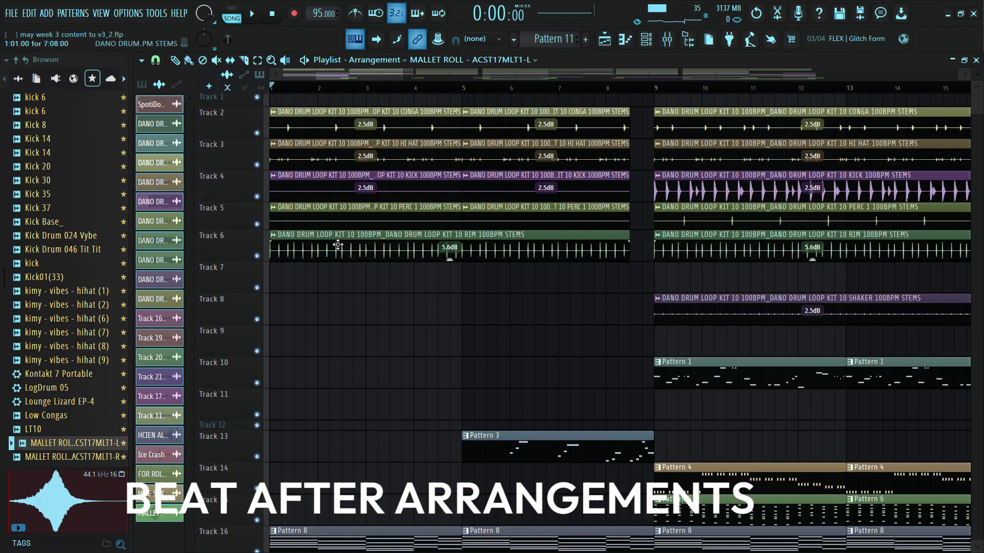
scroll(461, 256, "down", 3)
scroll(513, 230, "down", 5)
scroll(556, 175, "up", 5)
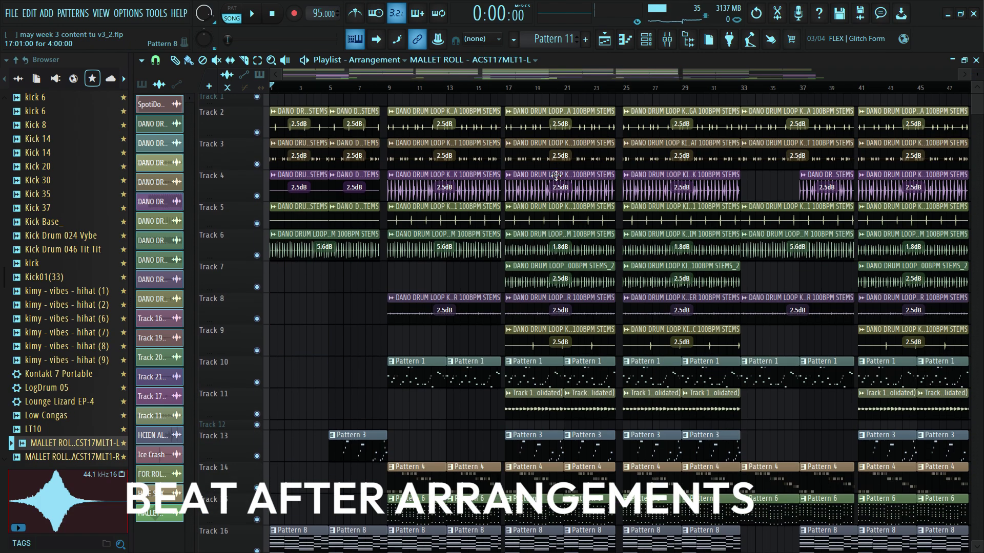
scroll(556, 175, "down", 4)
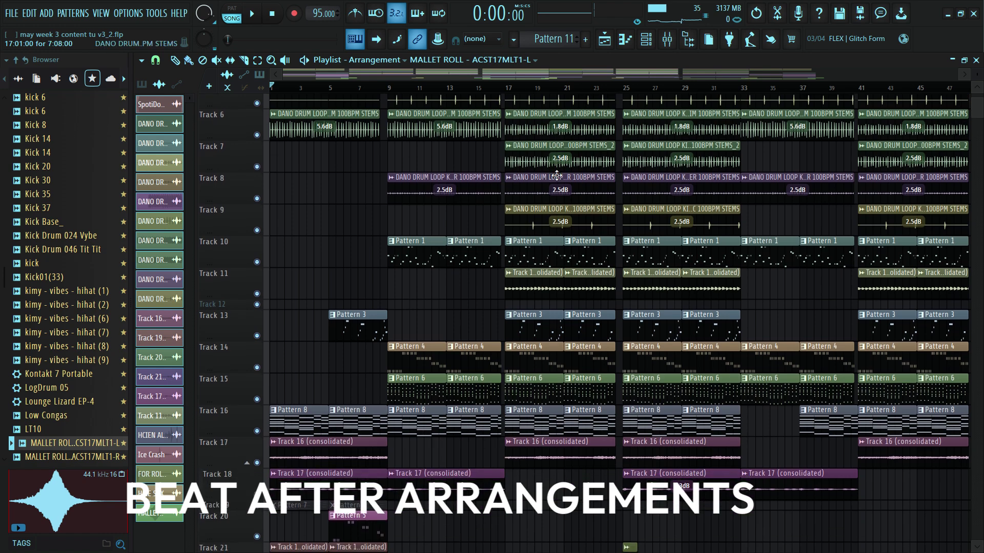
scroll(556, 175, "up", 4)
key("space")
scroll(416, 181, "down", 8)
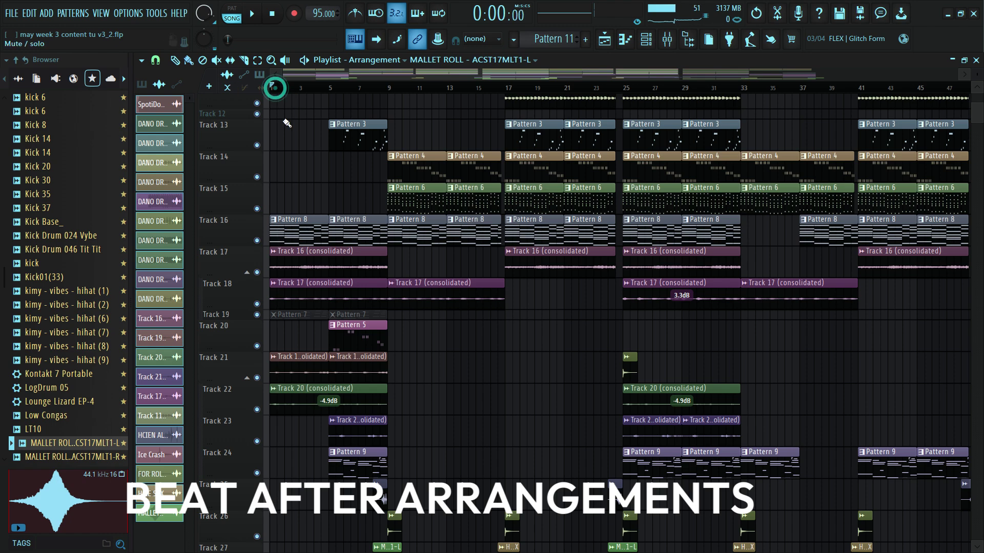
Solo Track 16 and audition it alone
right_click(256, 241)
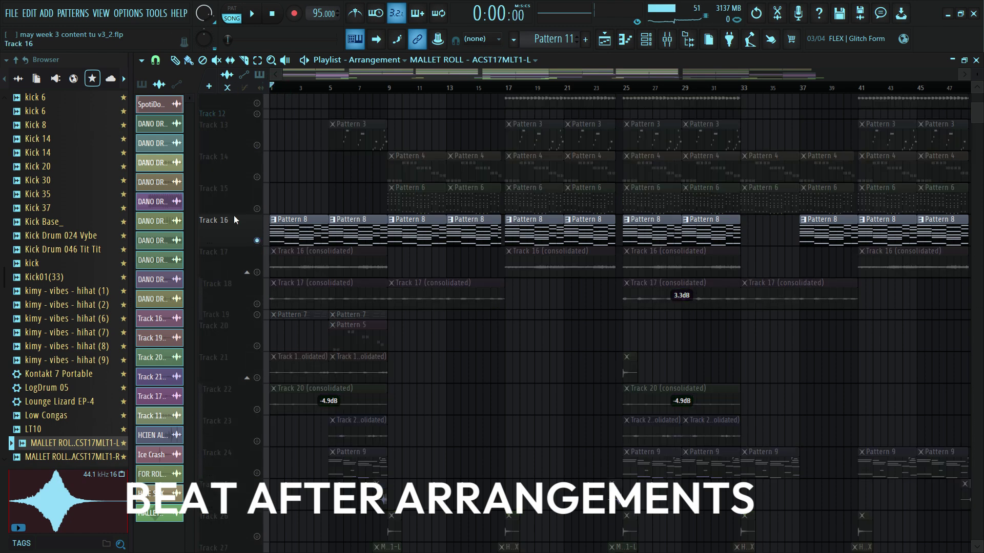
left_click(159, 106)
left_click(256, 16)
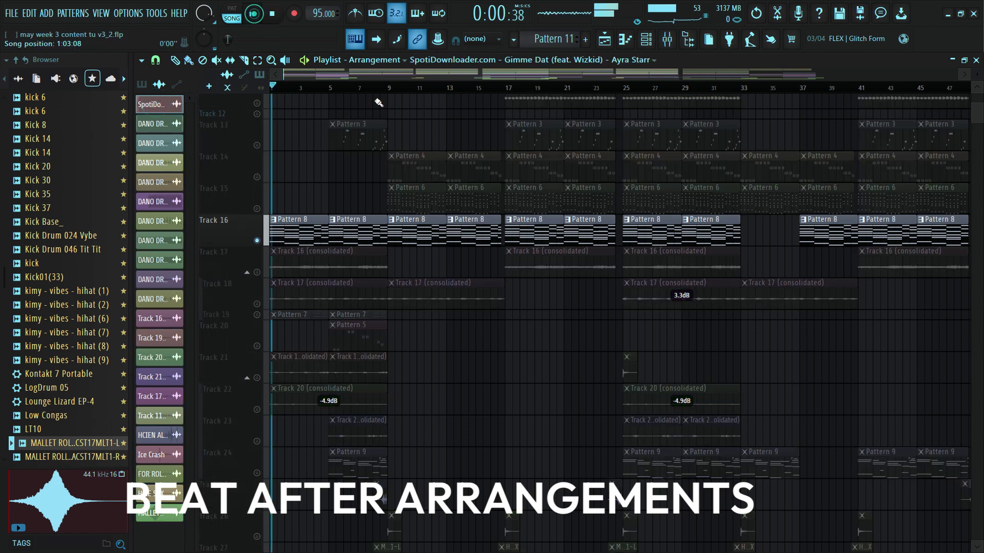
scroll(357, 127, "up", 10)
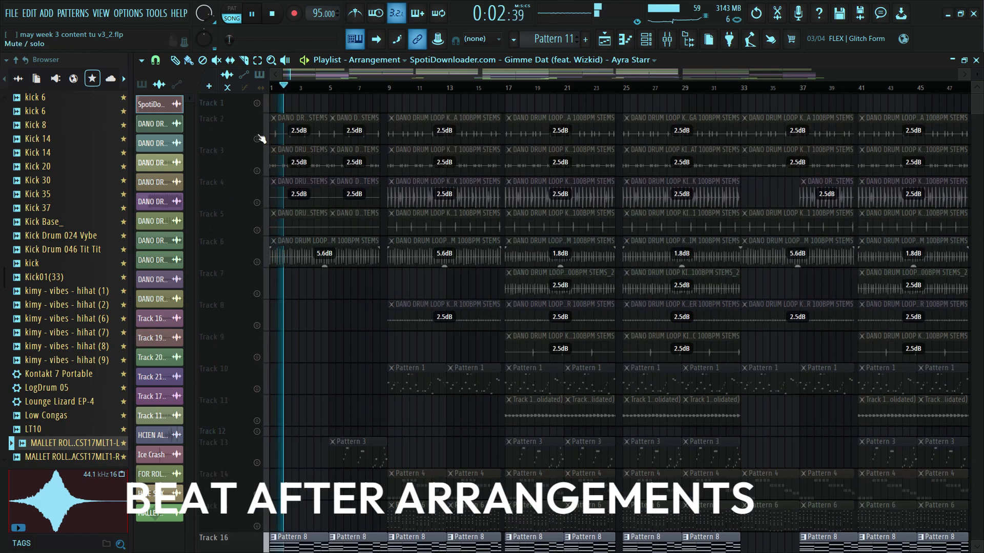
left_click(273, 13)
Unmute drum Tracks 2–6 and play the beat with them
left_click(257, 140)
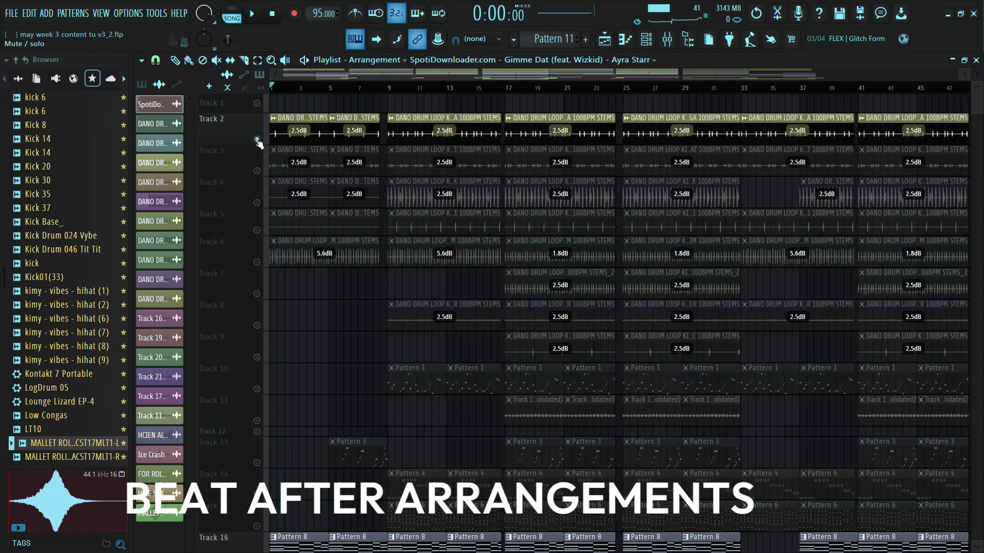
left_click(257, 170)
left_click(256, 202)
left_click(257, 230)
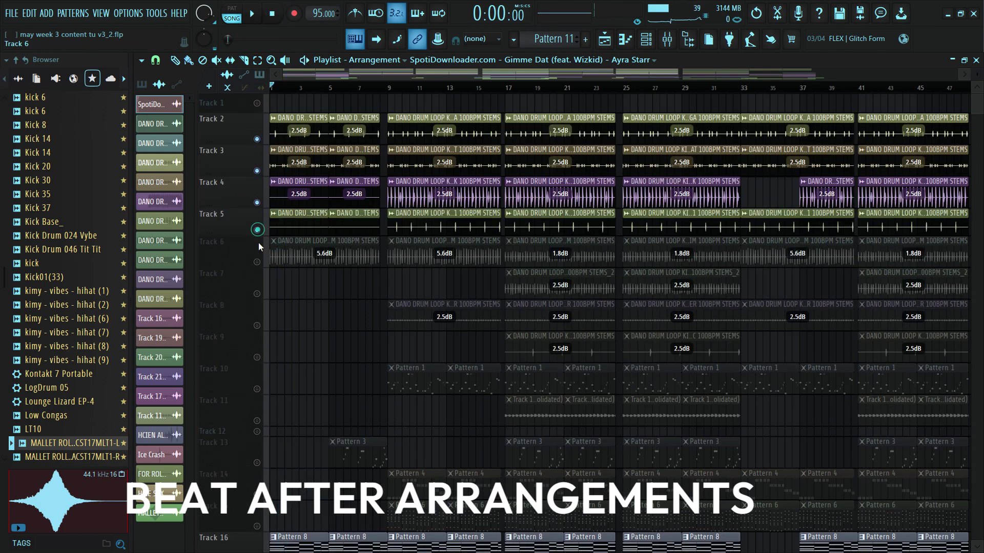
left_click(257, 262)
left_click(251, 13)
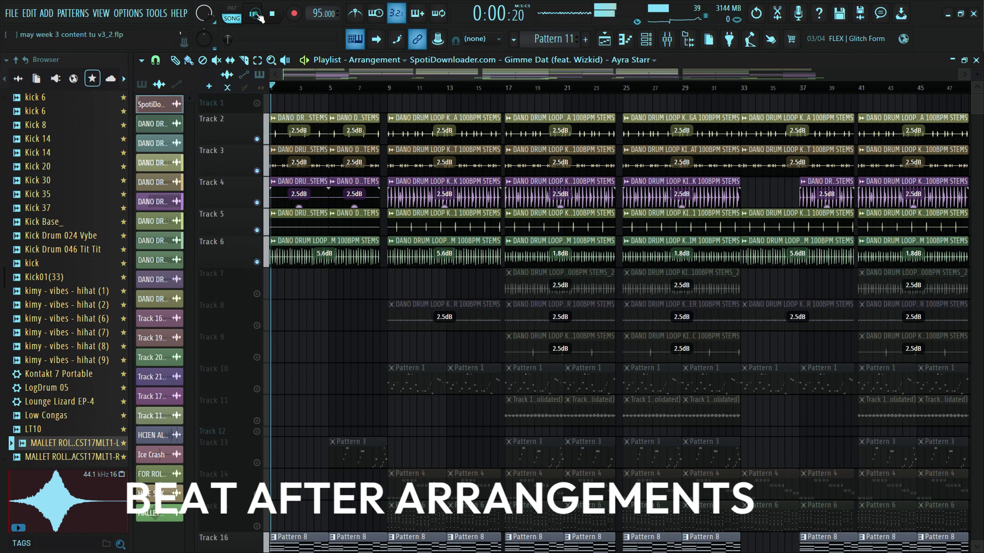
scroll(367, 160, "down", 5)
scroll(372, 169, "down", 2)
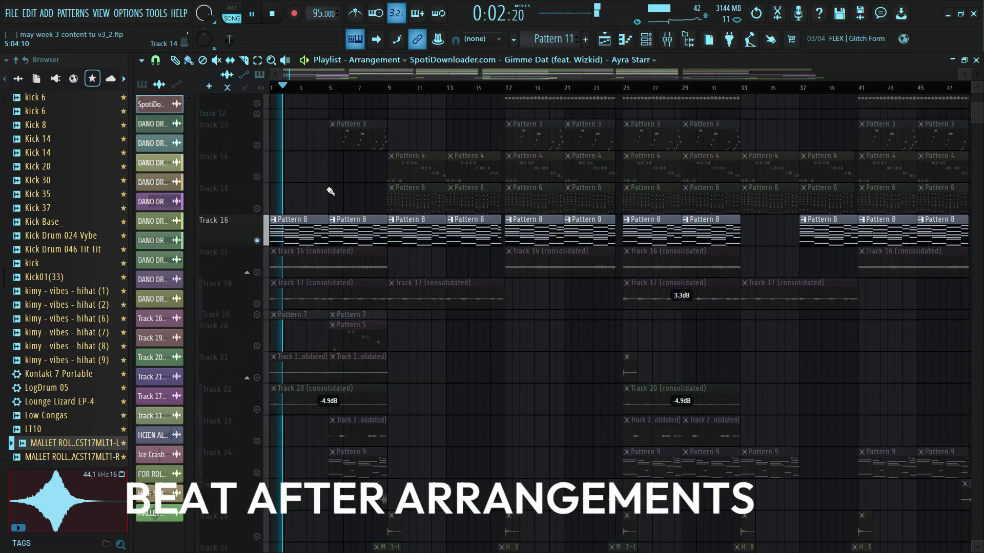
left_click(272, 14)
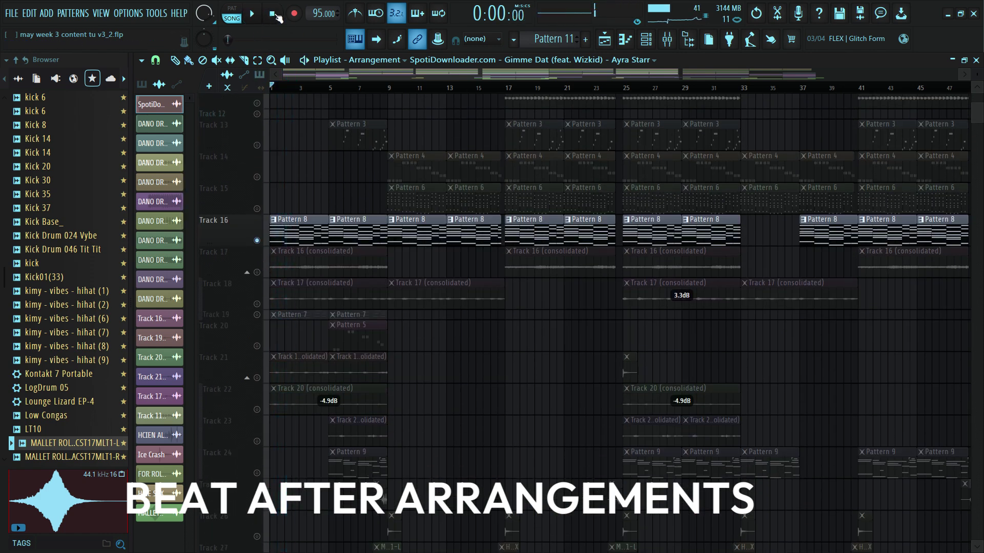
Unmute Track 17 and play the arrangement with it
left_click(258, 273)
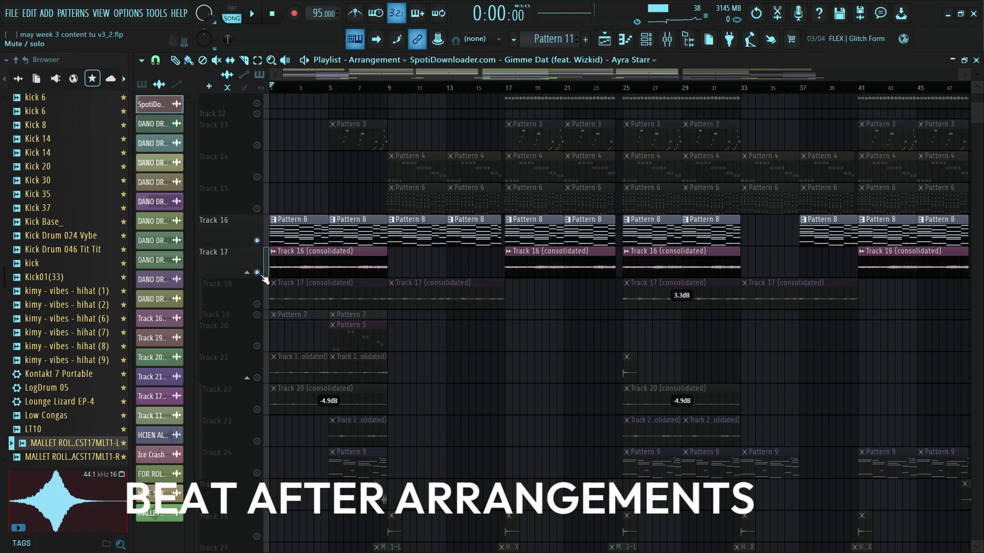
left_click(284, 268)
key("space")
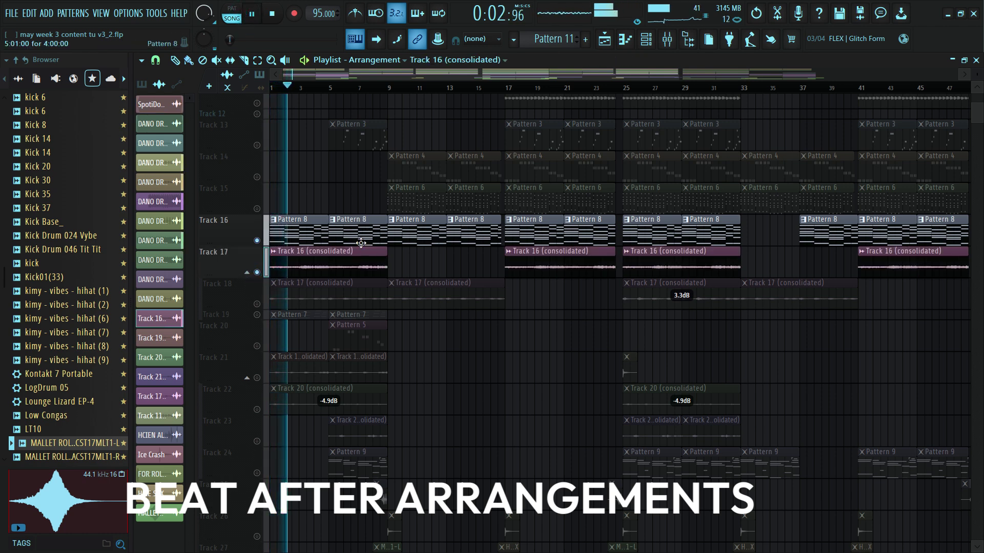
key("space")
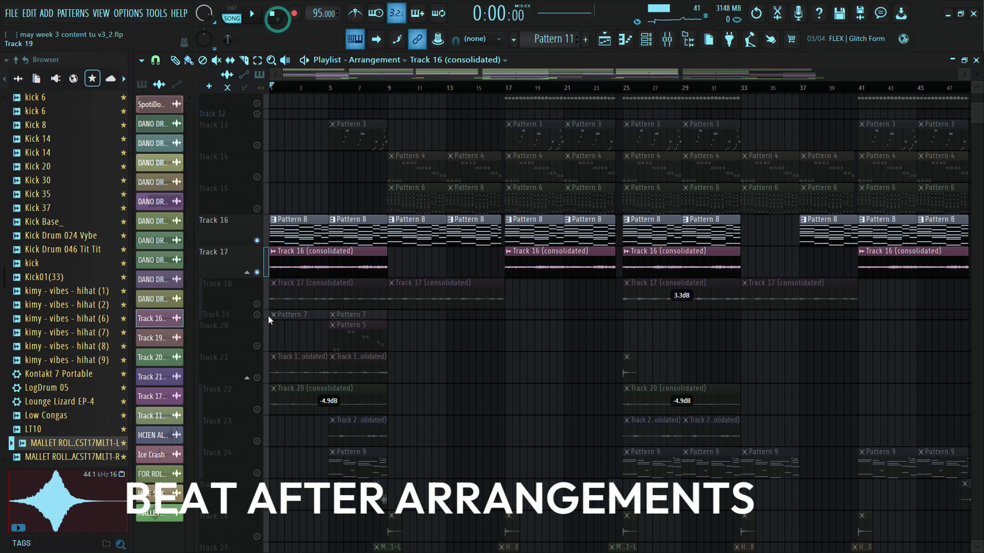
Solo Track 18 for playback, then unmute Tracks 16 and 17 alongside it
left_click(258, 305)
left_click(257, 304, "ctrl")
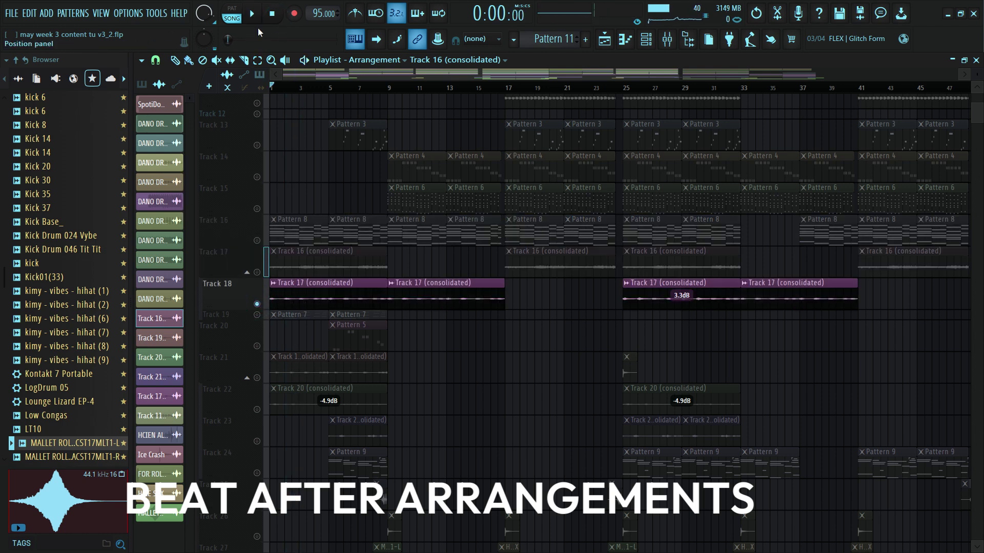
left_click(252, 14)
left_click(258, 240)
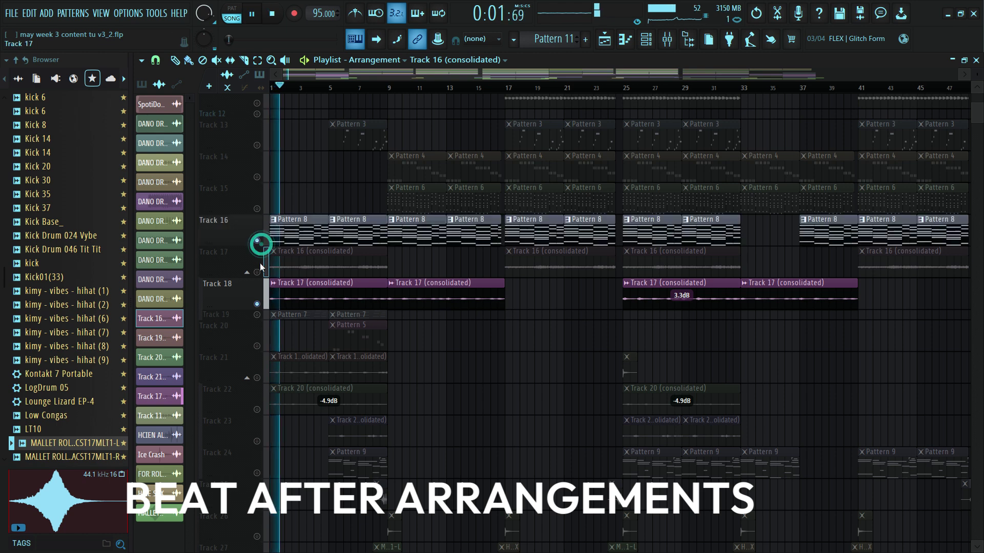
left_click(258, 272)
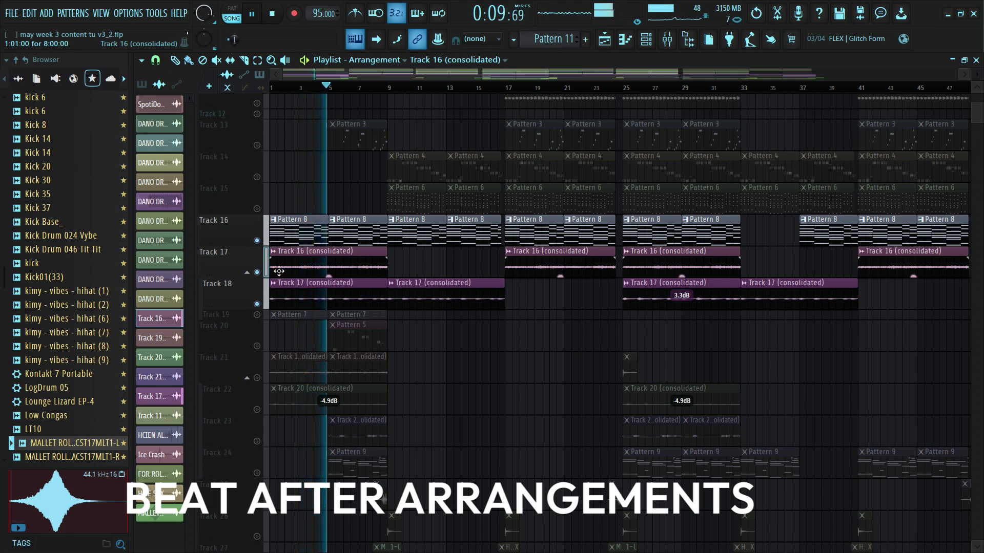
Unmute Tracks 22 and 23, then solo Track 23 and replay from bar 5
left_click(271, 14)
scroll(291, 140, "down", 2)
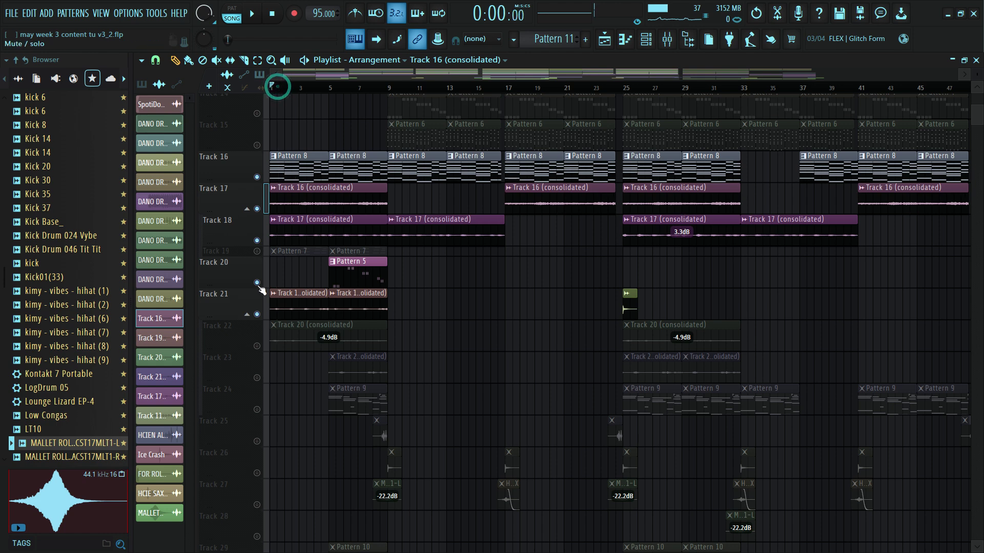
left_click(258, 346)
key("space")
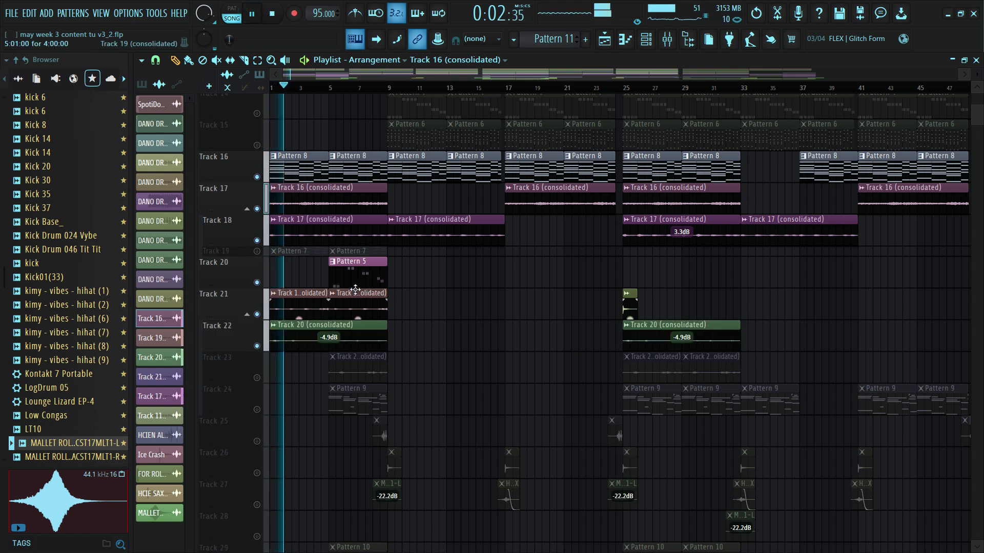
left_click(256, 378)
left_click(333, 88)
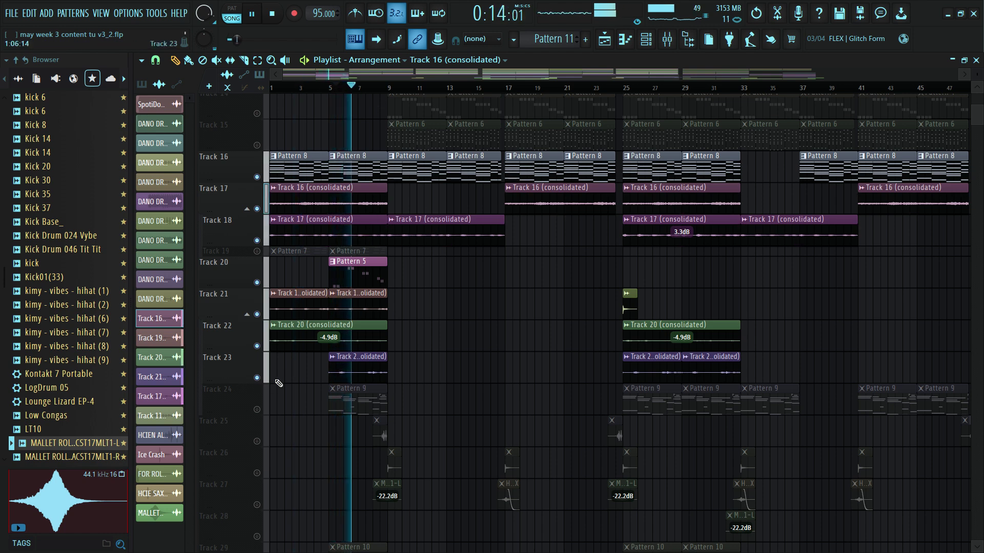
right_click(256, 377)
left_click(330, 87)
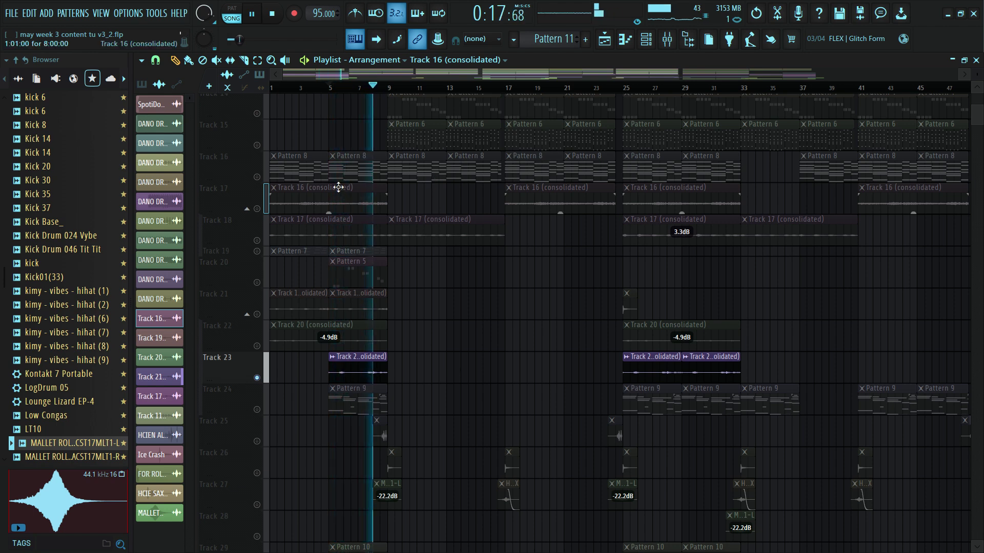
Solo Track 24 and audition it from bar 5, then re-enable Tracks 23 and 22
left_click(259, 5)
left_click(329, 88)
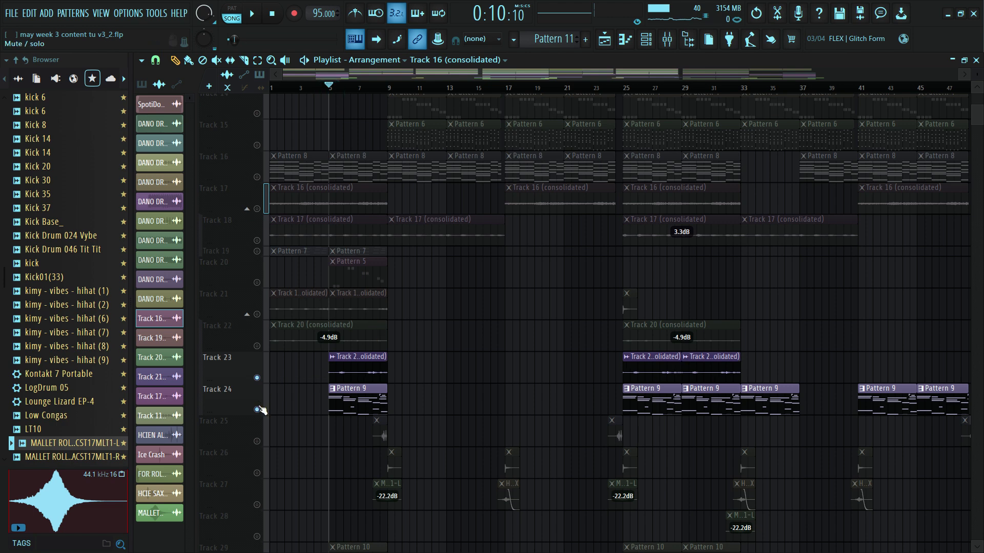
right_click(258, 409)
left_click(251, 13)
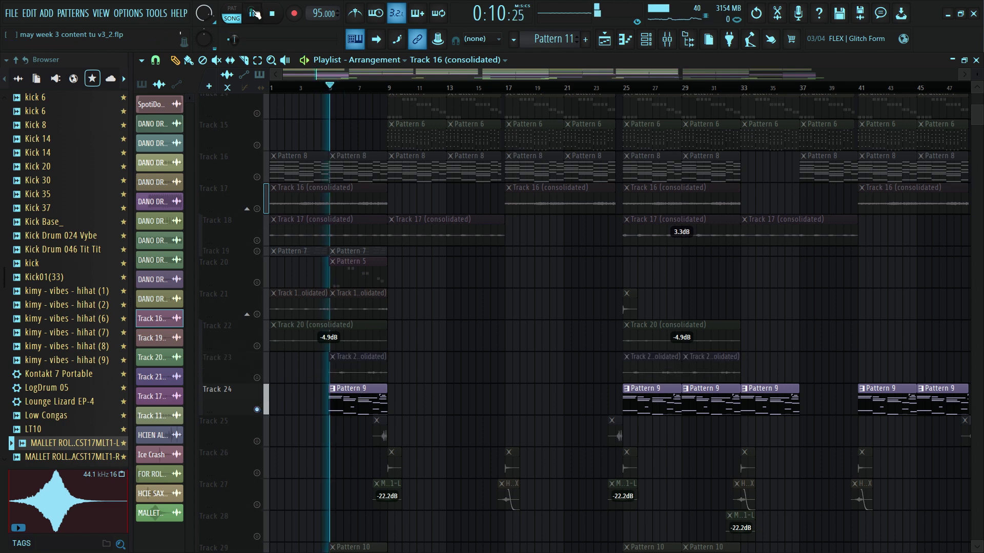
left_click(258, 377)
left_click(258, 346)
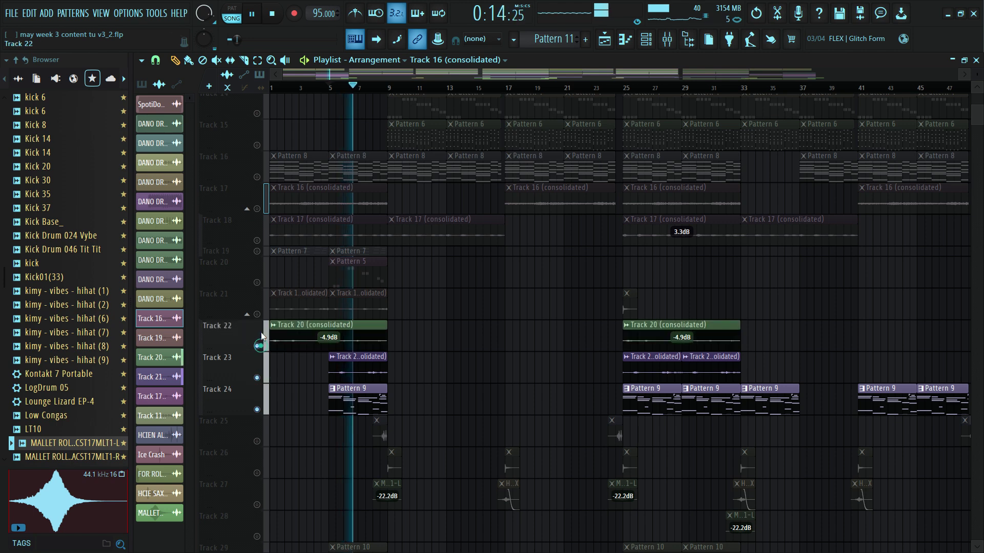
scroll(453, 330, "down", 3)
key("space")
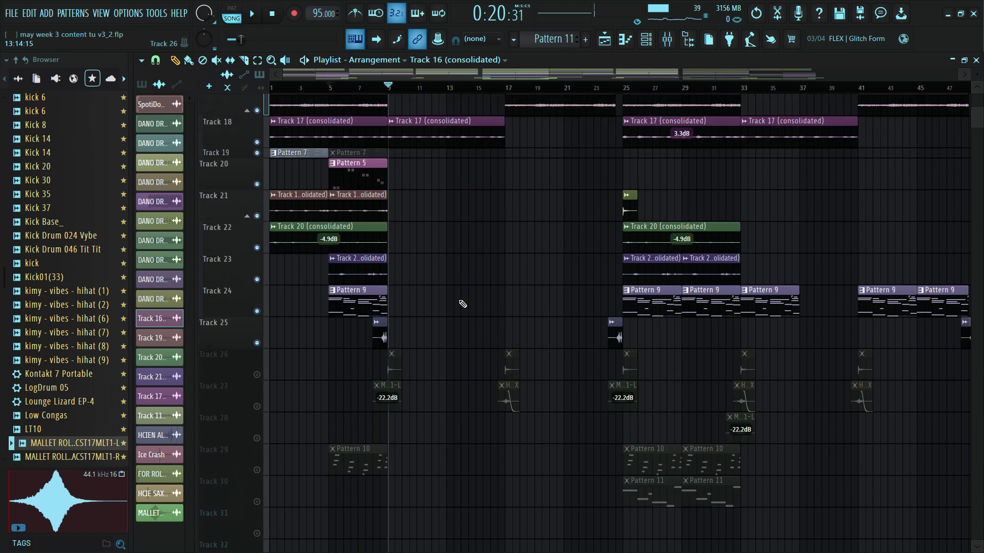
Unmute Tracks 26, 27, 28 and 29
scroll(431, 205, "up", 1)
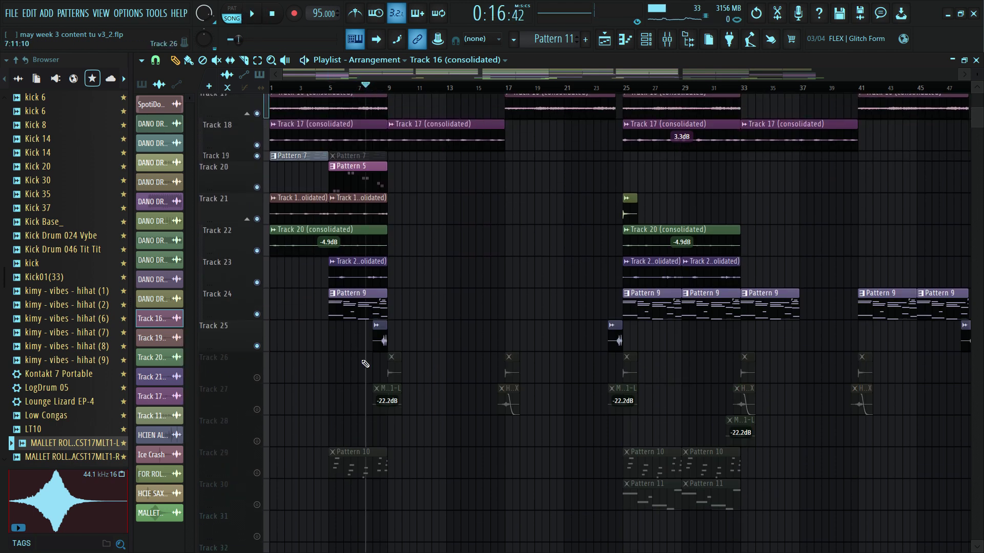
left_click(257, 378)
left_click(258, 410)
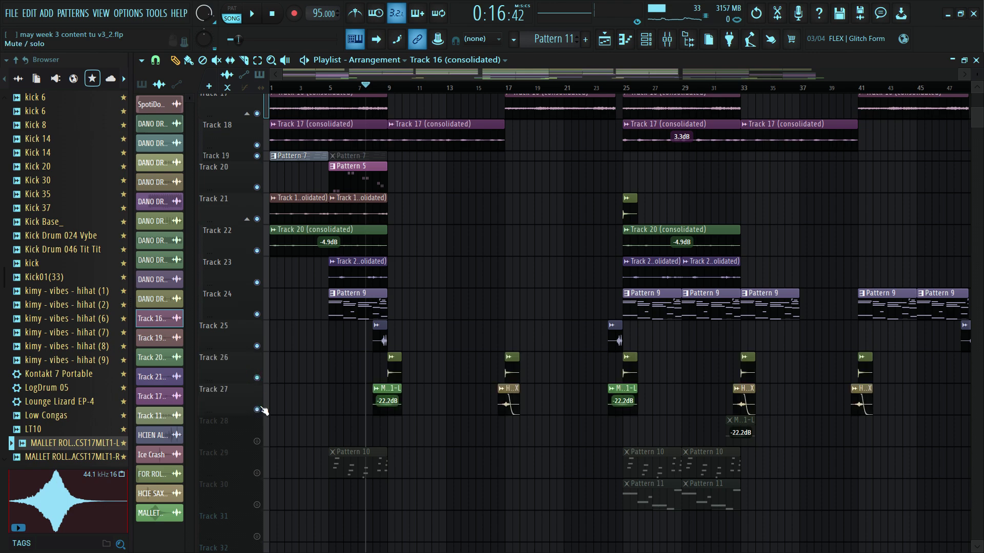
left_click(257, 441)
left_click(257, 473)
Unmute the drum loops on Tracks 2 through 6
scroll(264, 256, "up", 15)
left_click(258, 139)
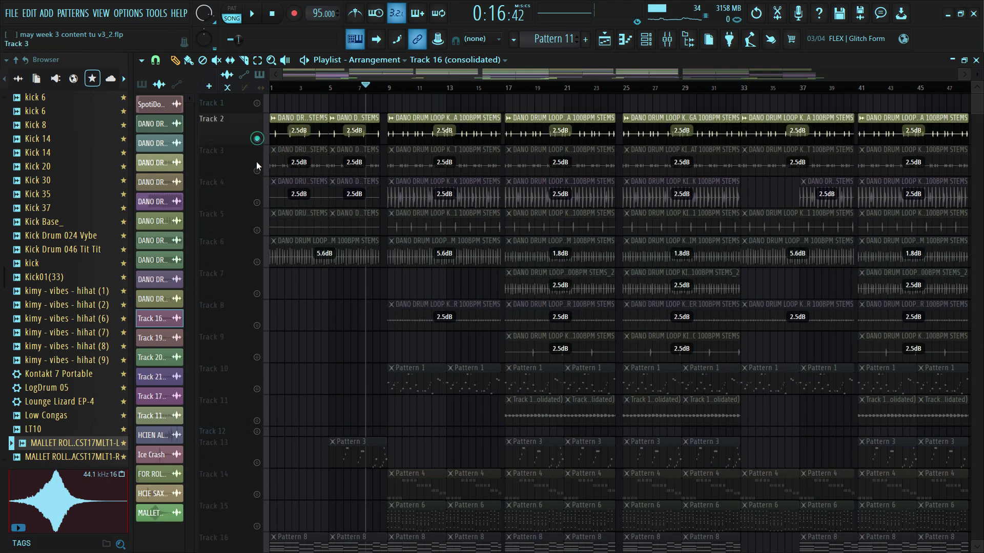
left_click(257, 170)
left_click(257, 194)
left_click(257, 230)
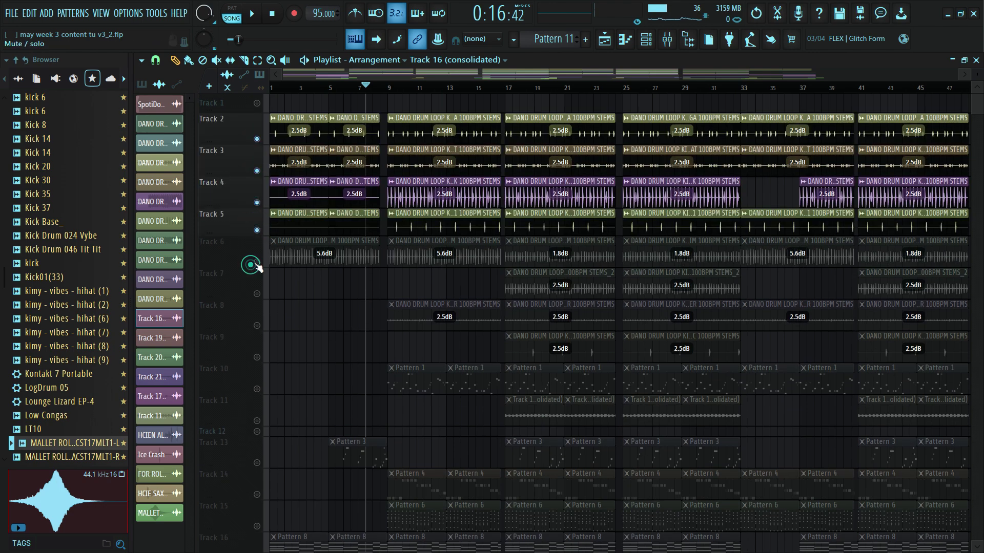
left_click(256, 263)
Play the intro from the song start and unmute Track 13's Pattern 3 clips
left_click(272, 14)
scroll(950, 102, "down", 6)
key("space")
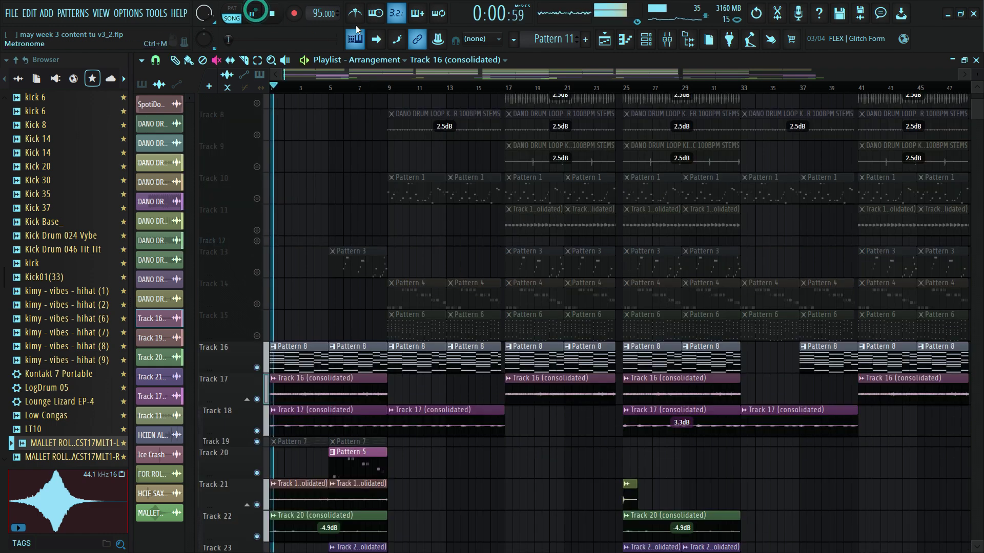
scroll(818, 108, "down", 4, "alt")
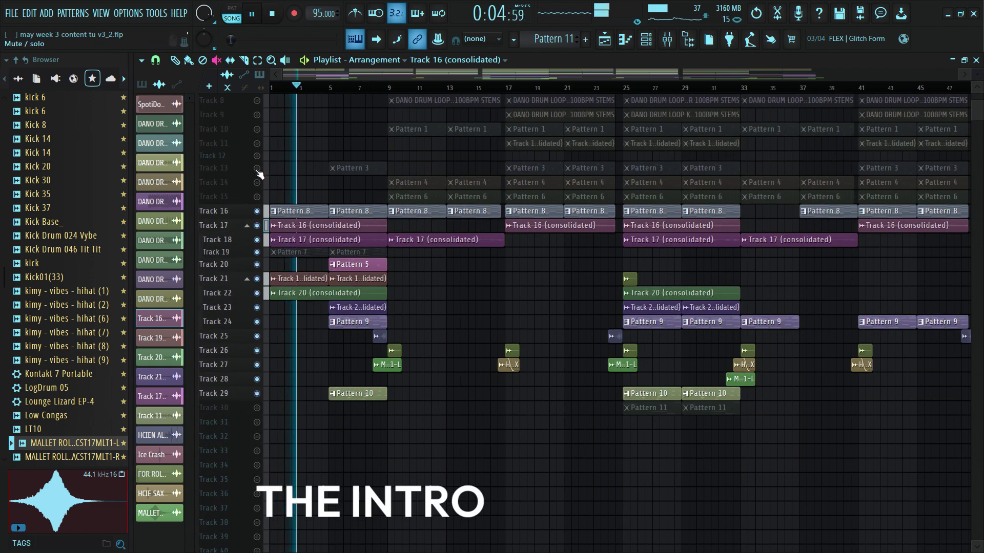
left_click(257, 169)
scroll(415, 136, "up", 4)
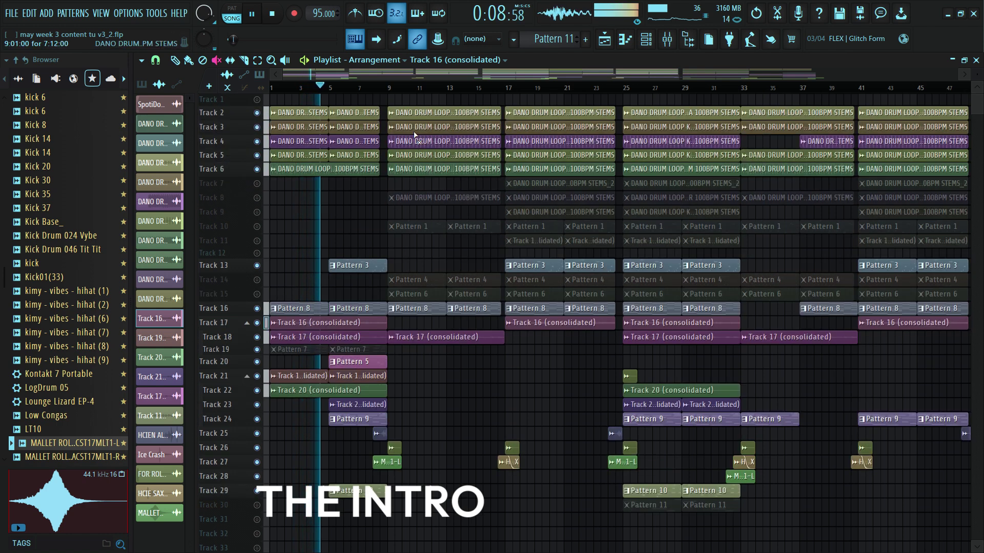
scroll(415, 136, "down", 4)
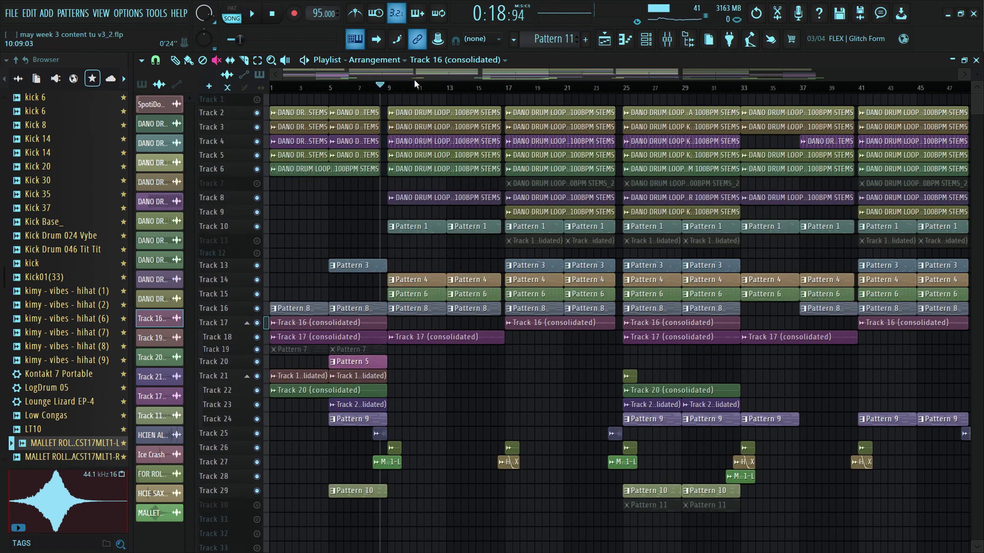
Play the verse, switch to the Pencil tool and unmute Tracks 7 and 11
key("space")
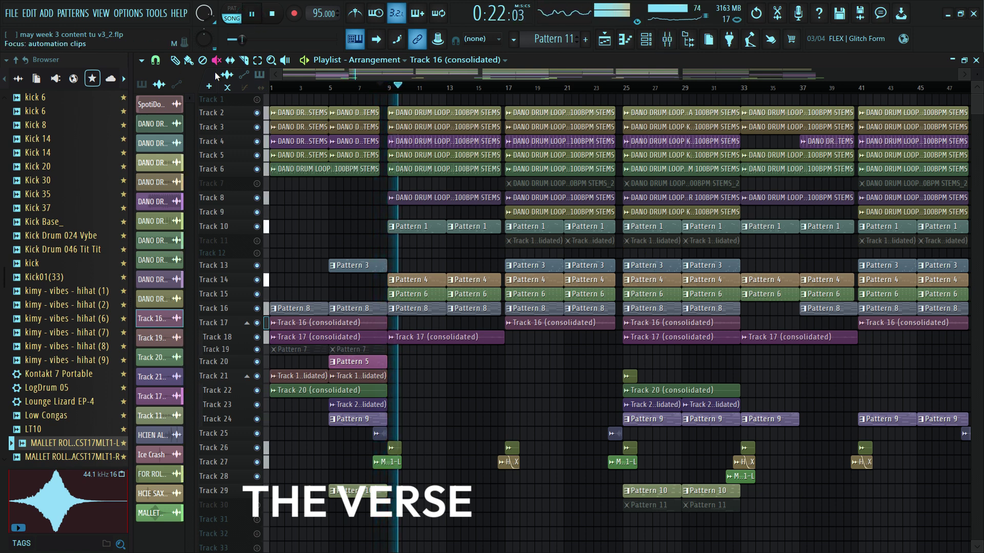
key("p")
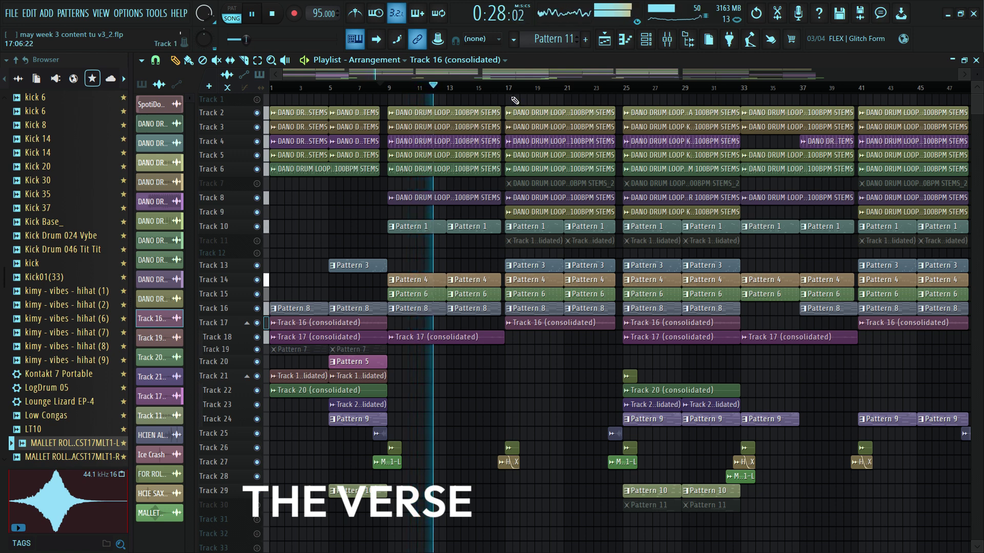
left_click(257, 183)
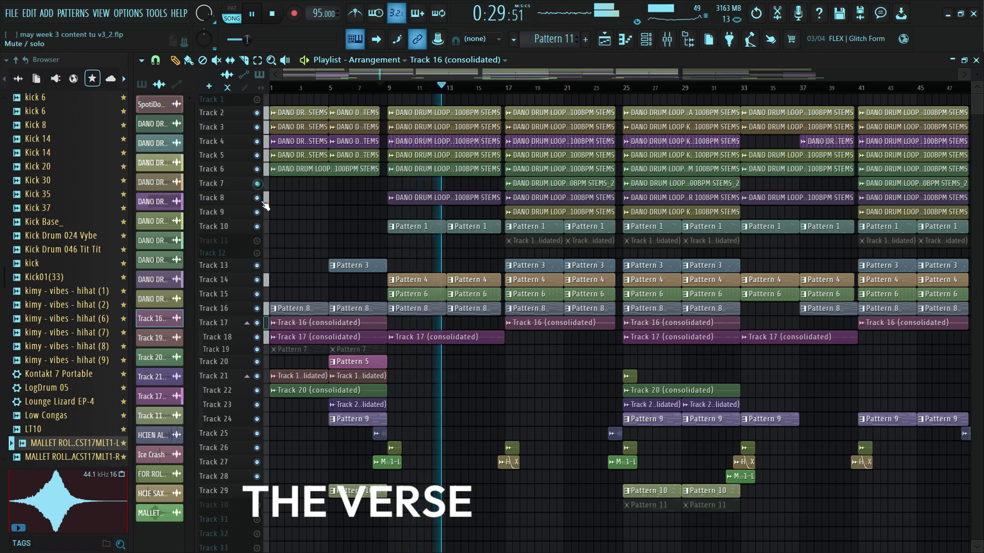
left_click(257, 241)
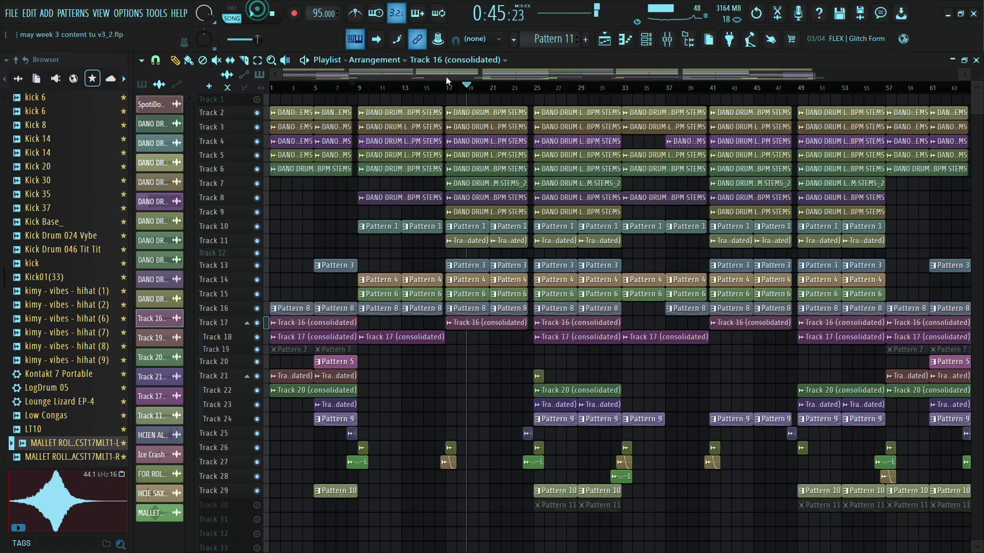
Play the hook from bar 17, zoom out to the full arrangement and unmute Track 30
left_click(449, 91)
key("space")
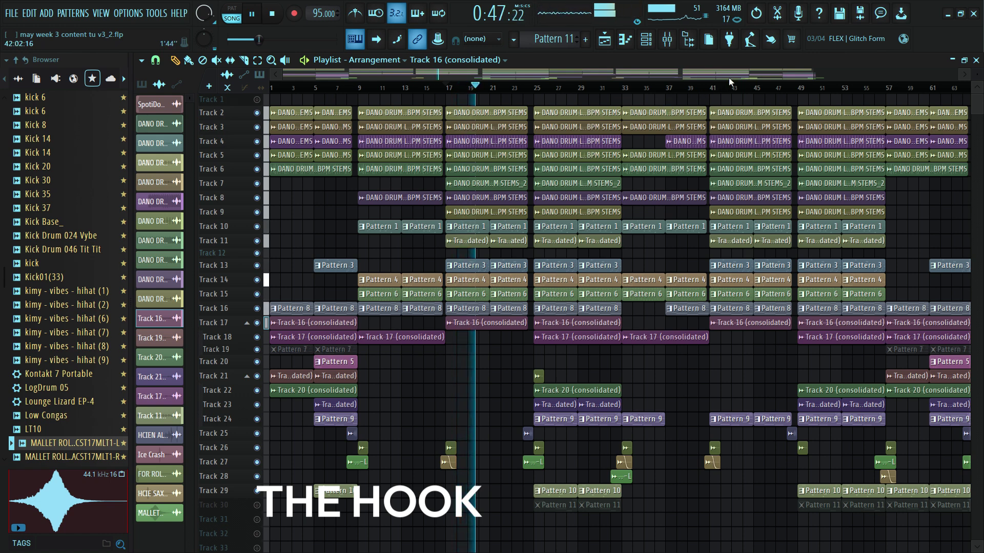
left_click_drag(817, 75, 838, 77)
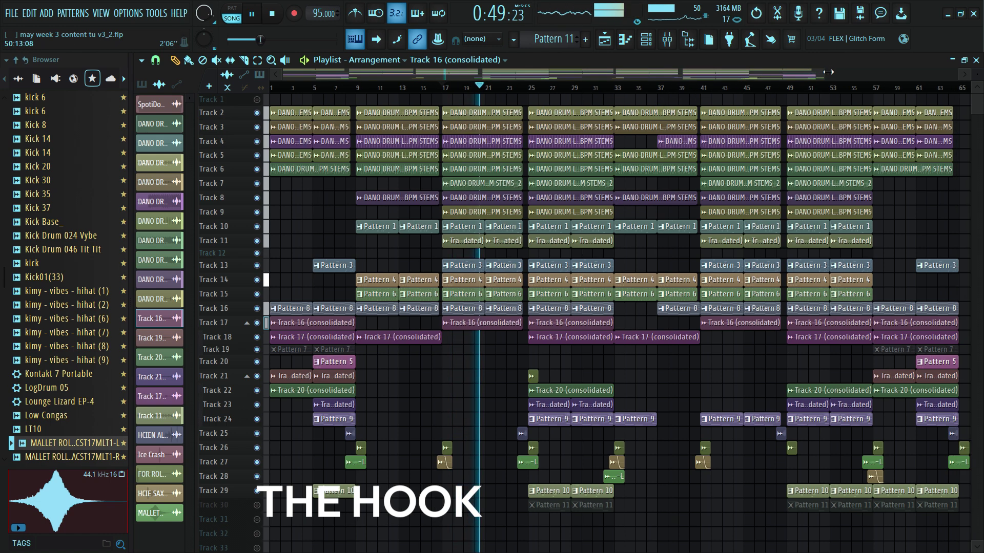
left_click(257, 16)
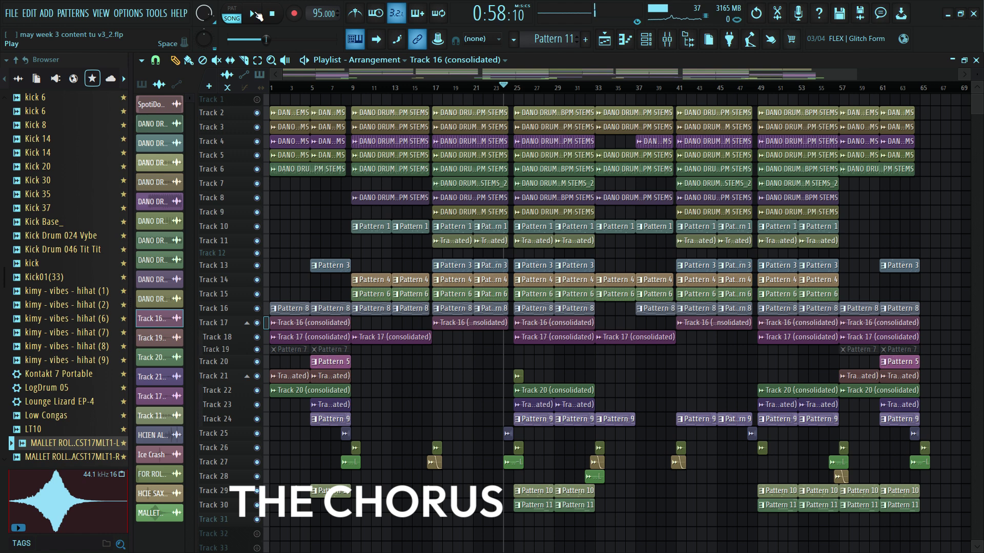
Resume playback from the chorus and let the song run to about bar 63
left_click(257, 15)
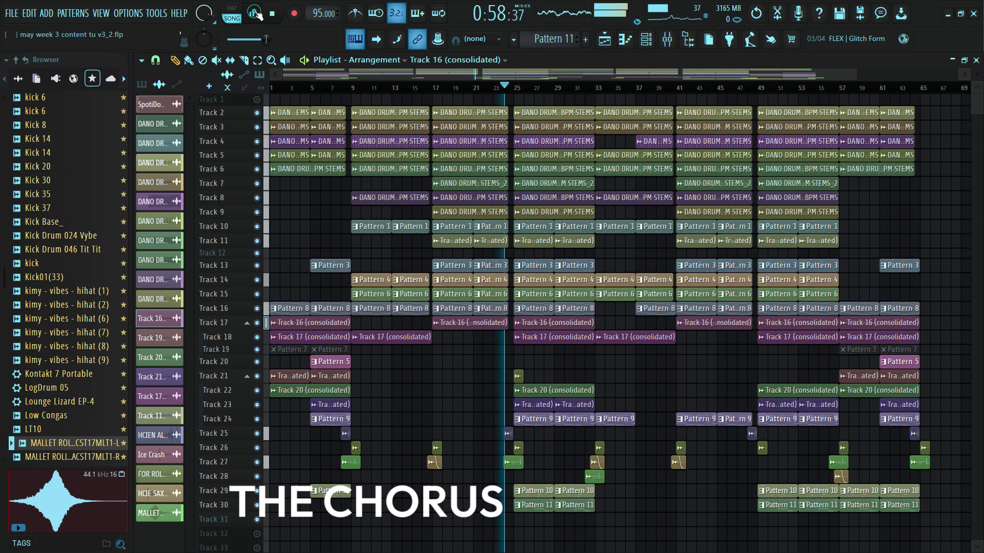